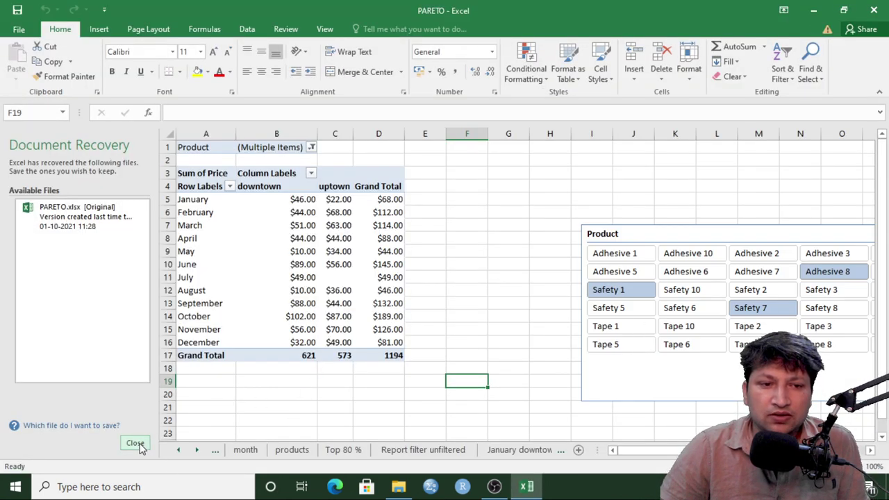
Step: Dismiss the document recovery list and open the data sheet of the PARETO workbook
{"action": "left_click", "coordinate": [136, 442]}
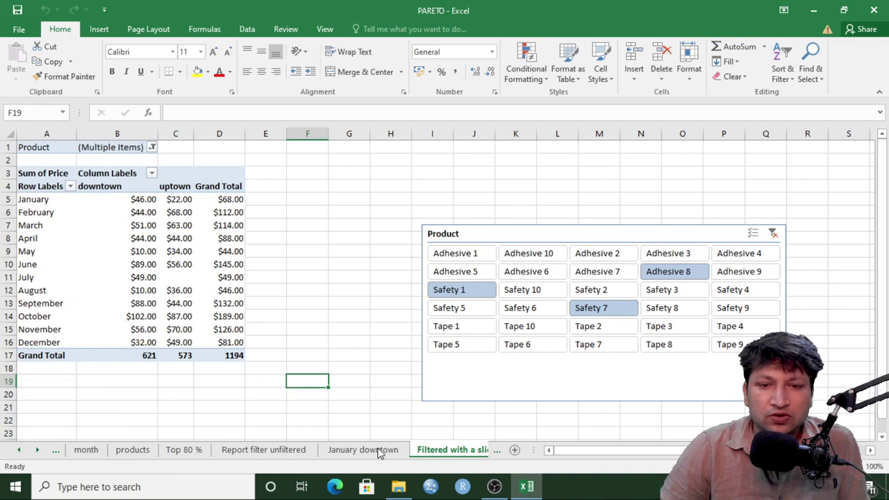
{"action": "left_click", "coordinate": [37, 450]}
{"action": "left_click", "coordinate": [37, 450]}
{"action": "left_click", "coordinate": [37, 451]}
{"action": "left_click", "coordinate": [36, 450]}
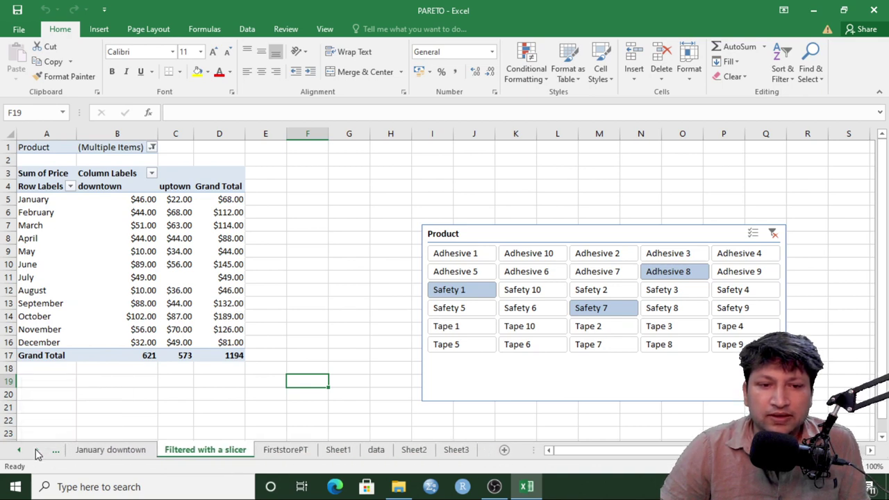
{"action": "left_click", "coordinate": [383, 450]}
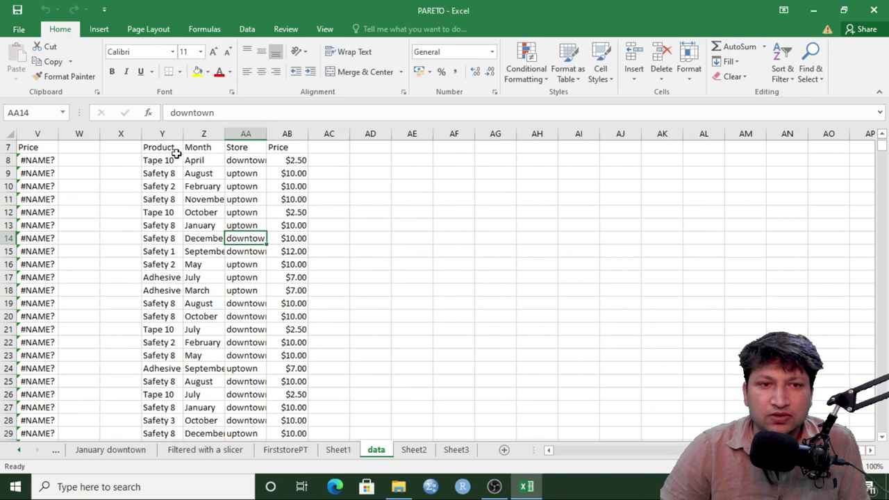
Step: Copy the Product, Month, Store and Price columns (Y to AB) into a new workbook, starting at column A
{"action": "left_click_drag", "start_coordinate": [156, 132], "coordinate": [288, 133]}
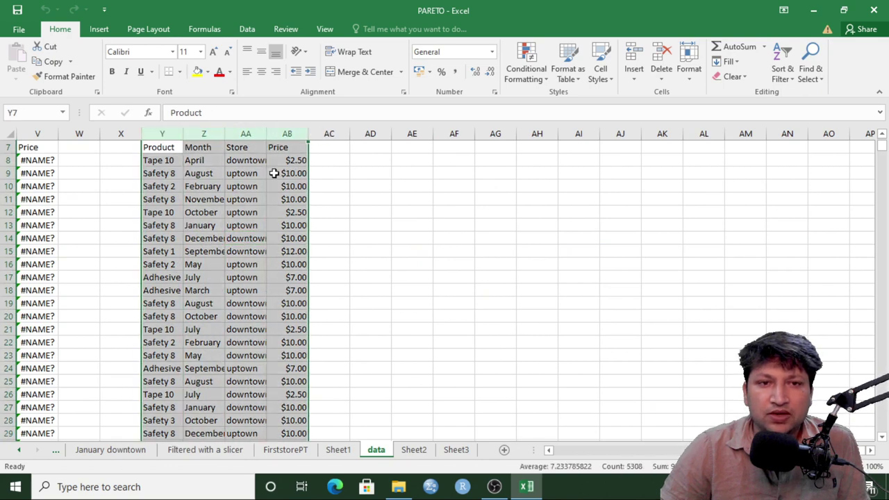
{"action": "right_click", "coordinate": [275, 173]}
{"action": "left_click", "coordinate": [297, 201]}
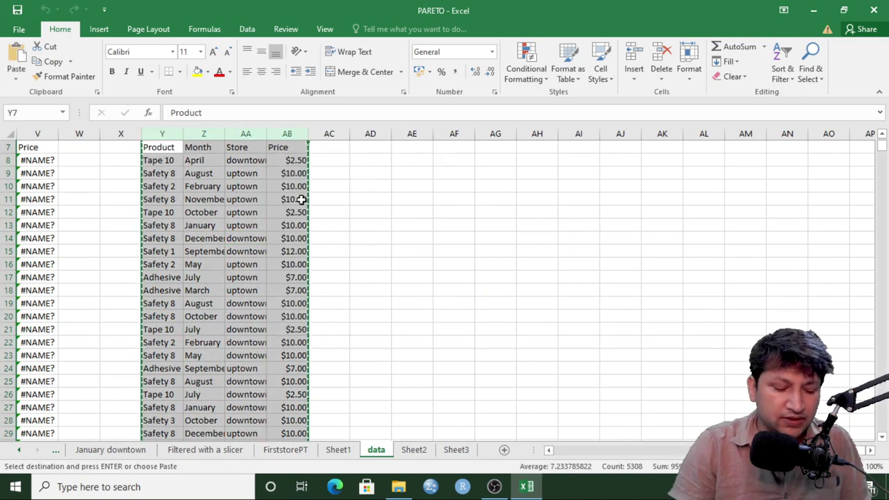
{"action": "key", "text": "ctrl+n"}
{"action": "key", "text": "ctrl+v"}
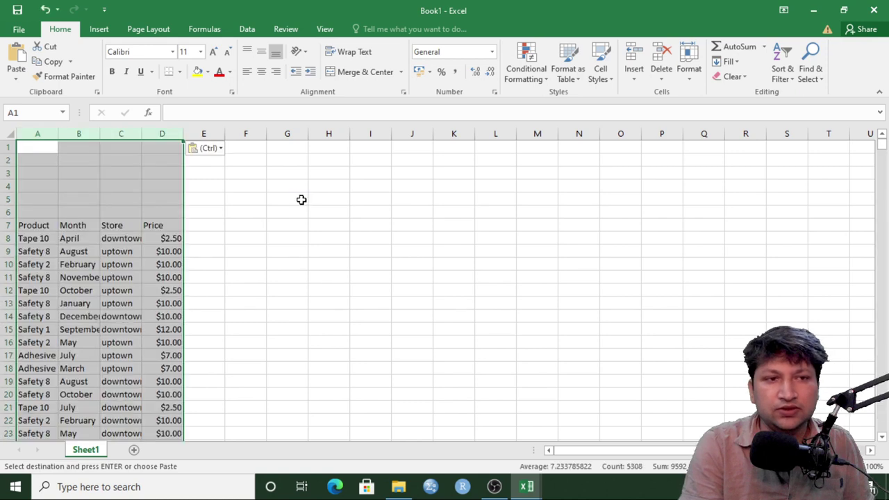
{"action": "left_click", "coordinate": [339, 200]}
{"action": "left_click", "coordinate": [38, 226]}
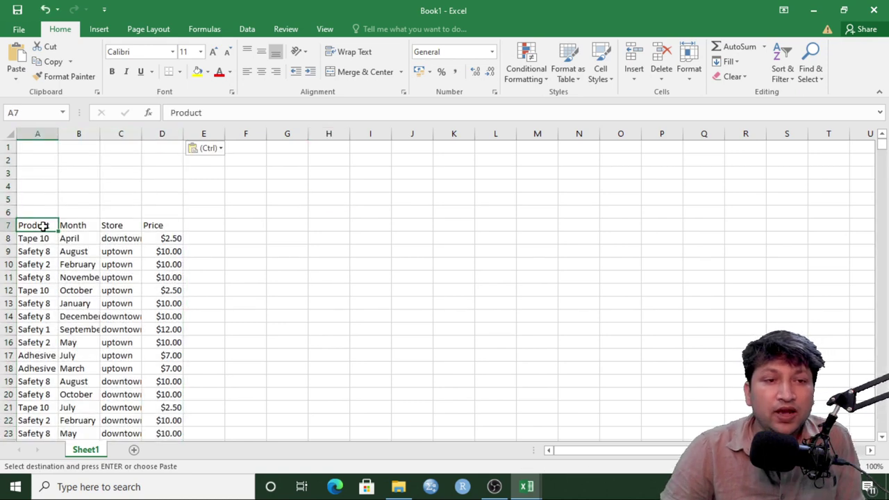
{"action": "left_click", "coordinate": [318, 262]}
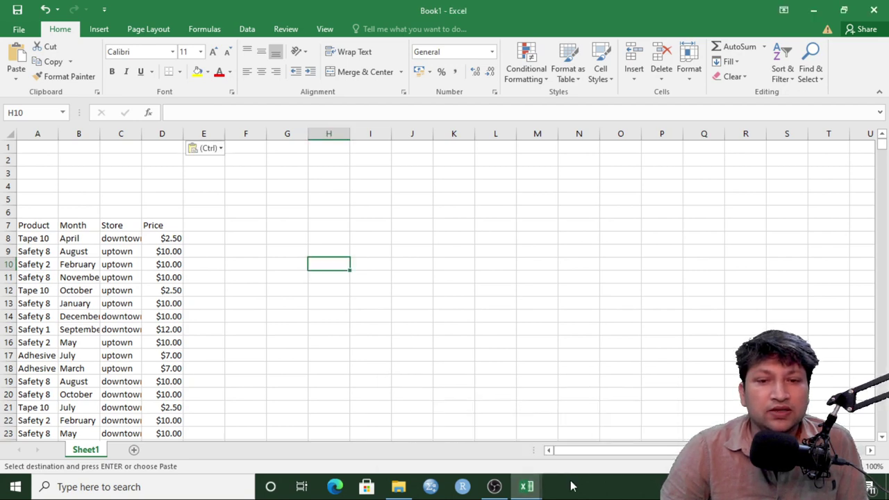
Step: Go back to the PARETO workbook and examine each store's share of sales on the revenue by store sheet
{"action": "mouse_move", "coordinate": [527, 487]}
{"action": "left_click", "coordinate": [494, 455]}
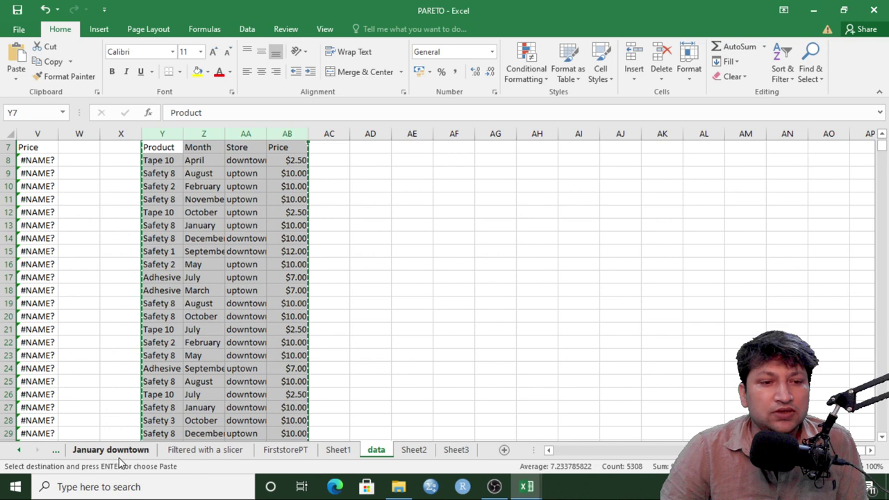
{"action": "left_click", "coordinate": [79, 458]}
{"action": "left_click", "coordinate": [19, 450]}
{"action": "left_click", "coordinate": [18, 450]}
{"action": "left_click", "coordinate": [19, 450]}
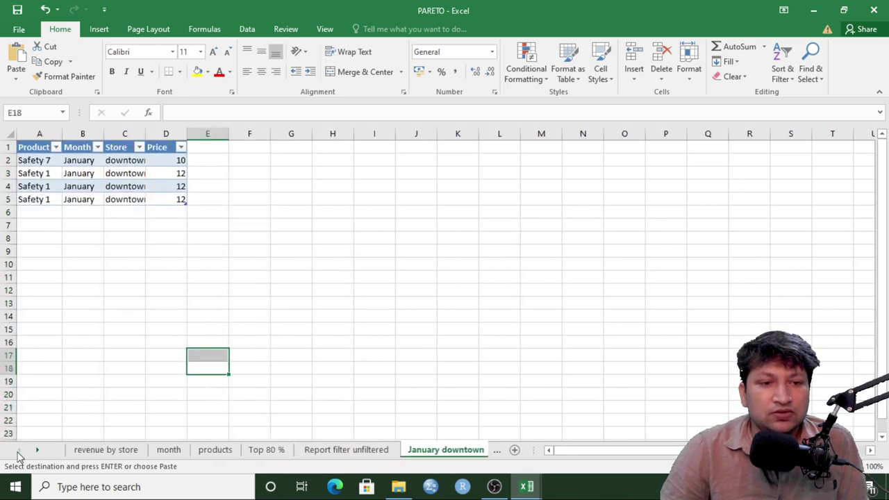
{"action": "left_click", "coordinate": [103, 455]}
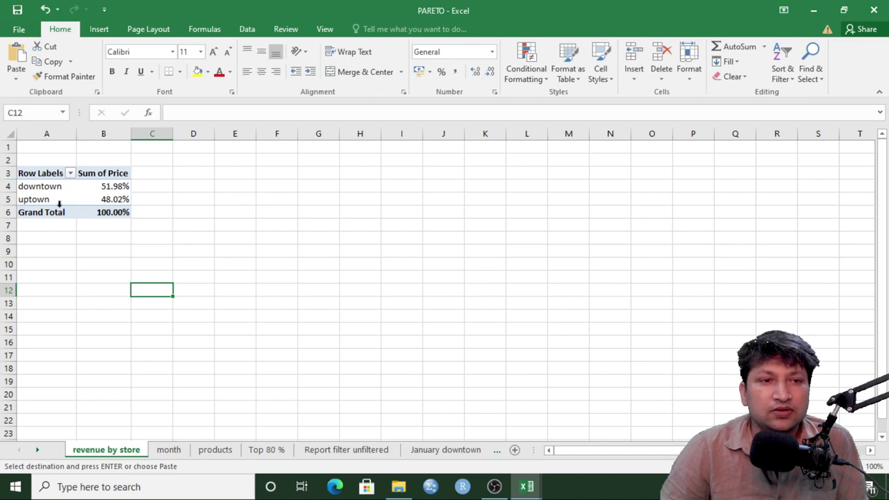
{"action": "left_click", "coordinate": [31, 189]}
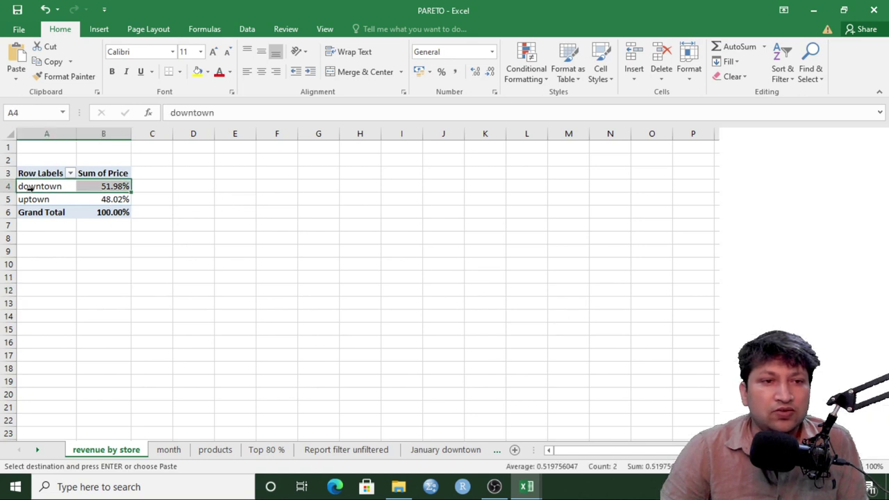
{"action": "left_click_drag", "start_coordinate": [30, 200], "coordinate": [92, 205]}
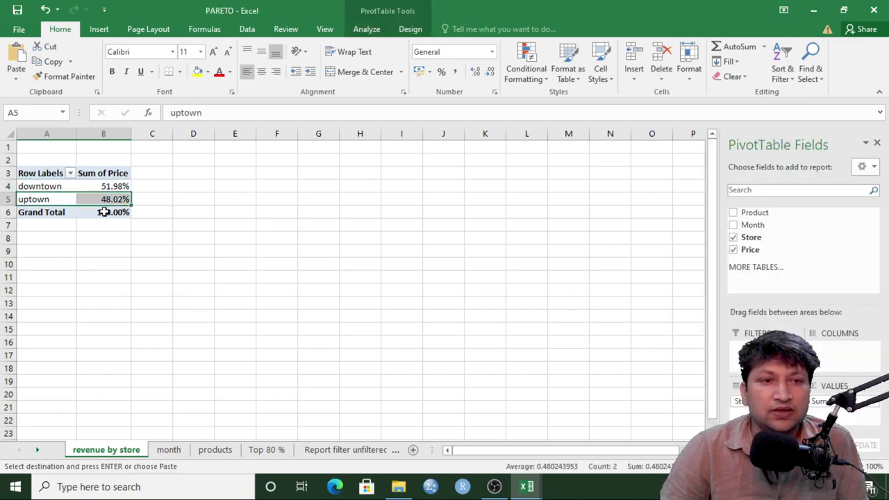
{"action": "left_click", "coordinate": [104, 187]}
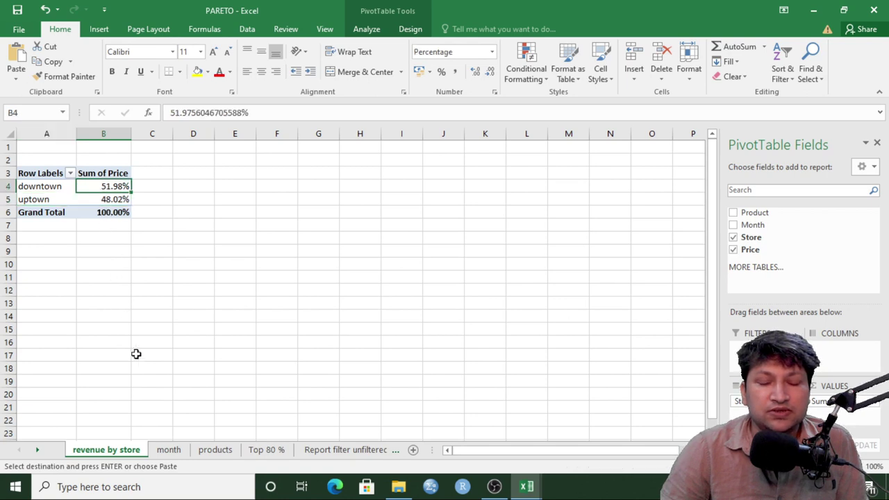
Step: Check the overall revenue total on the month sheet and return to the new workbook
{"action": "left_click", "coordinate": [169, 451]}
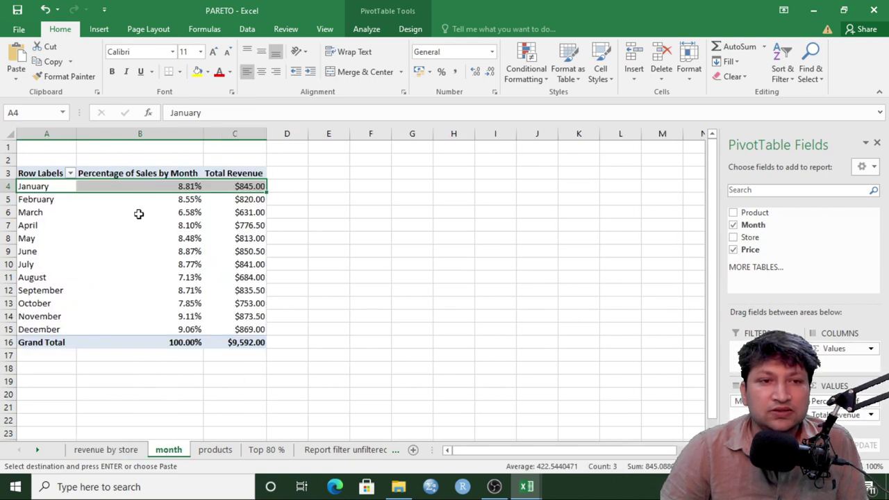
{"action": "left_click", "coordinate": [238, 342]}
{"action": "mouse_move", "coordinate": [525, 487]}
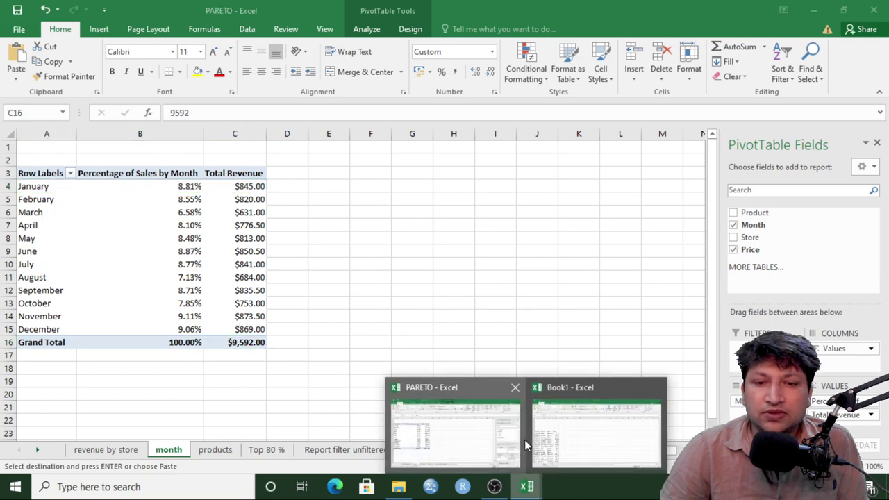
{"action": "left_click", "coordinate": [568, 426]}
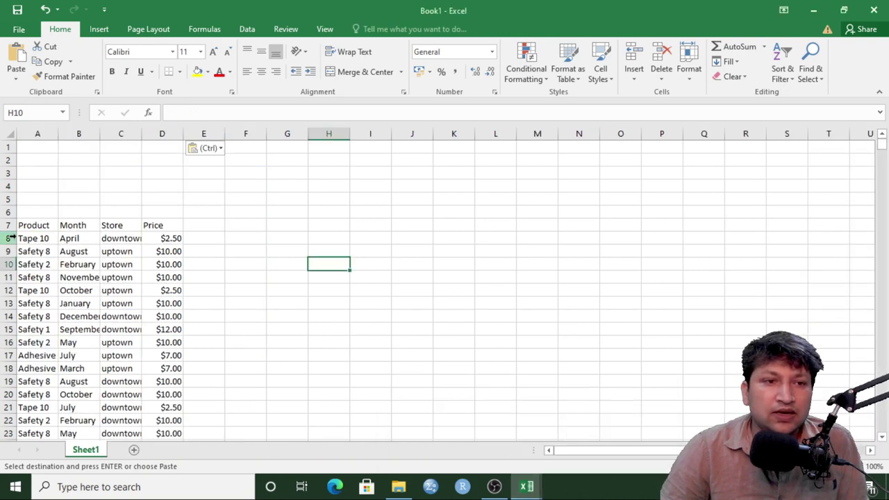
Step: Review the pasted data's Product, Month, Store and Price headers and the first sales record in row 8
{"action": "left_click", "coordinate": [34, 228]}
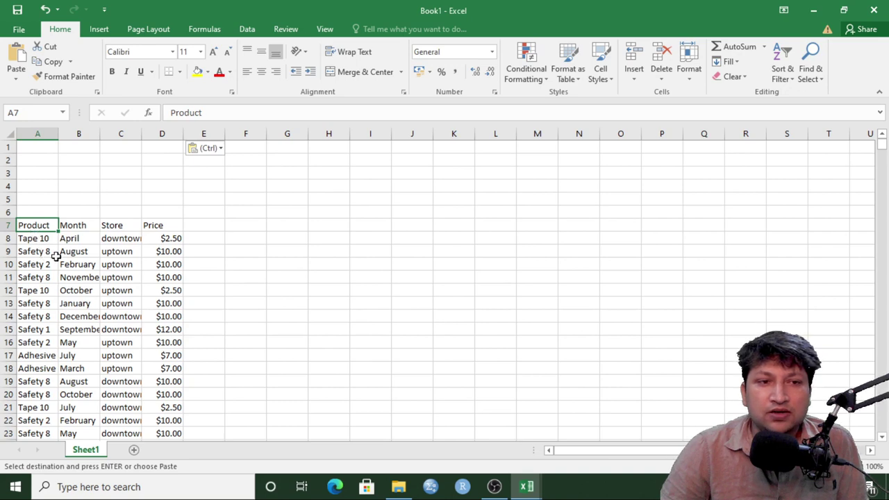
{"action": "left_click", "coordinate": [73, 228]}
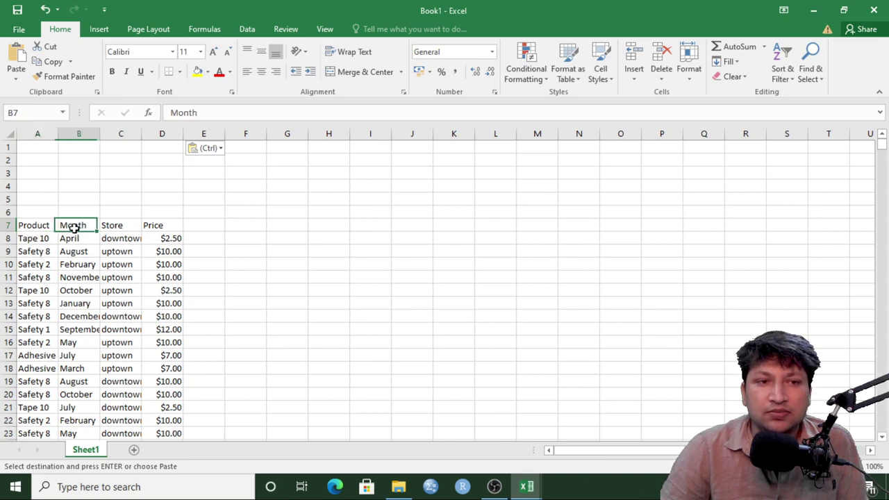
{"action": "left_click", "coordinate": [119, 228]}
{"action": "left_click", "coordinate": [155, 226]}
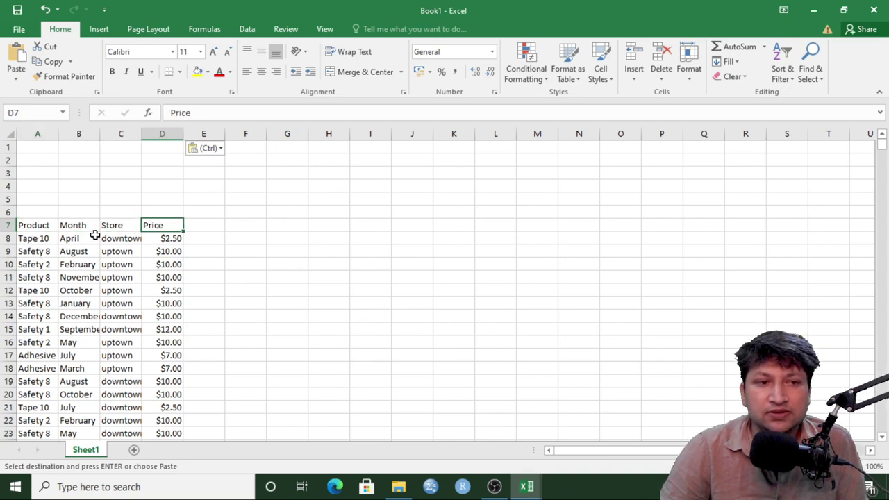
{"action": "left_click", "coordinate": [29, 238]}
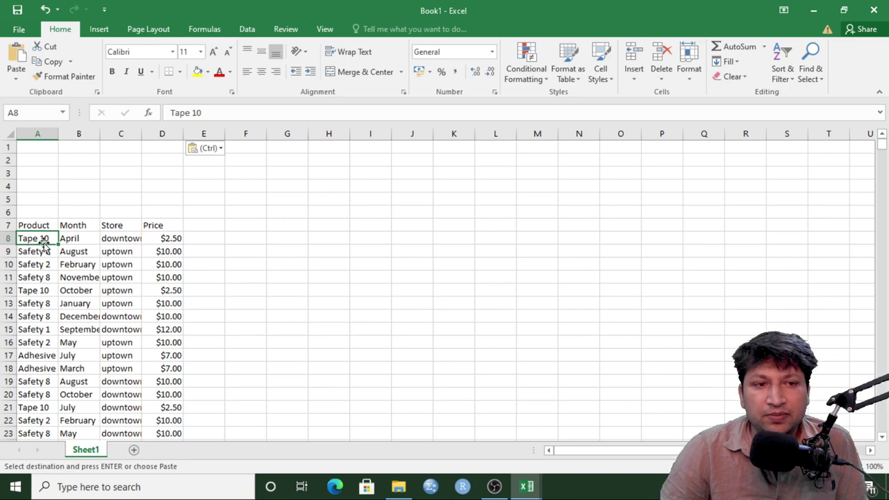
{"action": "left_click", "coordinate": [69, 239]}
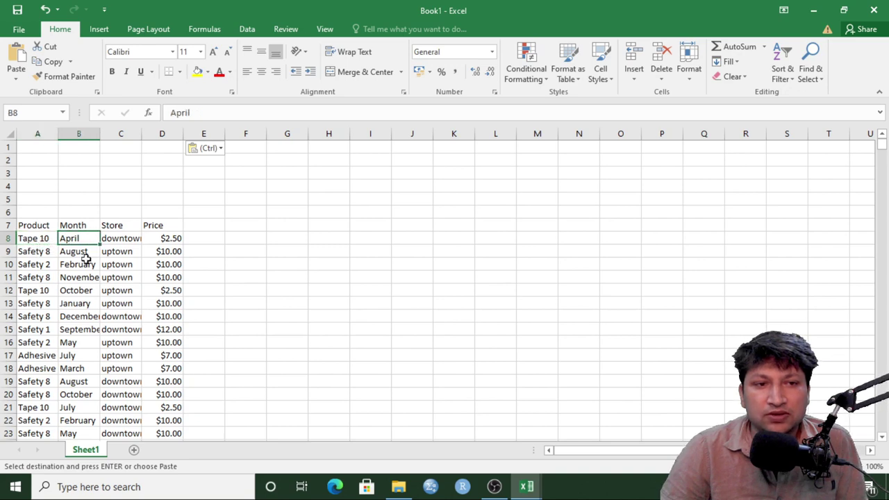
{"action": "left_click", "coordinate": [113, 240]}
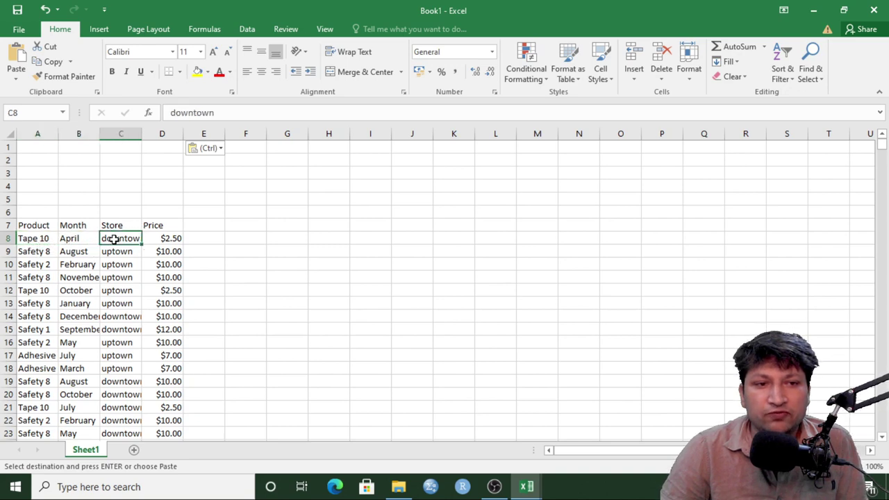
{"action": "left_click", "coordinate": [163, 237]}
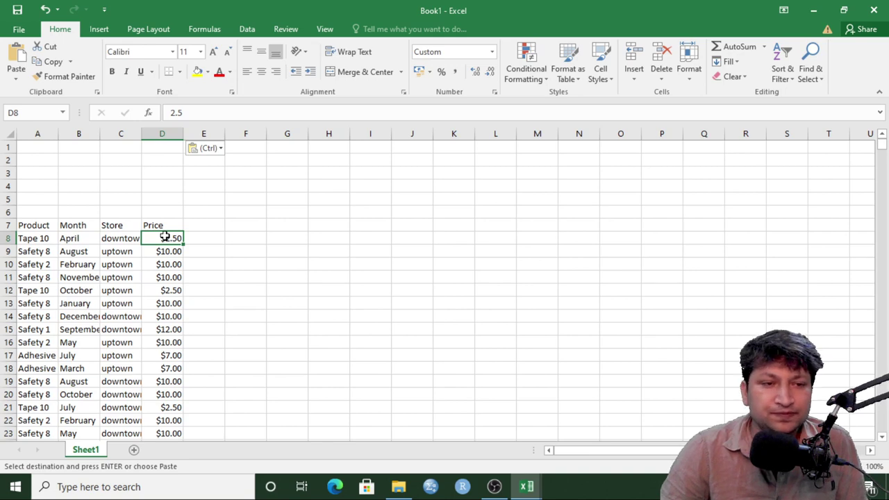
{"action": "left_click", "coordinate": [35, 239]}
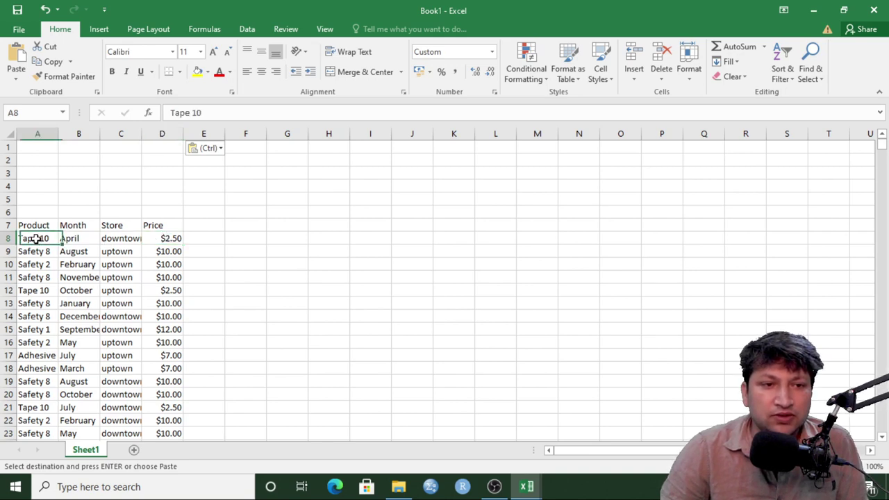
{"action": "left_click", "coordinate": [160, 238]}
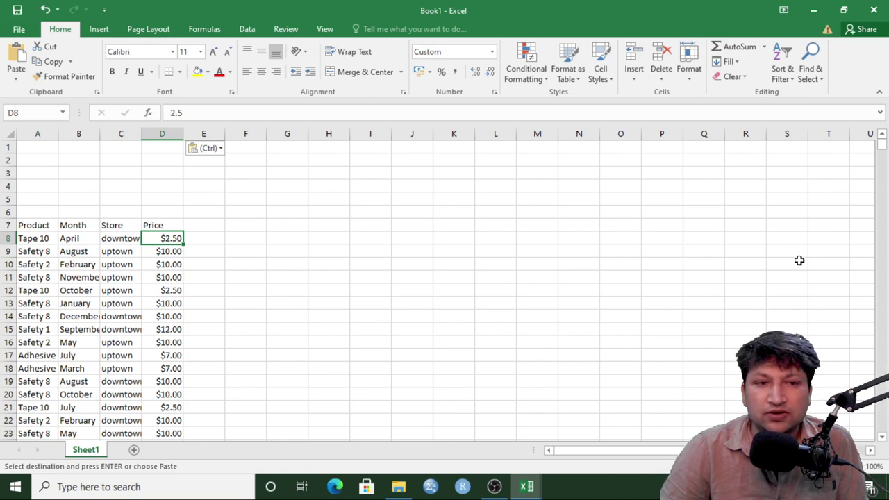
Step: Compare the sales record in row 21 with row 8, and examine the Product, Month and Price columns
{"action": "left_click", "coordinate": [41, 408]}
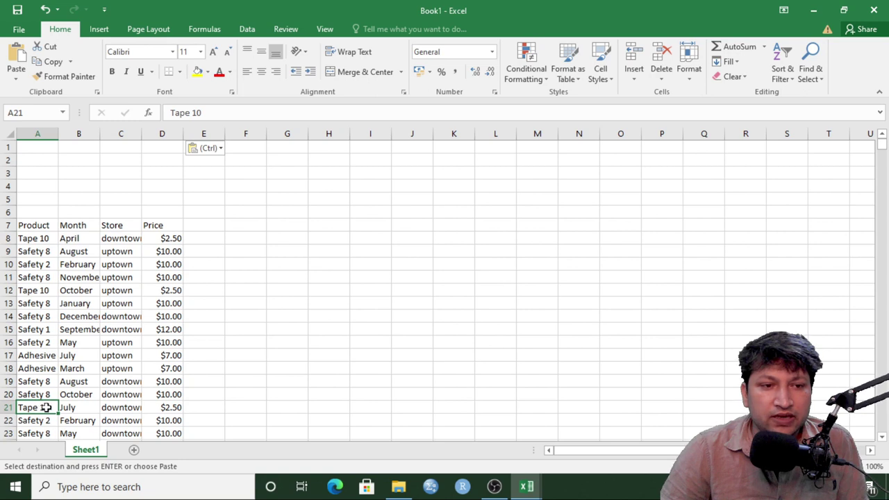
{"action": "left_click", "coordinate": [82, 410]}
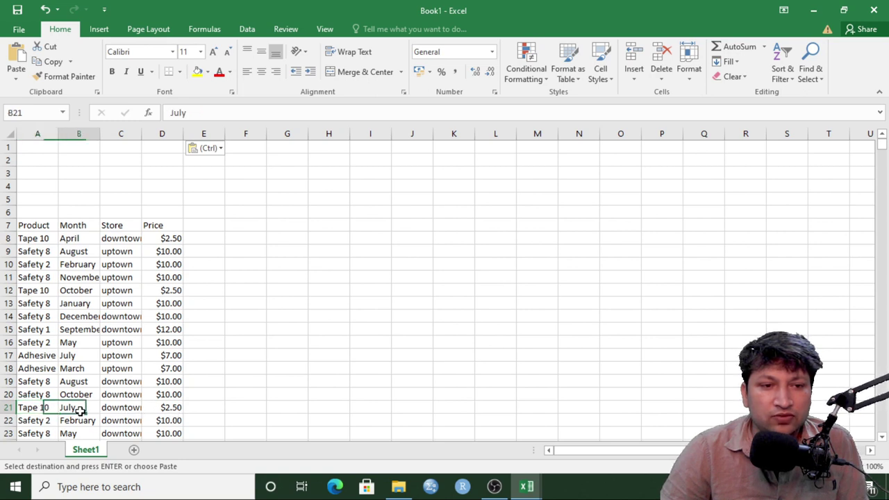
{"action": "left_click", "coordinate": [125, 410]}
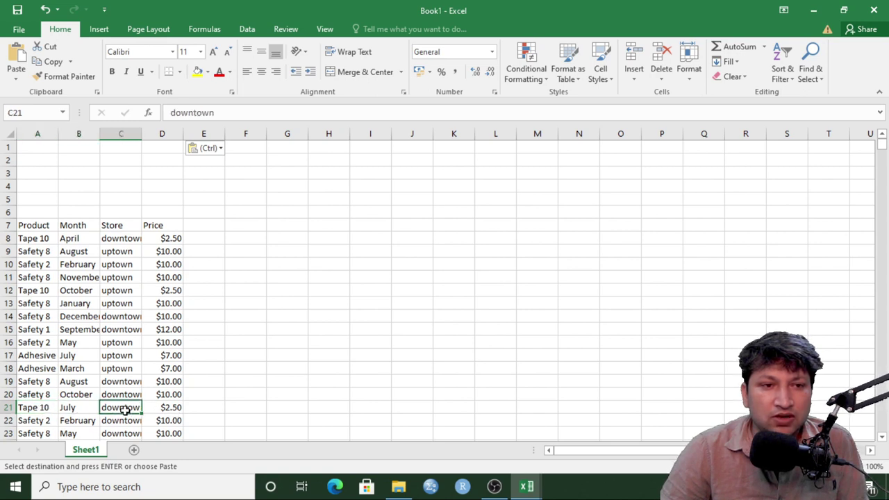
{"action": "left_click", "coordinate": [118, 240]}
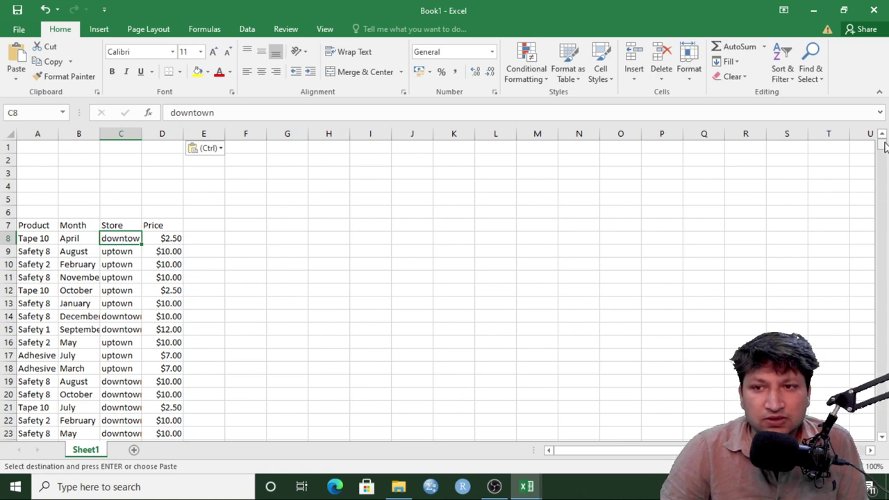
{"action": "left_click", "coordinate": [38, 133]}
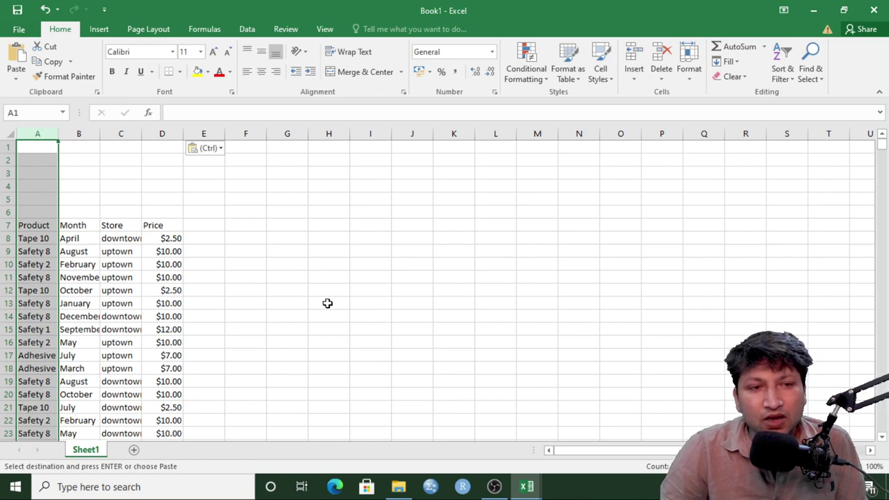
{"action": "left_click", "coordinate": [81, 264]}
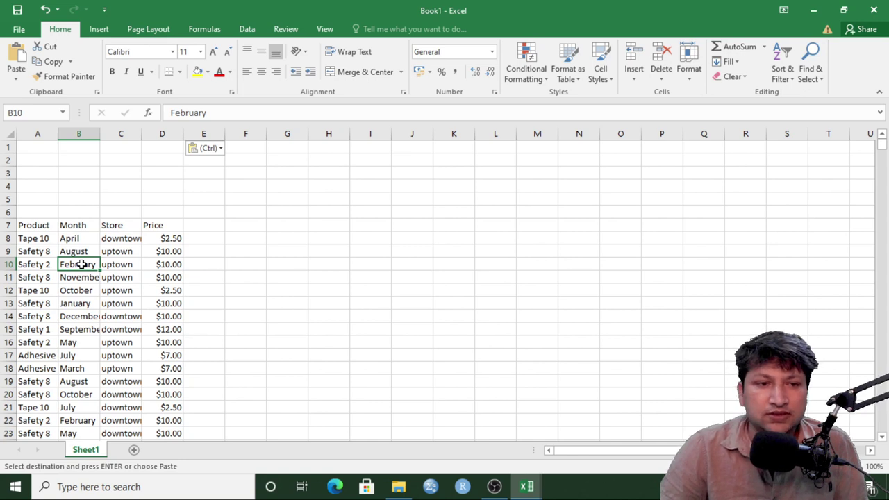
{"action": "left_click", "coordinate": [37, 229]}
{"action": "left_click", "coordinate": [155, 292]}
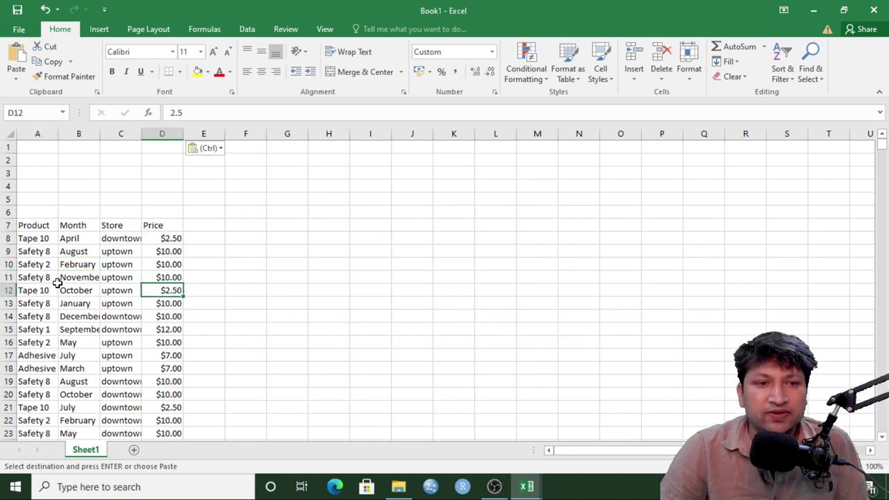
Step: Convert the sales data in A7:D1333 into a table that uses the first row as headers
{"action": "left_click", "coordinate": [66, 278]}
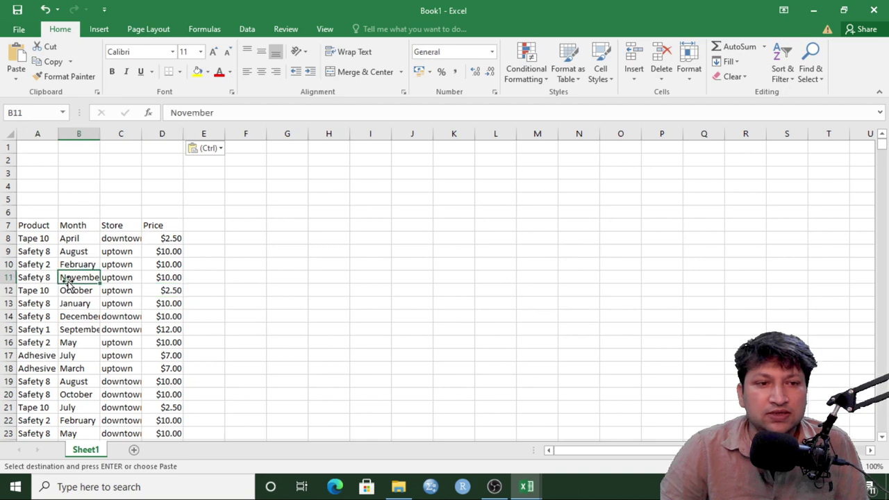
{"action": "left_click", "coordinate": [98, 29]}
{"action": "left_click", "coordinate": [108, 66]}
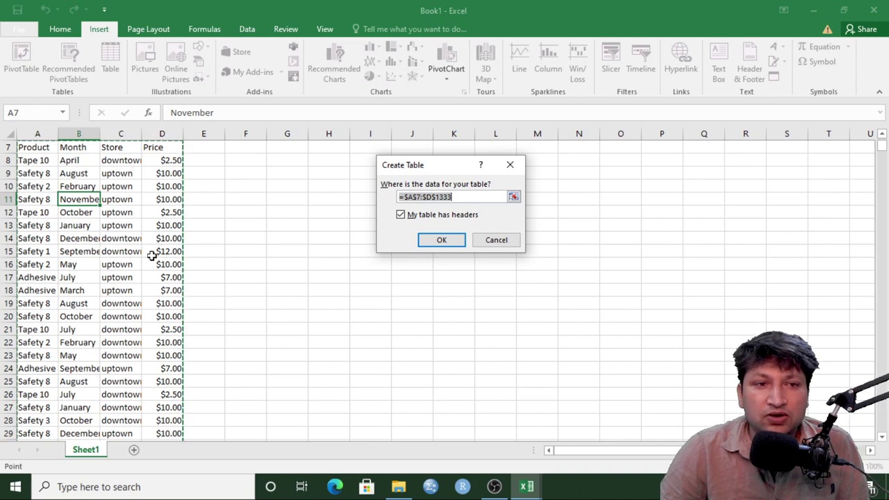
{"action": "left_click", "coordinate": [442, 241]}
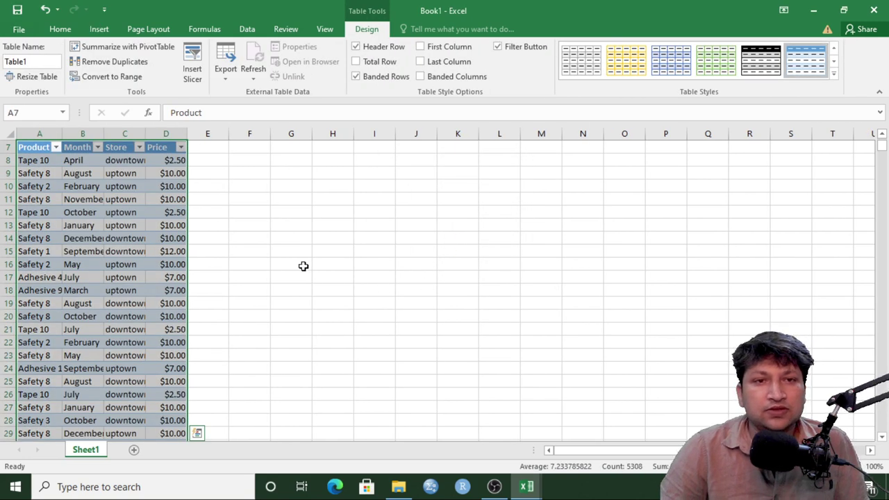
{"action": "left_click", "coordinate": [249, 252]}
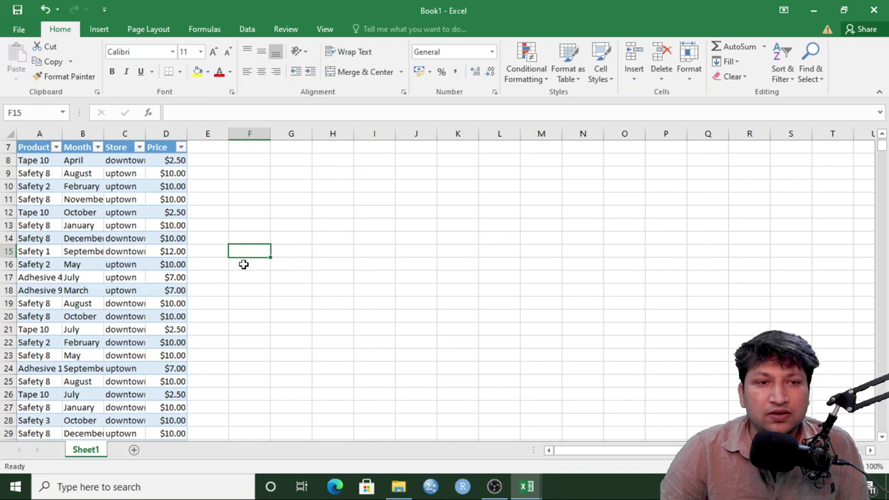
Step: Examine the recommended PivotTables for the sales table: price sums by product, by month and store, by month, and by store
{"action": "left_click", "coordinate": [119, 221]}
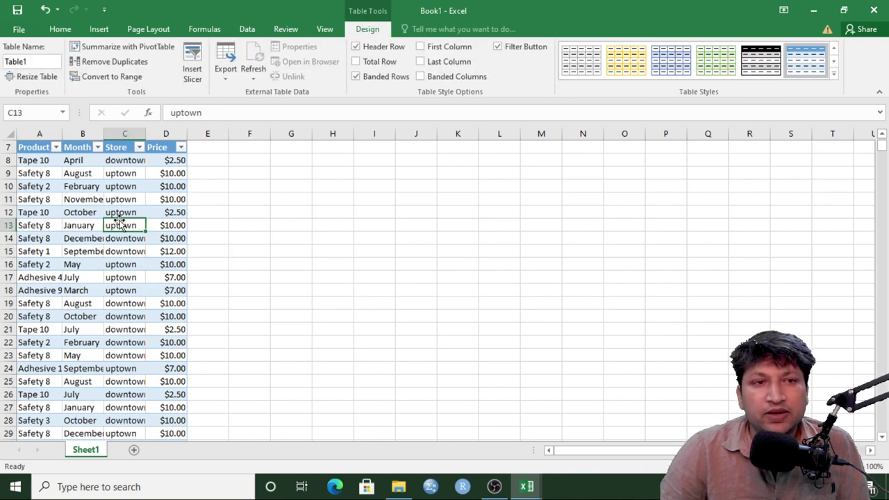
{"action": "left_click", "coordinate": [62, 29]}
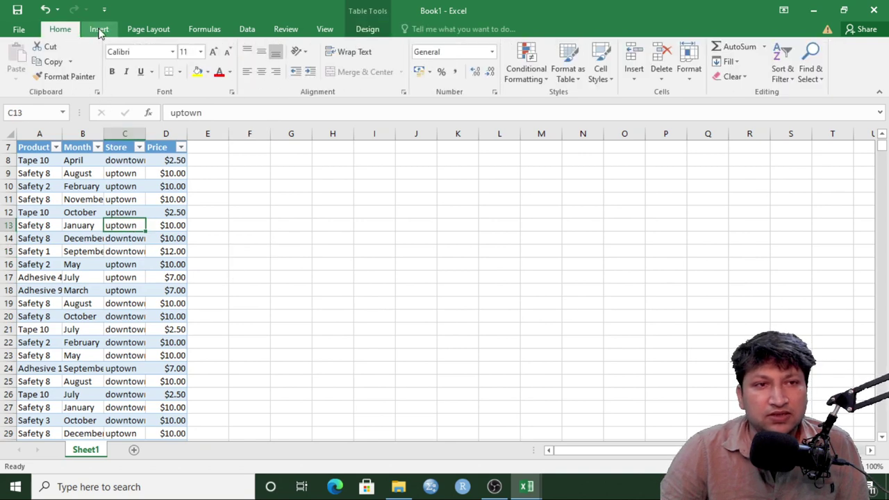
{"action": "left_click", "coordinate": [100, 30]}
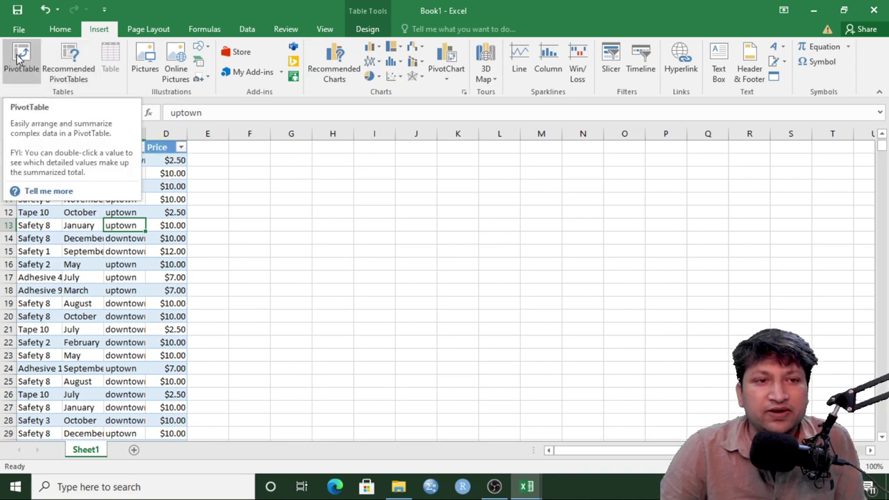
{"action": "left_click", "coordinate": [68, 63]}
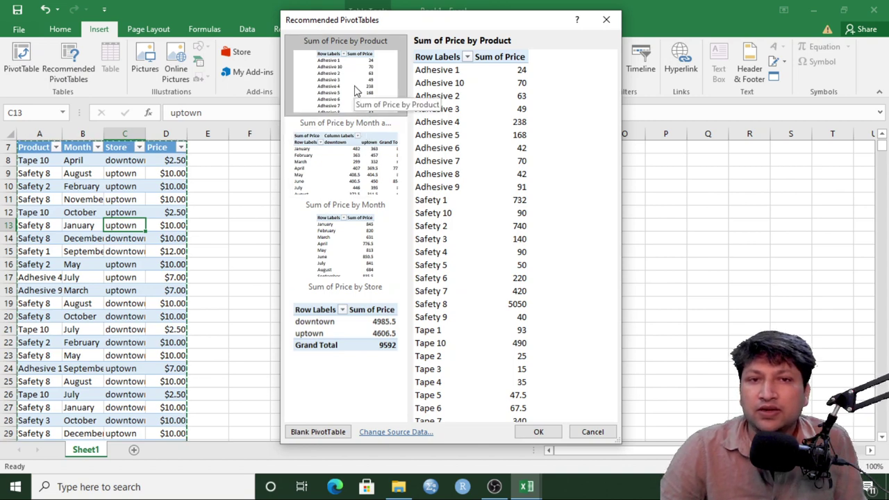
{"action": "left_click", "coordinate": [355, 164]}
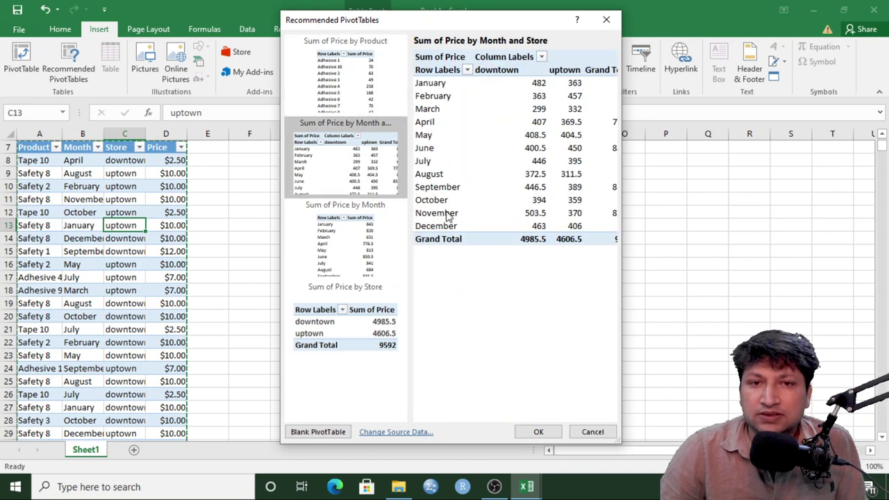
{"action": "left_click", "coordinate": [352, 264]}
{"action": "left_click", "coordinate": [344, 332]}
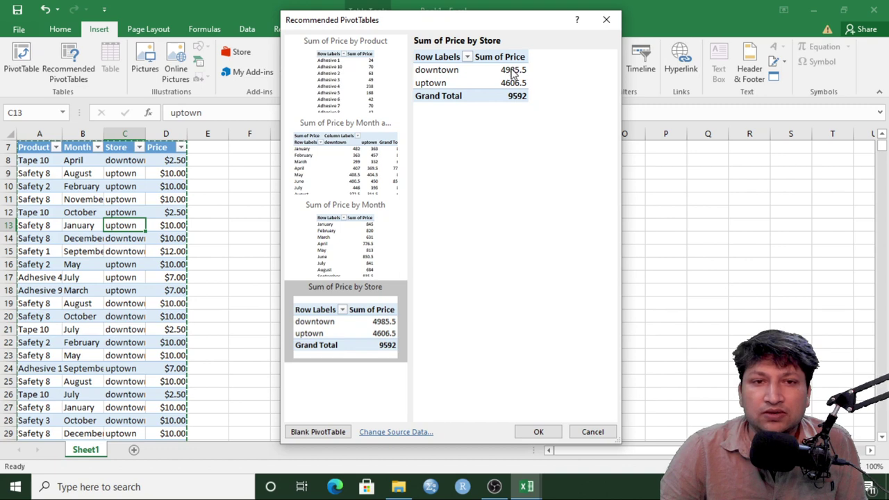
Step: Try to compare the recommended store summary with the PARETO workbook, and dismiss the recommendations without inserting one
{"action": "key", "text": "alt+Tab"}
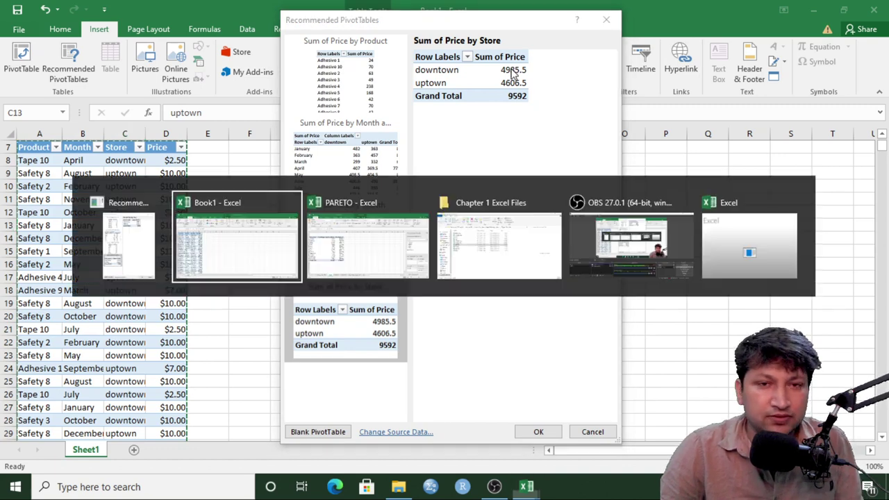
{"action": "key", "text": "alt+Tab"}
{"action": "key", "text": "Tab"}
{"action": "key", "text": "Tab"}
{"action": "key", "text": "Tab"}
{"action": "key", "text": "Tab"}
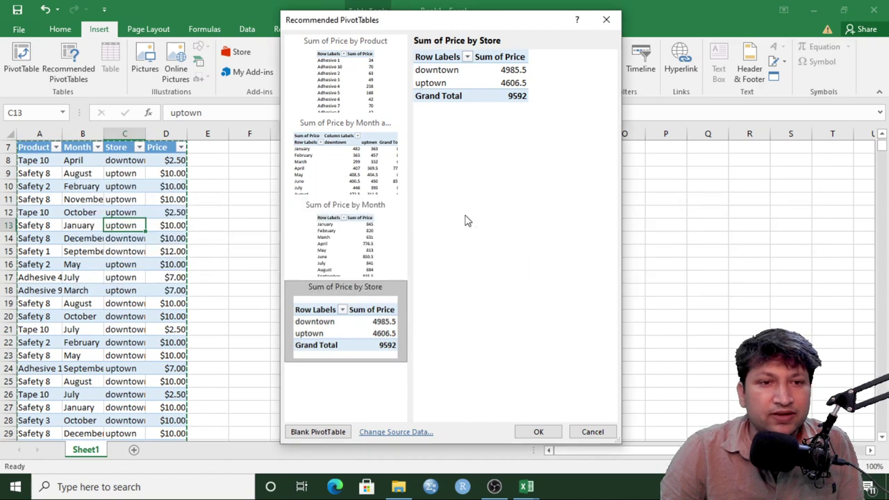
{"action": "mouse_move", "coordinate": [530, 490]}
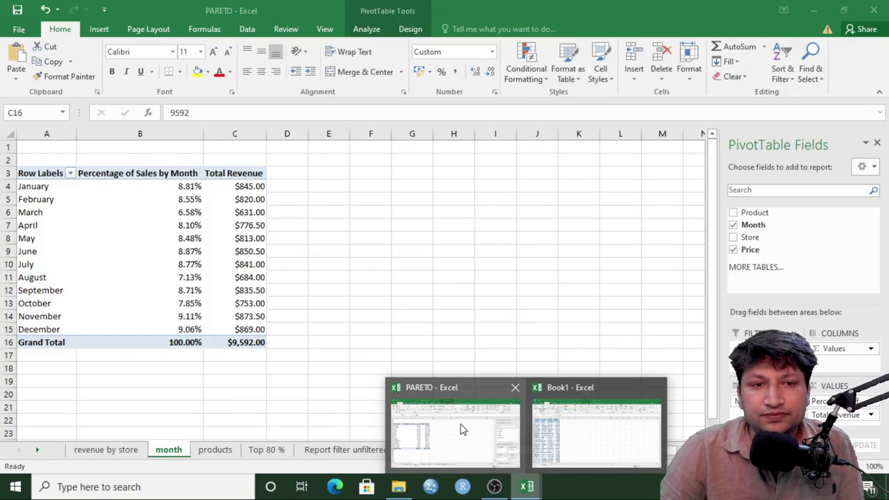
{"action": "left_click", "coordinate": [455, 427]}
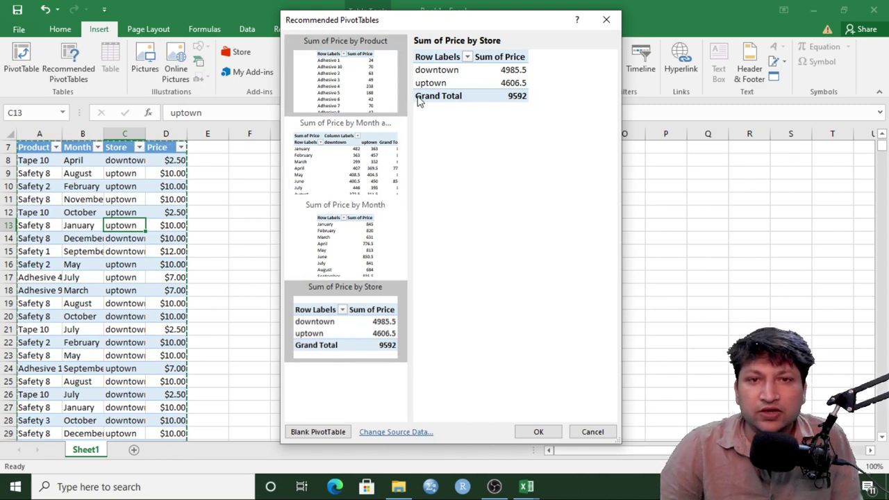
{"action": "left_click", "coordinate": [593, 432]}
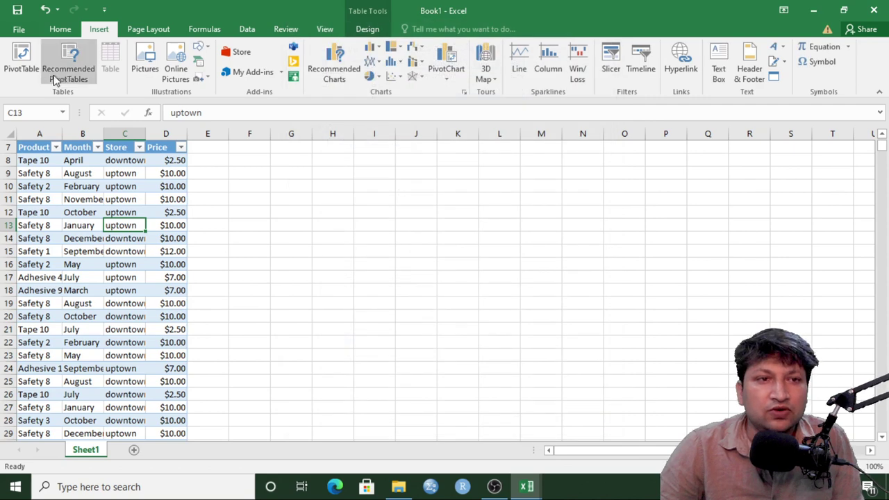
{"action": "left_click", "coordinate": [21, 72]}
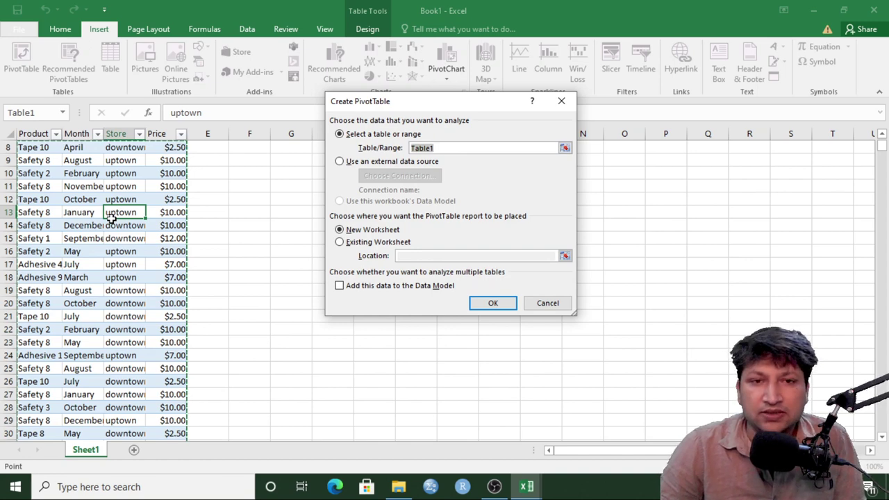
{"action": "left_click", "coordinate": [556, 304]}
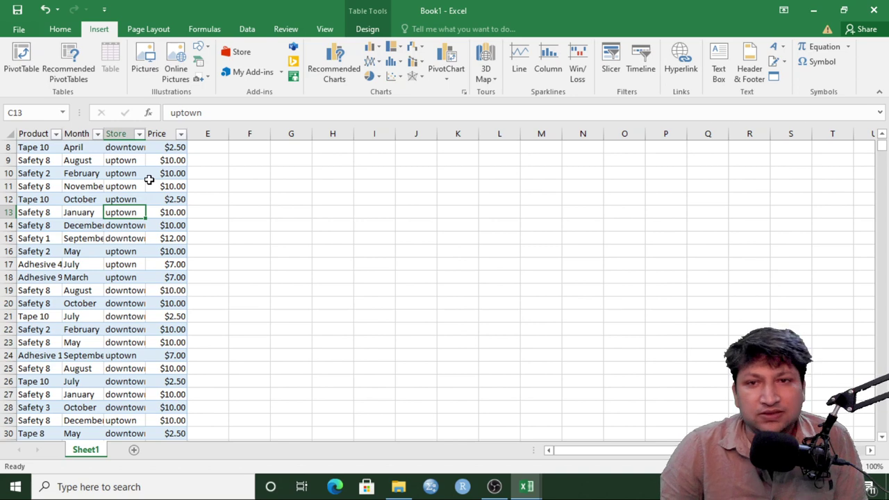
{"action": "left_click", "coordinate": [103, 173]}
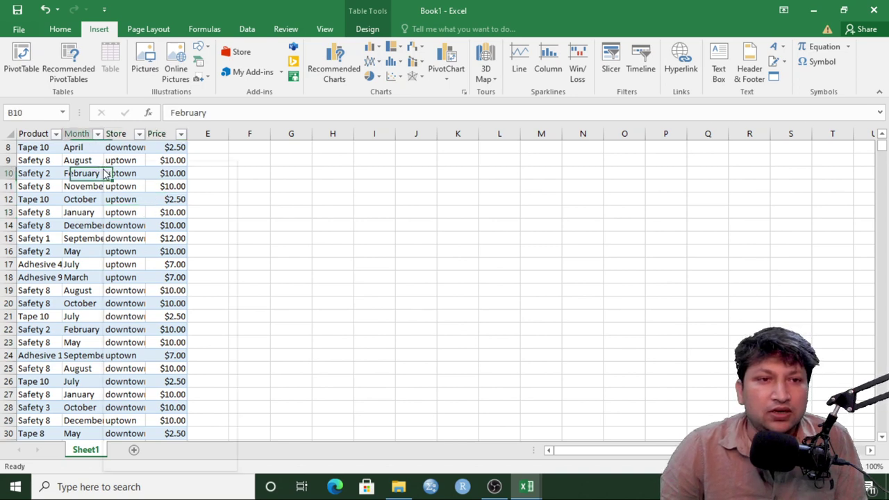
{"action": "right_click", "coordinate": [104, 175]}
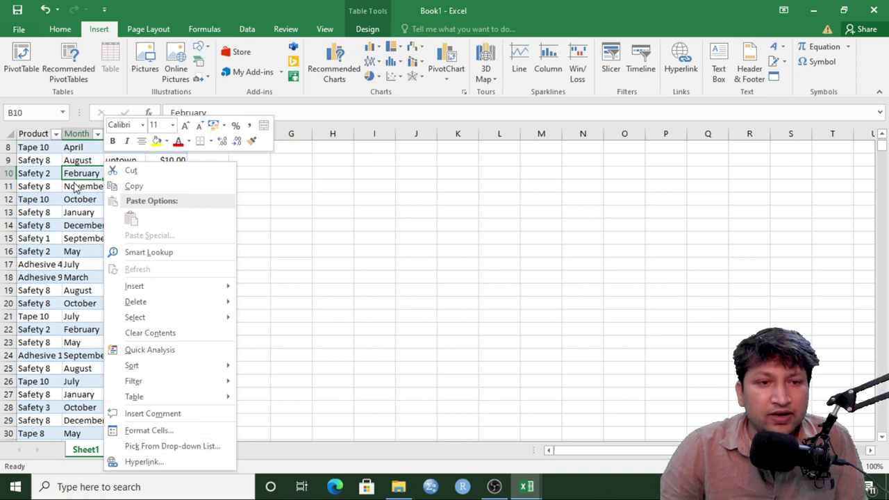
{"action": "key", "text": "Escape"}
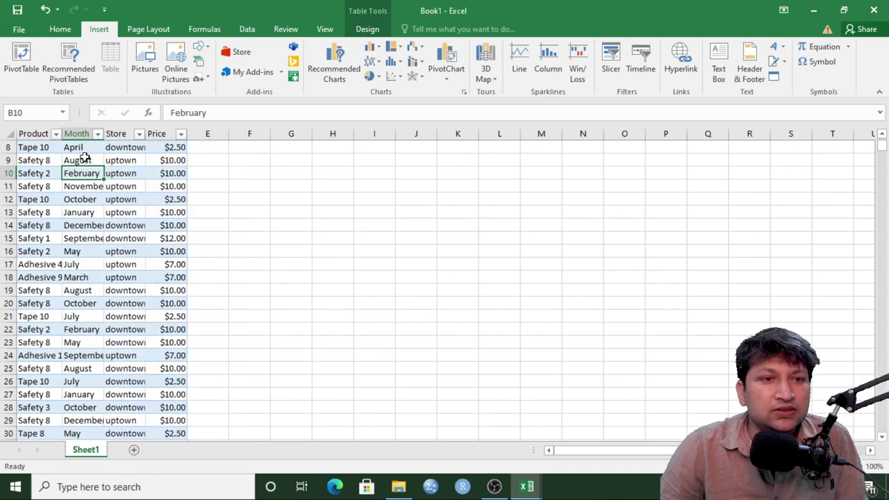
Step: Create a blank PivotTable from Table1 on a new worksheet and try to rename that sheet PIvot1
{"action": "left_click", "coordinate": [21, 61]}
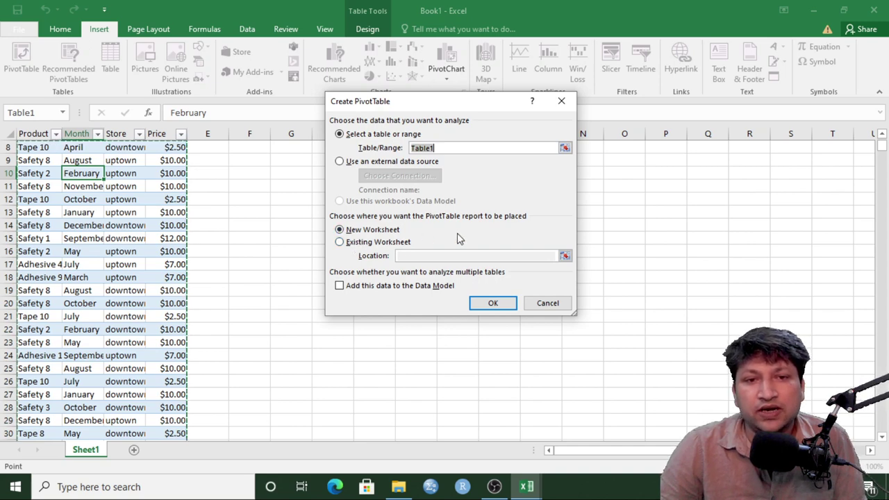
{"action": "left_click", "coordinate": [476, 307]}
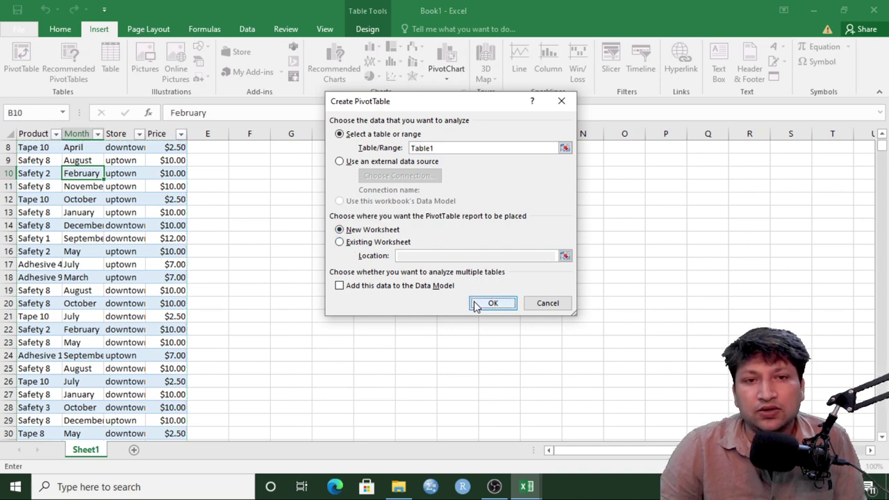
{"action": "double_click", "coordinate": [82, 450]}
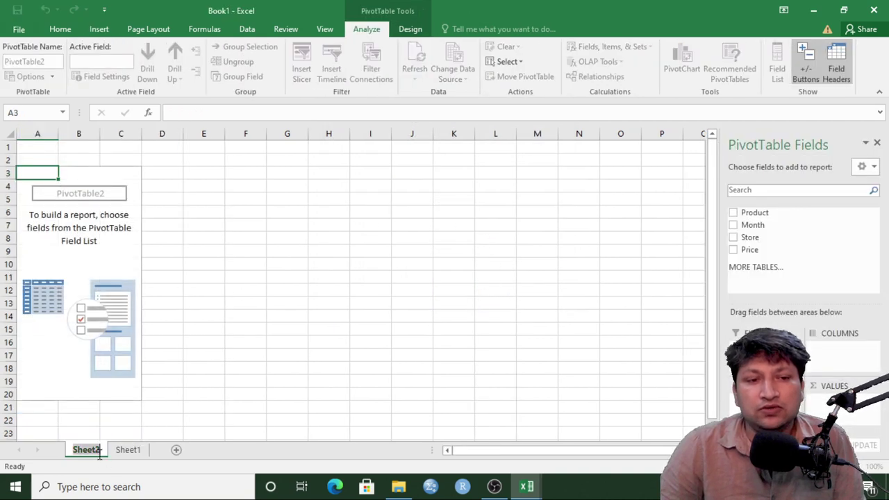
{"action": "type", "text": "Pivot"}
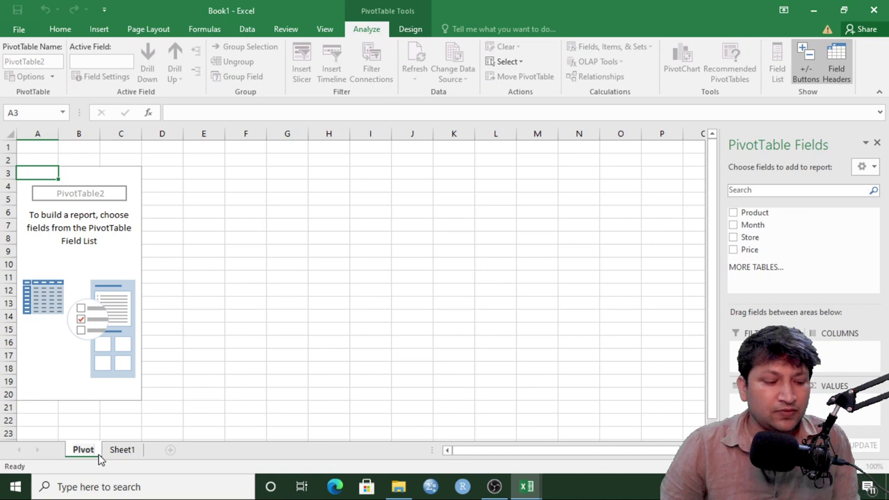
{"action": "type", "text": "1"}
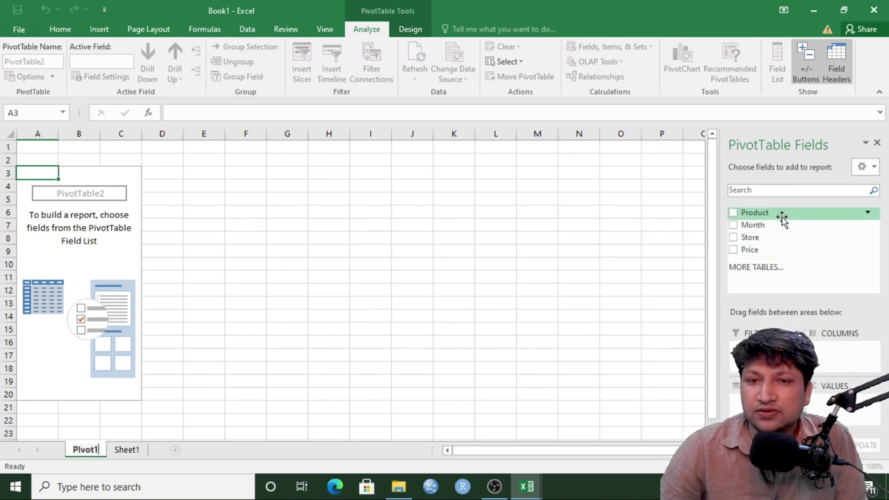
Step: Check how the PARETO workbook's revenue by store PivotTable is built and return to Book1
{"action": "left_click", "coordinate": [526, 486]}
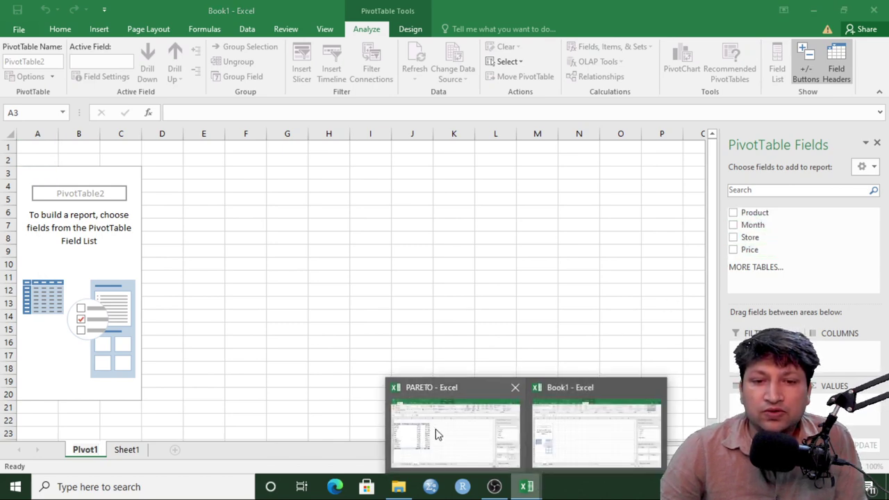
{"action": "left_click", "coordinate": [436, 434]}
{"action": "left_click", "coordinate": [115, 453]}
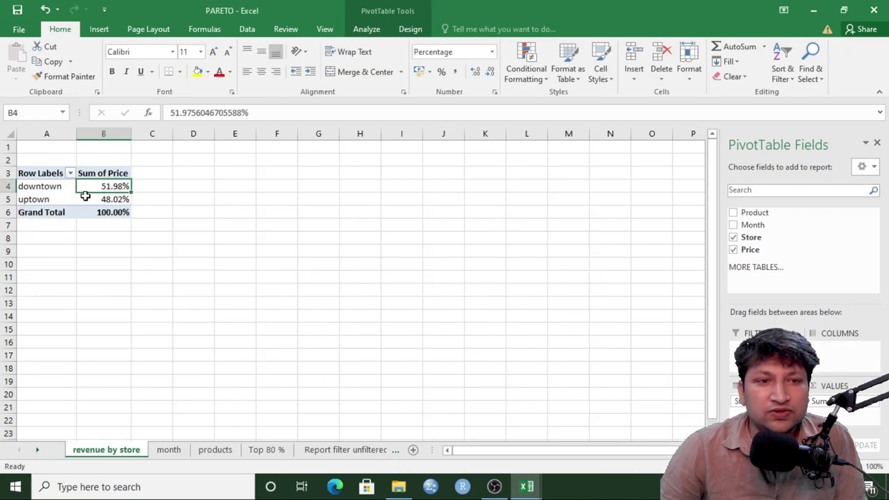
{"action": "key", "text": "alt+Tab"}
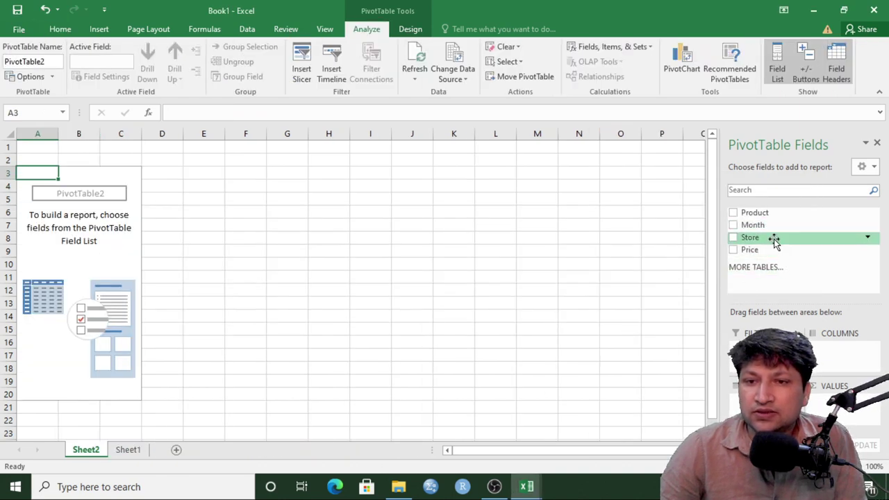
Step: Add Store as rows and the sum of Price as values to the PivotTable, and check the store totals
{"action": "left_click", "coordinate": [772, 237]}
{"action": "left_click_drag", "start_coordinate": [752, 250], "coordinate": [846, 415]}
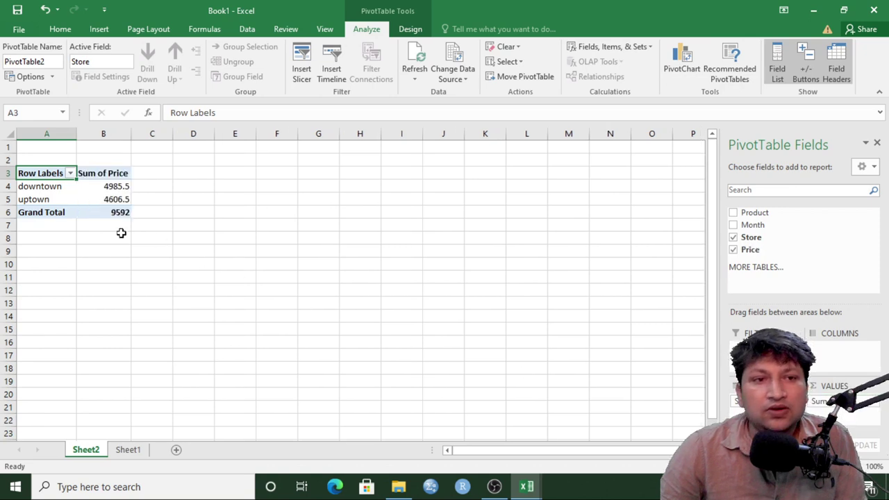
{"action": "left_click", "coordinate": [115, 186]}
{"action": "left_click", "coordinate": [115, 200]}
{"action": "left_click", "coordinate": [116, 213]}
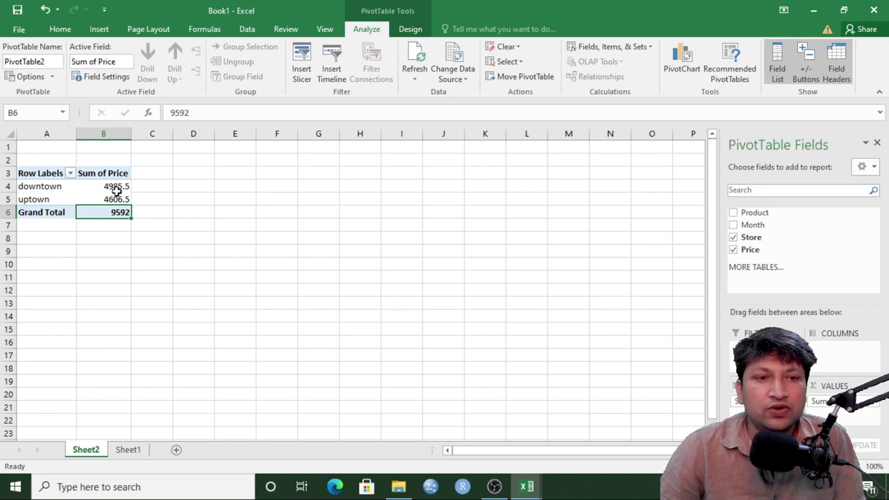
Step: Try showing the Sum of Price values as % of Column Total, and undo the change
{"action": "left_click", "coordinate": [114, 188]}
{"action": "right_click", "coordinate": [114, 189]}
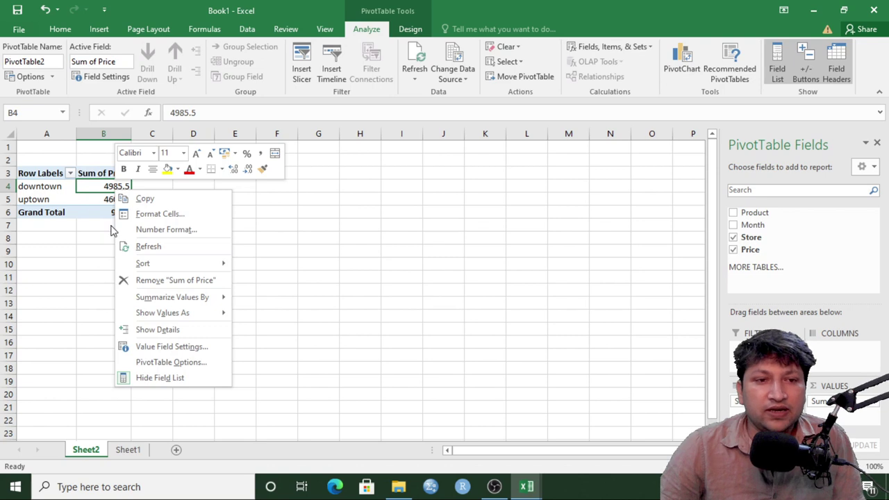
{"action": "mouse_move", "coordinate": [171, 303]}
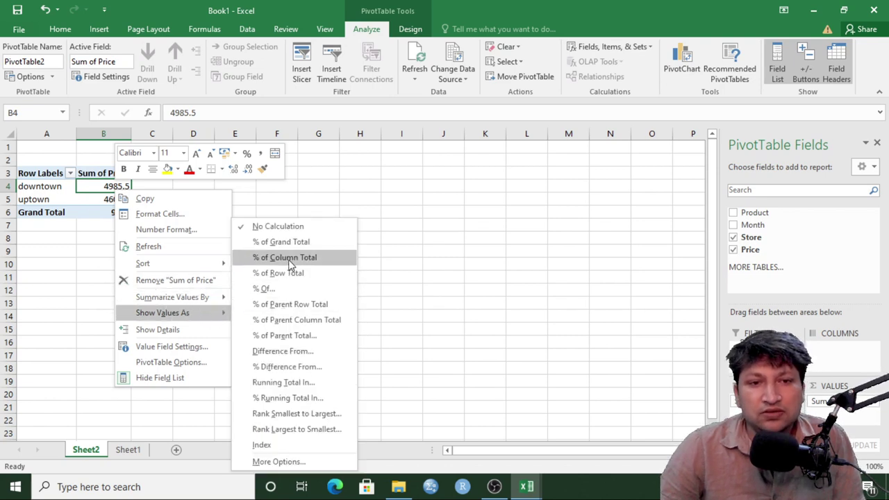
{"action": "left_click", "coordinate": [290, 264]}
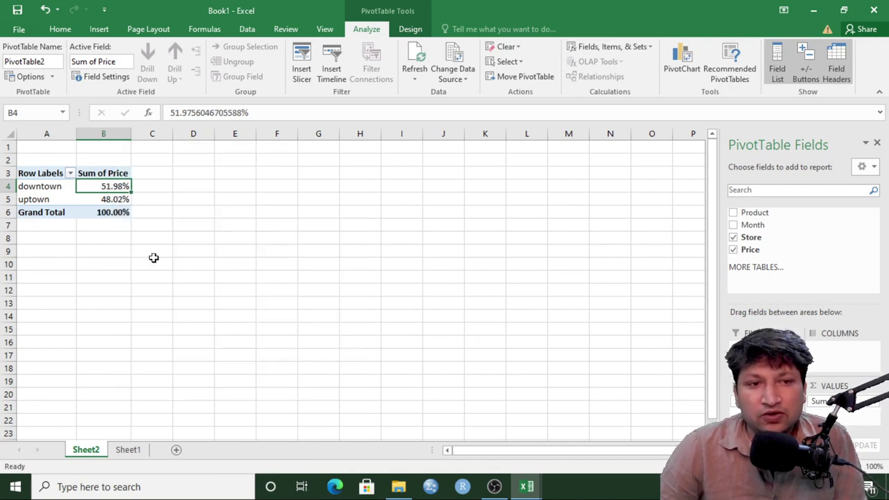
{"action": "key", "text": "ctrl+z"}
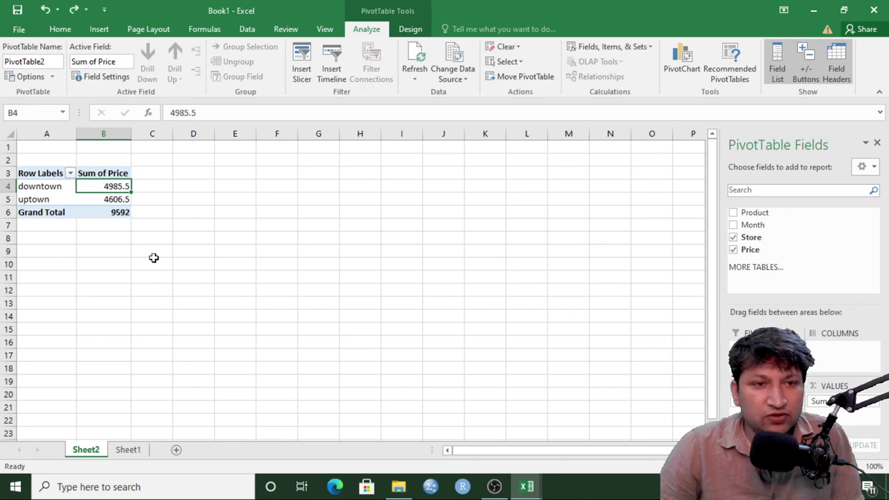
Step: Show the Sum of Price values in the store PivotTable as % of Column Total through the value field settings
{"action": "left_click", "coordinate": [869, 411]}
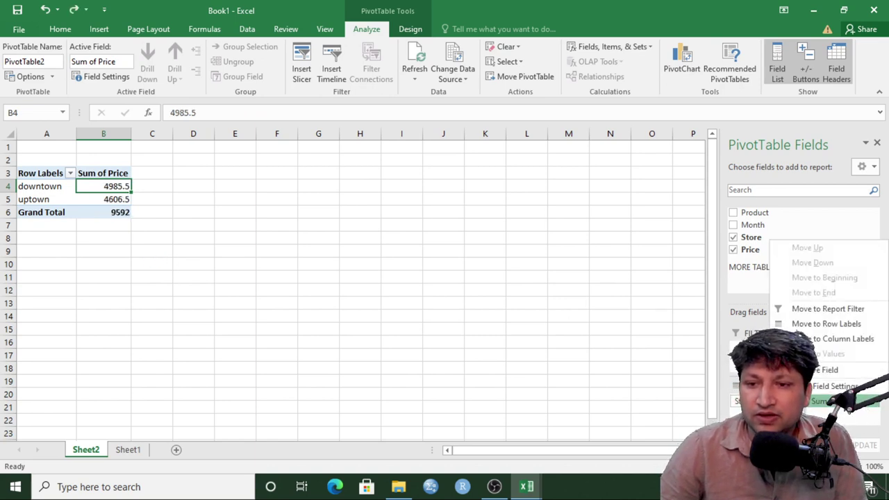
{"action": "left_click", "coordinate": [828, 389]}
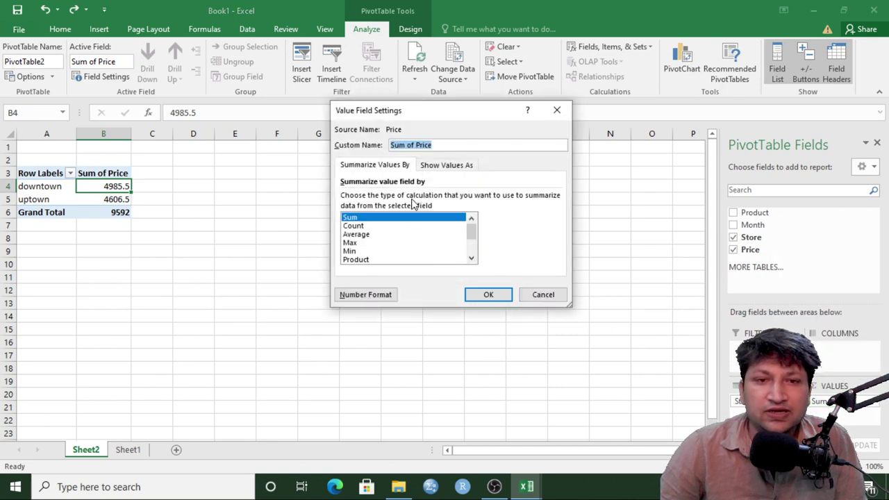
{"action": "left_click", "coordinate": [447, 166]}
{"action": "left_click", "coordinate": [425, 198]}
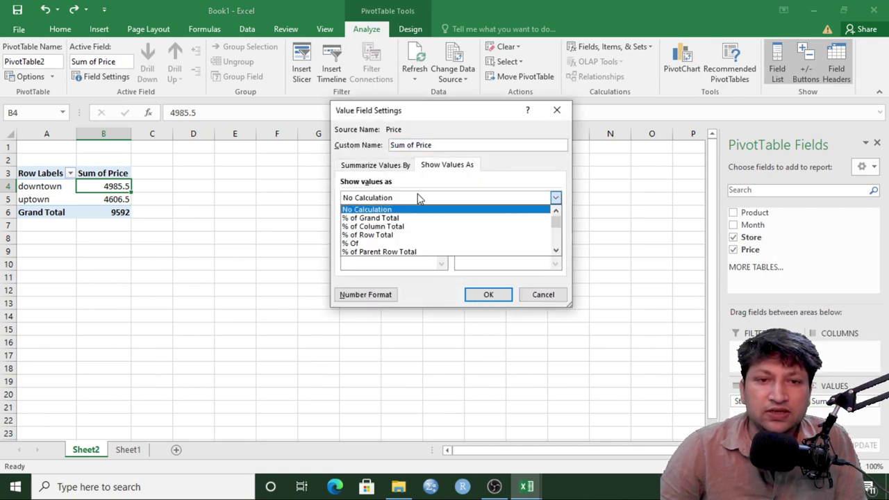
{"action": "left_click", "coordinate": [408, 228]}
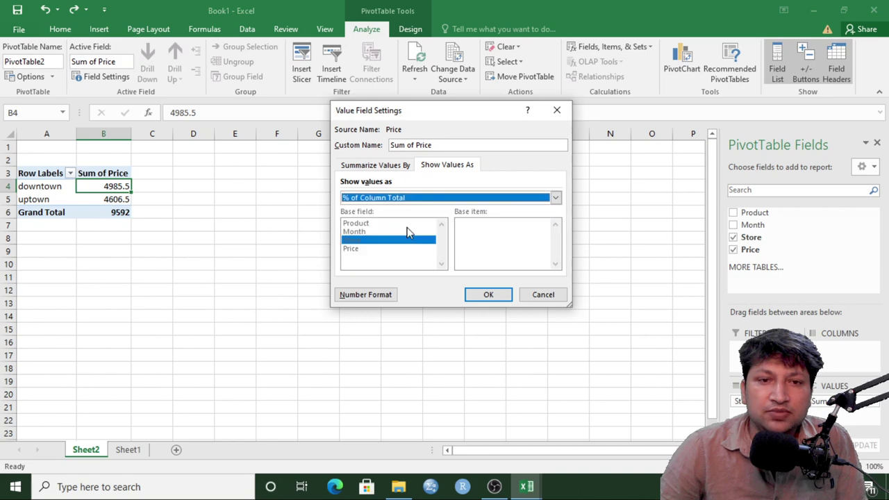
{"action": "left_click", "coordinate": [488, 295]}
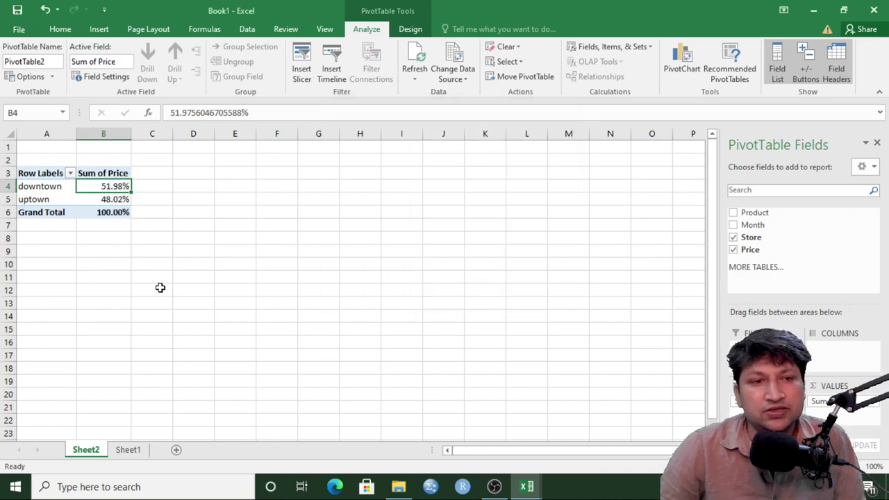
Step: Examine the row labels and value columns of the month PivotTable in the PARETO workbook, and return to Book1
{"action": "key", "text": "alt+Tab"}
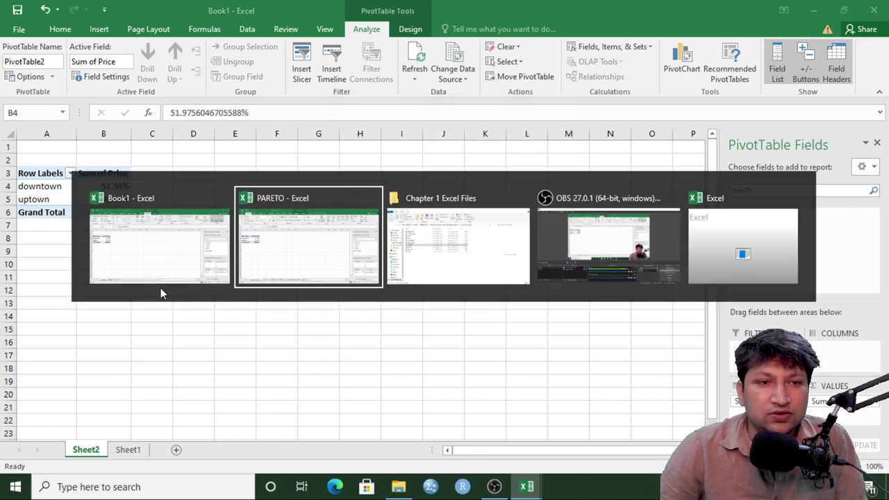
{"action": "key", "text": "alt+Tab"}
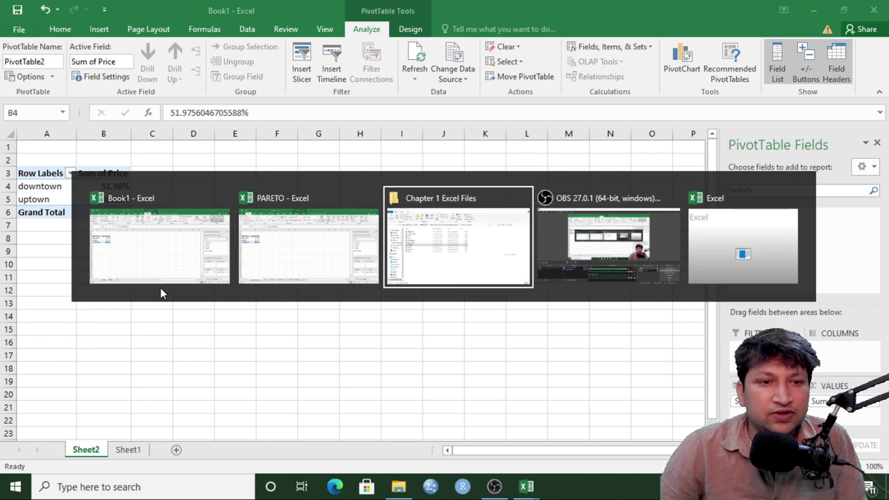
{"action": "key", "text": "alt+Tab"}
{"action": "key", "text": "alt+Tab"}
{"action": "key", "text": "alt+Tab"}
{"action": "key", "text": "alt+Tab"}
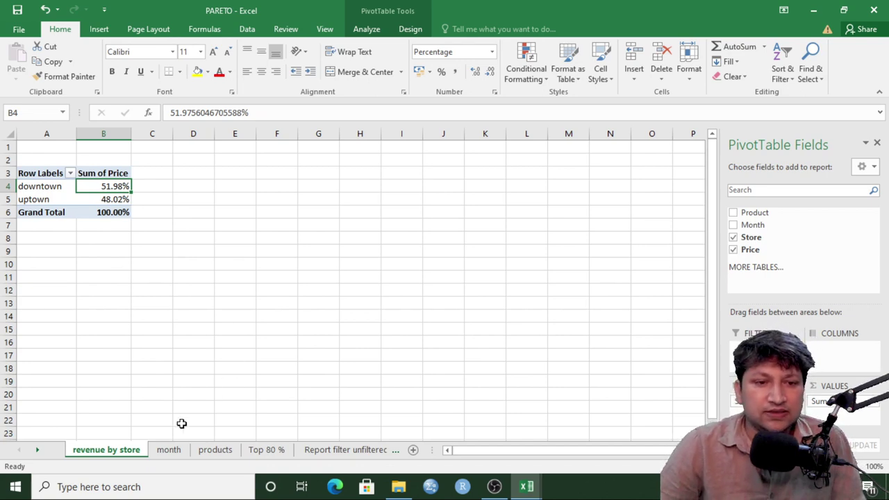
{"action": "left_click", "coordinate": [169, 450]}
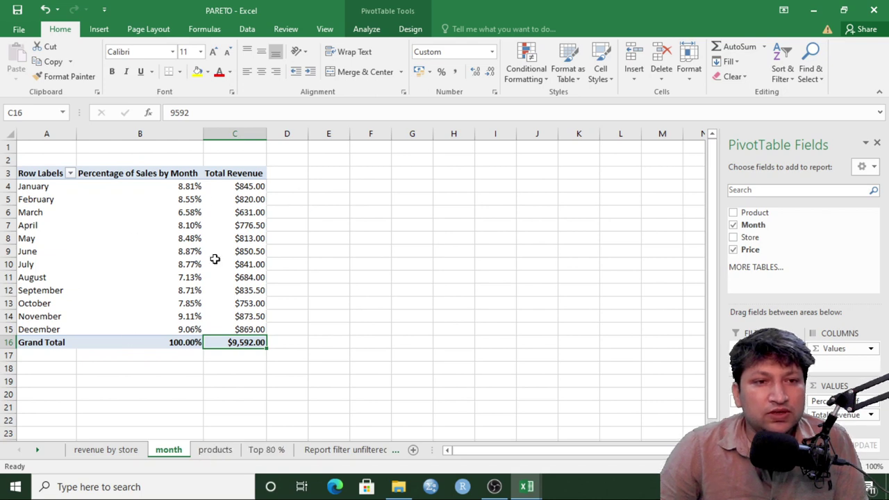
{"action": "left_click", "coordinate": [39, 189]}
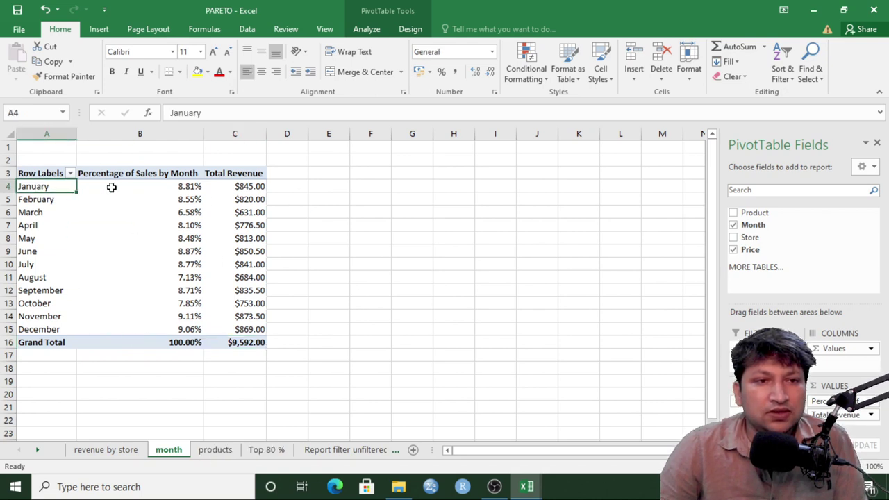
{"action": "left_click", "coordinate": [132, 175]}
{"action": "left_click", "coordinate": [240, 176]}
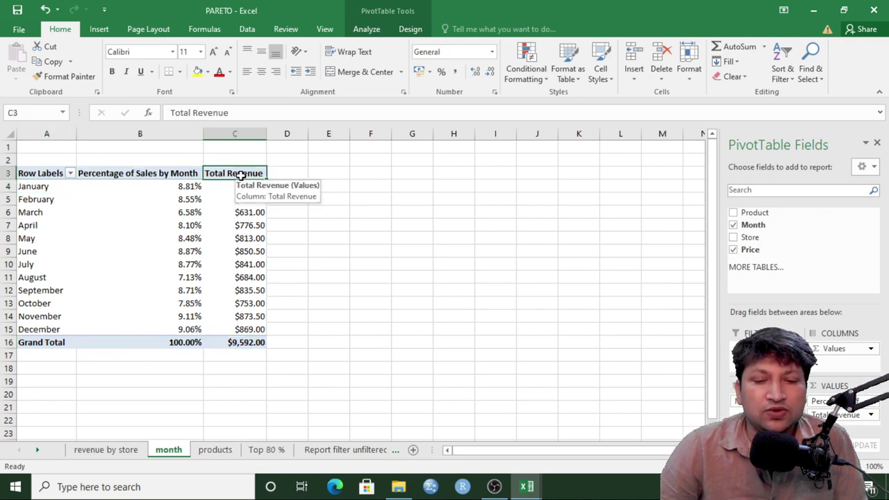
{"action": "mouse_move", "coordinate": [526, 486]}
{"action": "mouse_move", "coordinate": [565, 419]}
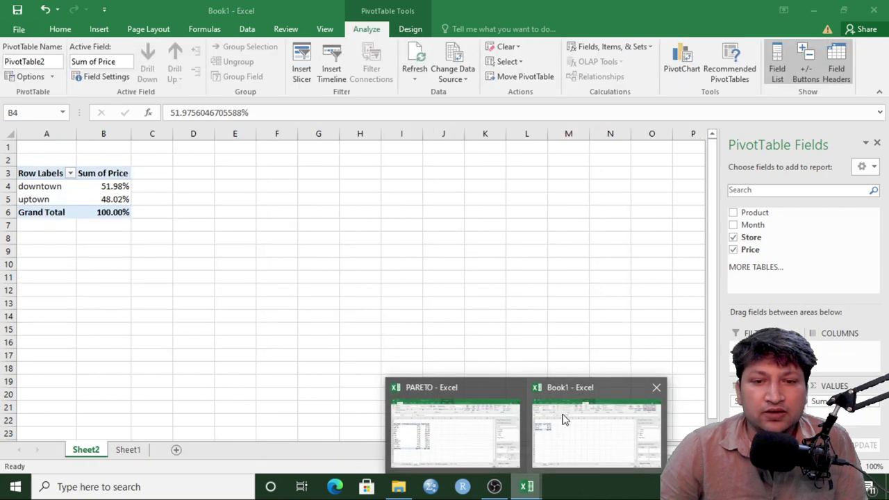
{"action": "left_click", "coordinate": [549, 440]}
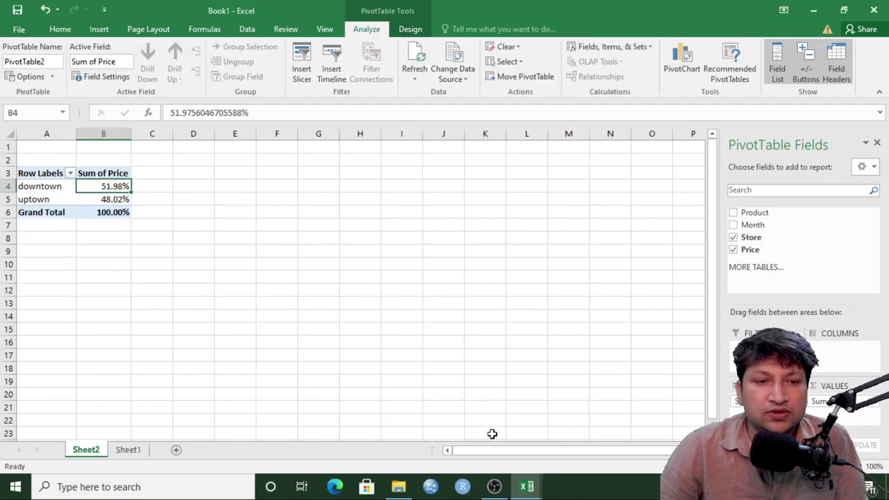
Step: Review the source table on Sheet1 and the store shares on Sheet2, comparing them with PARETO's month PivotTable
{"action": "left_click", "coordinate": [129, 452]}
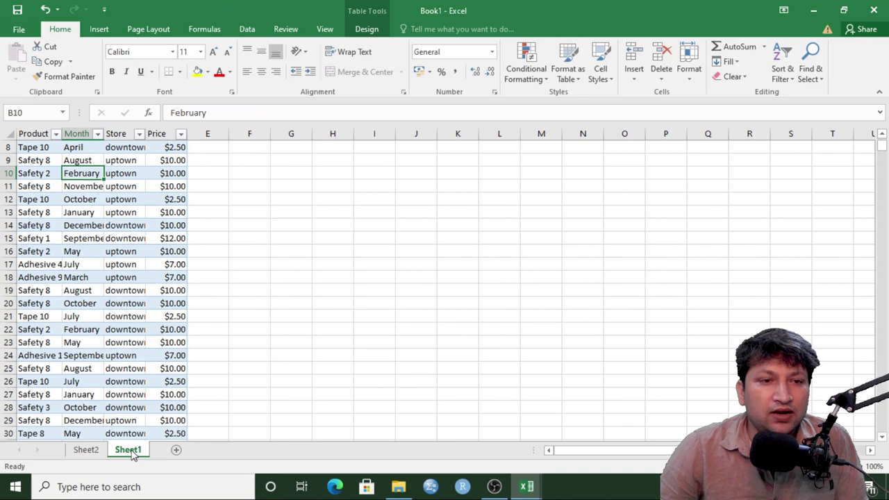
{"action": "left_click", "coordinate": [86, 451]}
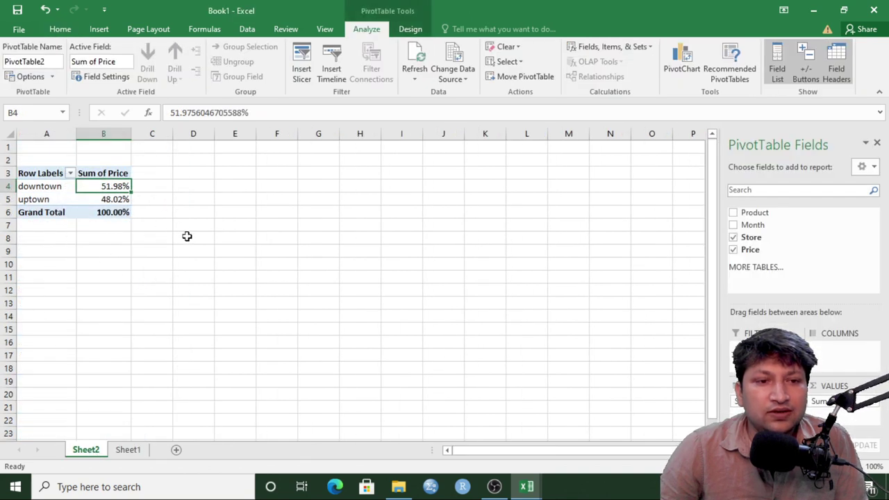
{"action": "left_click", "coordinate": [91, 203]}
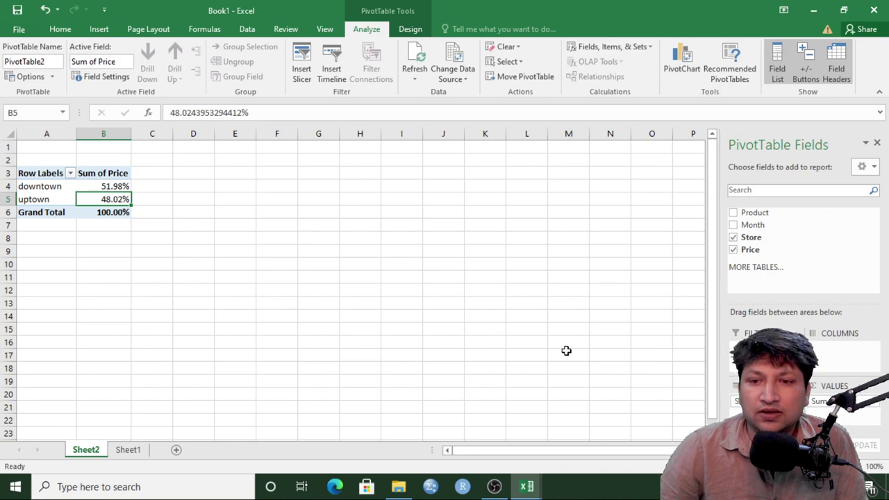
{"action": "key", "text": "alt+Tab"}
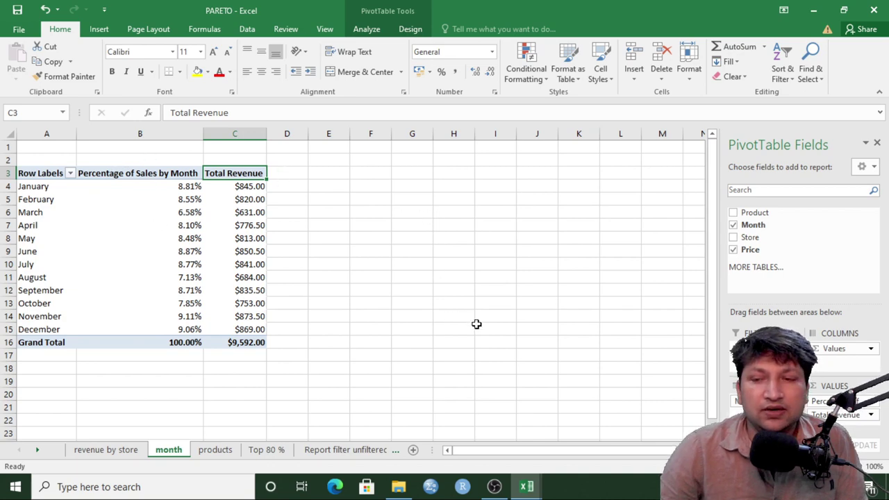
{"action": "key", "text": "alt+Tab"}
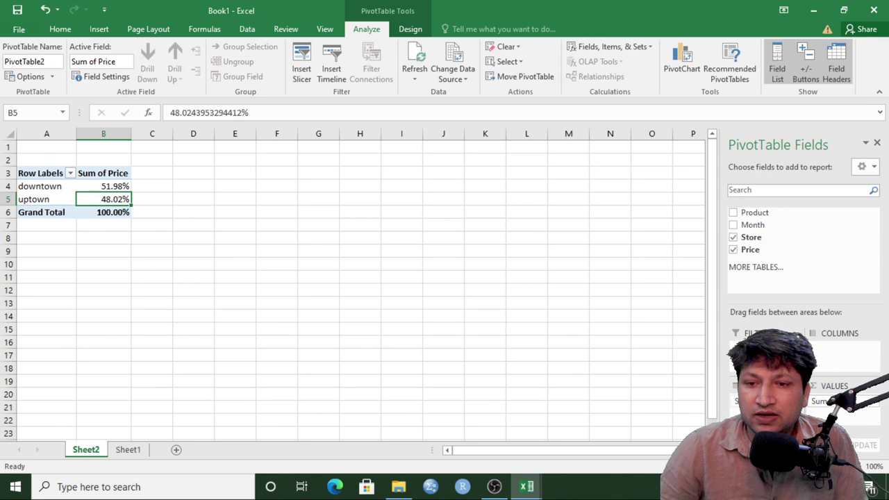
Step: Clear Store and Sum of Price from the PivotTable, and add Month as rows and the sum of Price as values
{"action": "left_click", "coordinate": [767, 237]}
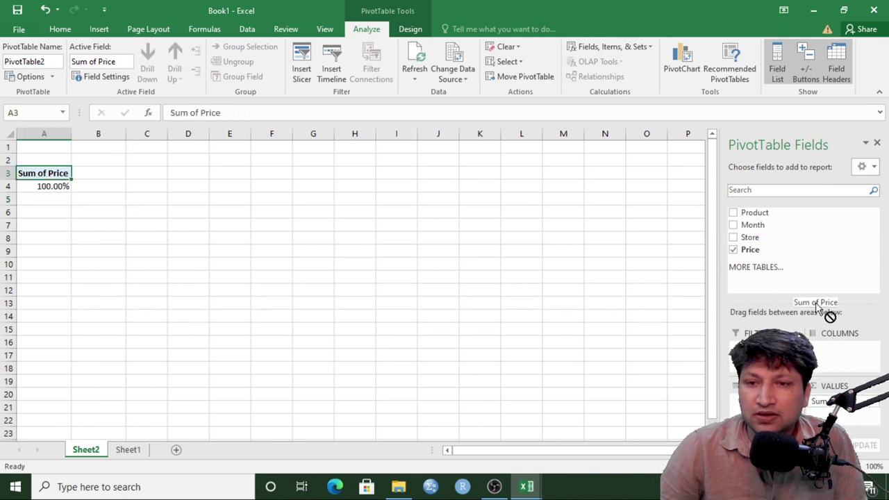
{"action": "left_click_drag", "start_coordinate": [817, 306], "coordinate": [799, 243]}
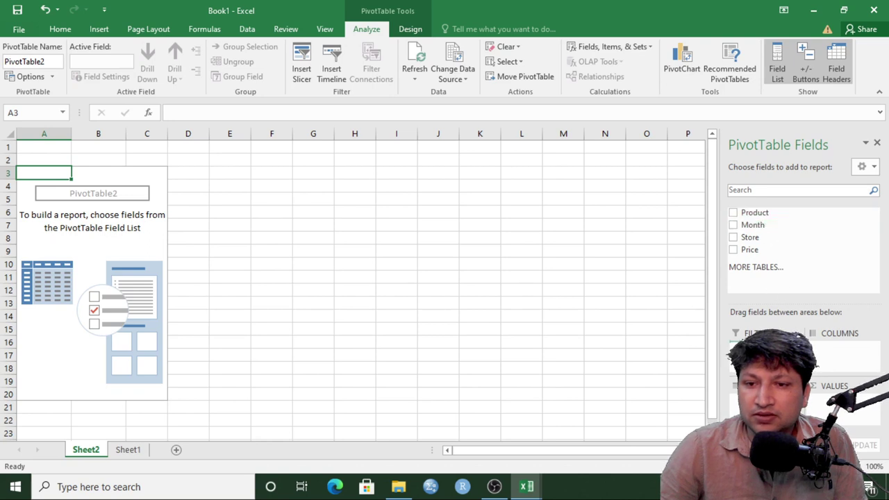
{"action": "left_click_drag", "start_coordinate": [753, 224], "coordinate": [761, 410]}
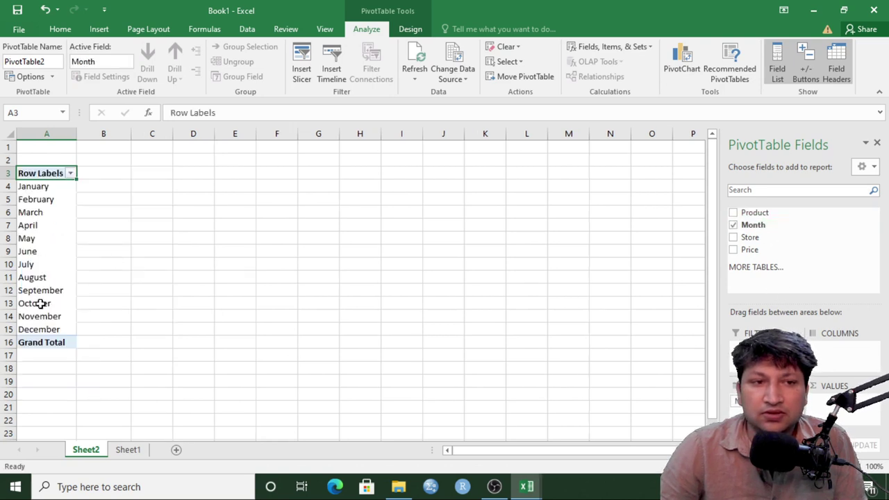
{"action": "left_click", "coordinate": [766, 250]}
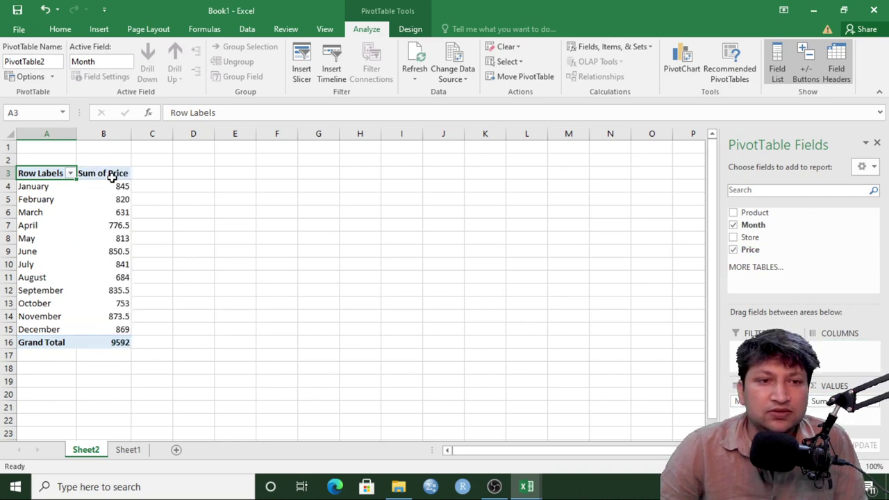
Step: Check the value column heading in PARETO's month PivotTable and rename Book1's Sum of Price field to Revenue
{"action": "key", "text": "alt+Tab"}
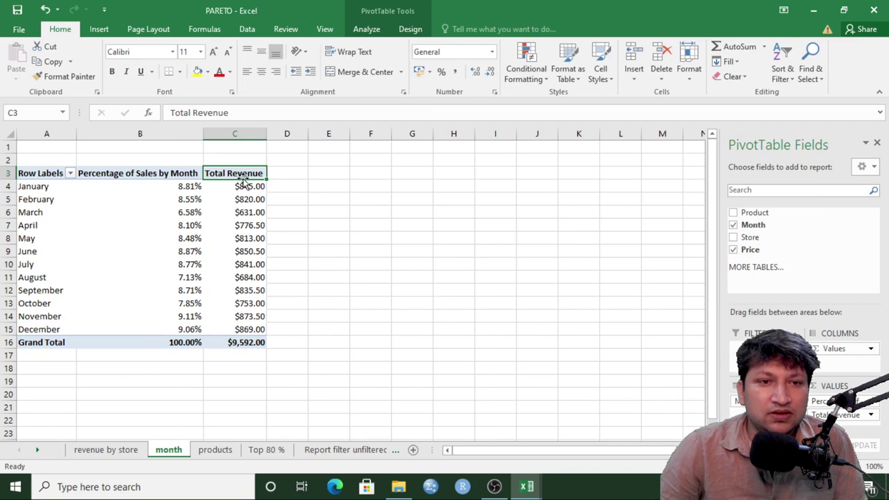
{"action": "key", "text": "alt+Tab"}
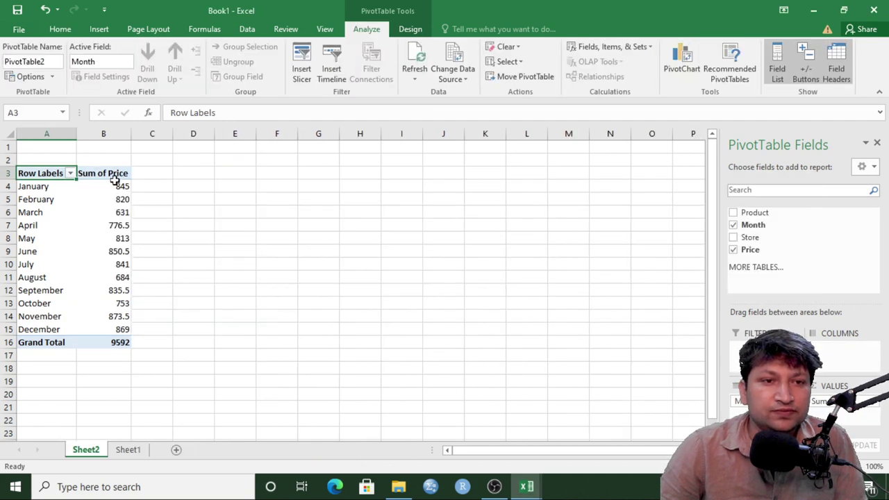
{"action": "left_click", "coordinate": [102, 173]}
{"action": "double_click", "coordinate": [105, 175]}
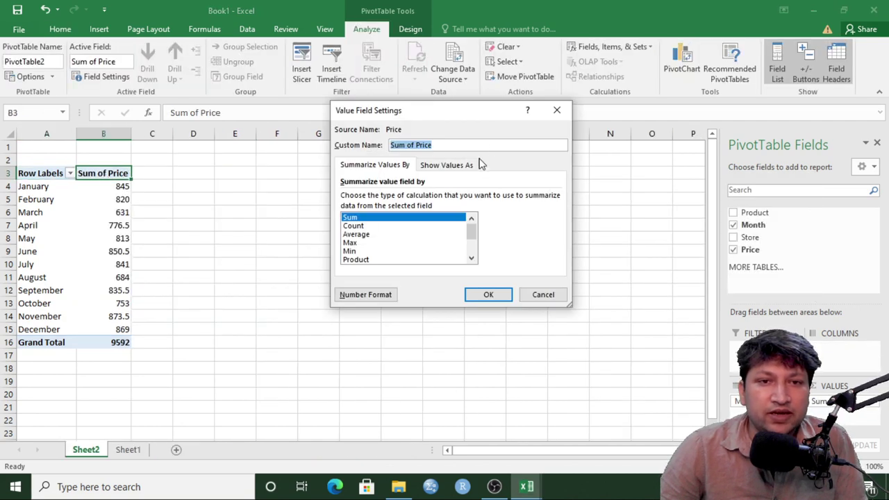
{"action": "type", "text": "RE"}
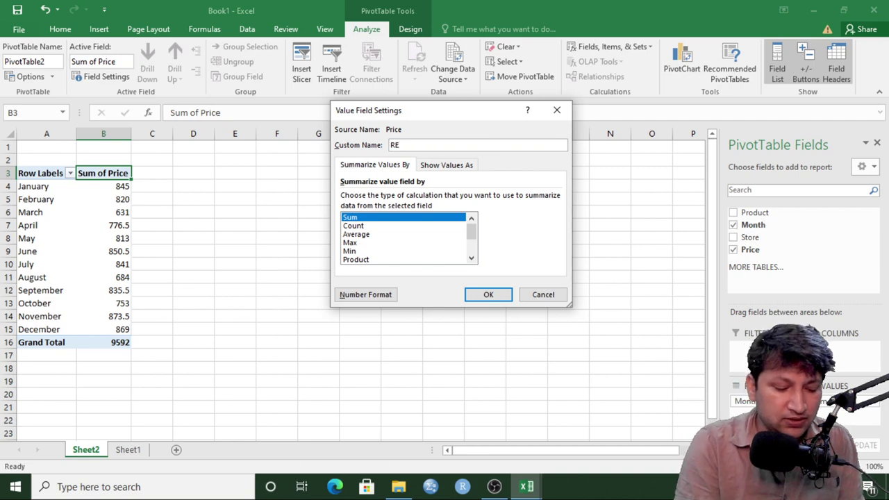
{"action": "type", "text": "venue"}
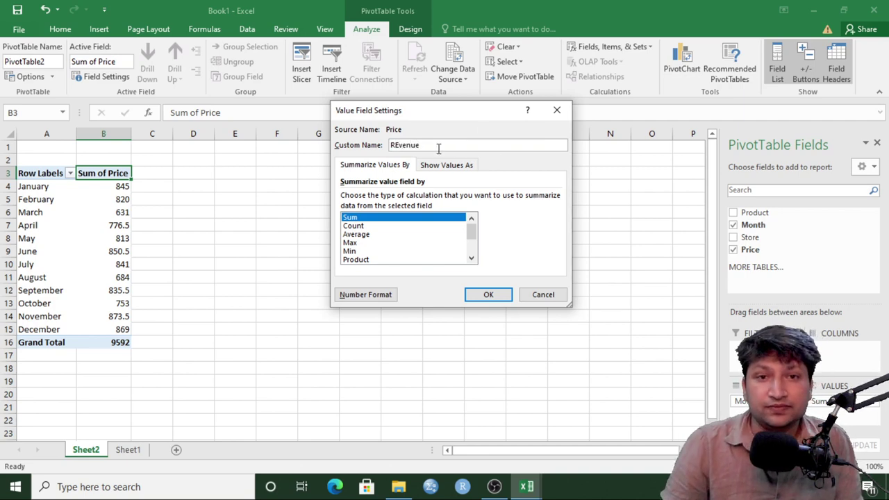
{"action": "key", "text": "BackSpace"}
{"action": "key", "text": "BackSpace"}
{"action": "key", "text": "BackSpace"}
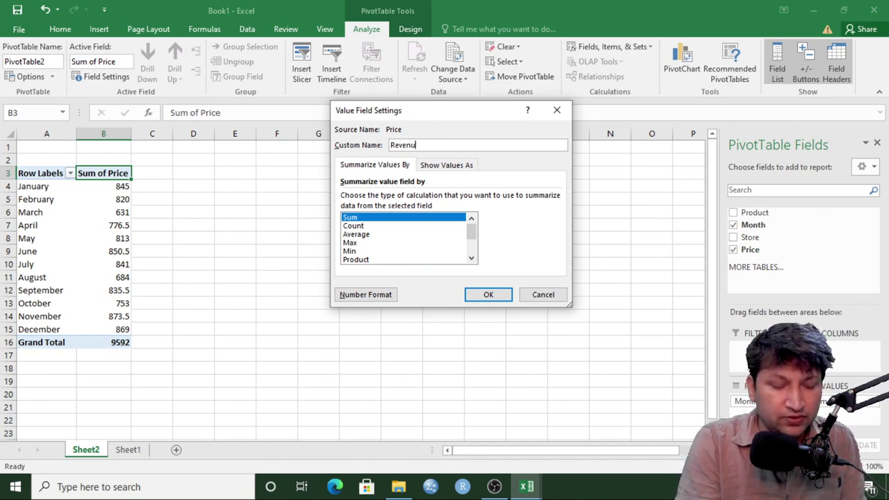
{"action": "type", "text": "e"}
{"action": "left_click", "coordinate": [488, 295]}
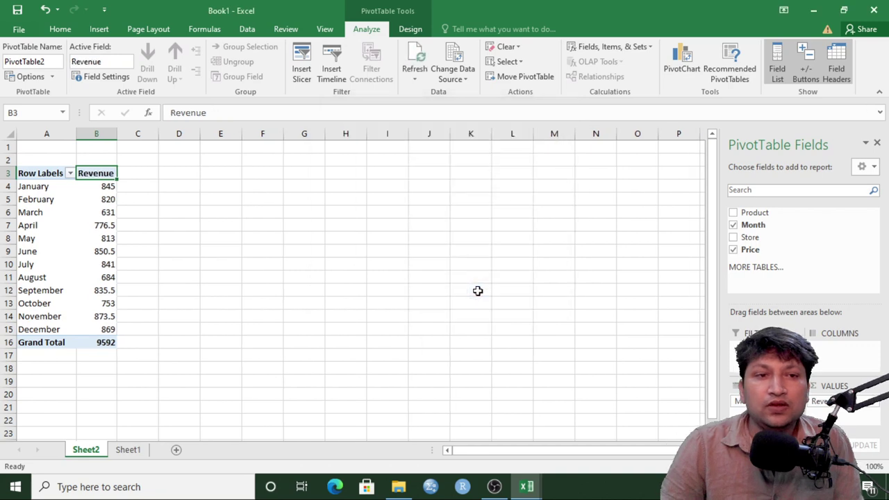
Step: Add Price a second time to the PivotTable values and show that new column as % of Column Total
{"action": "left_click", "coordinate": [98, 186]}
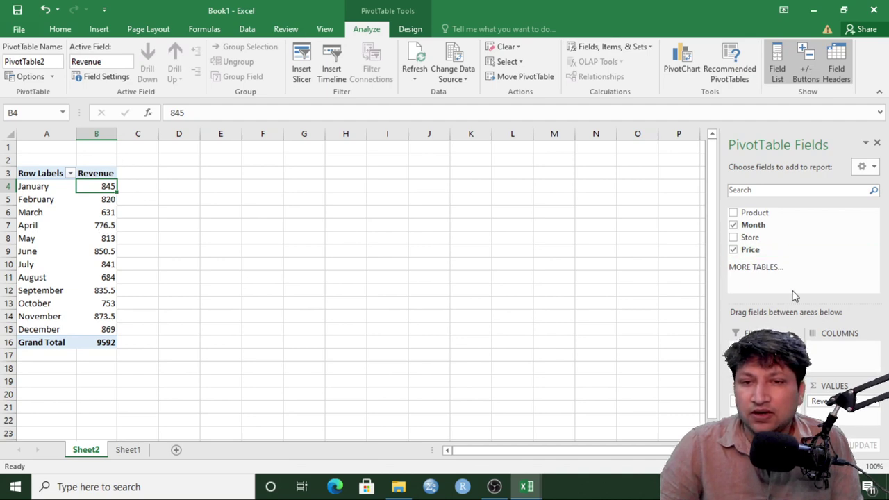
{"action": "left_click", "coordinate": [101, 210]}
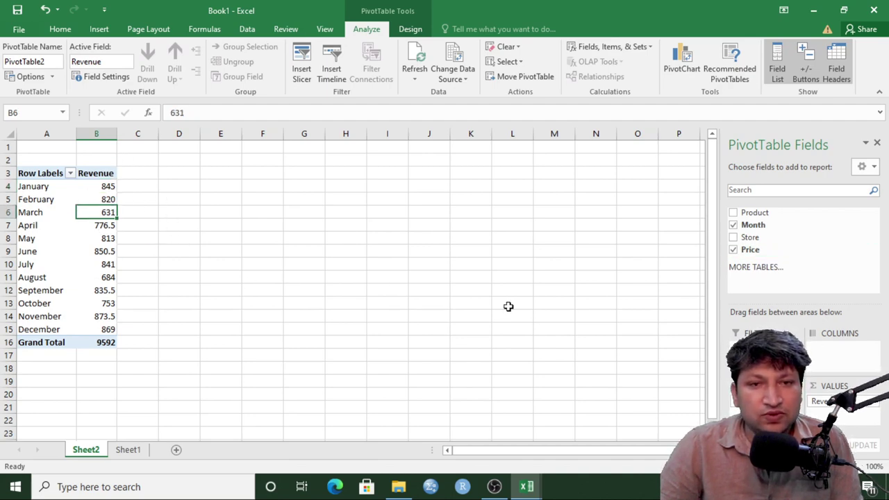
{"action": "left_click_drag", "start_coordinate": [763, 254], "coordinate": [840, 407]}
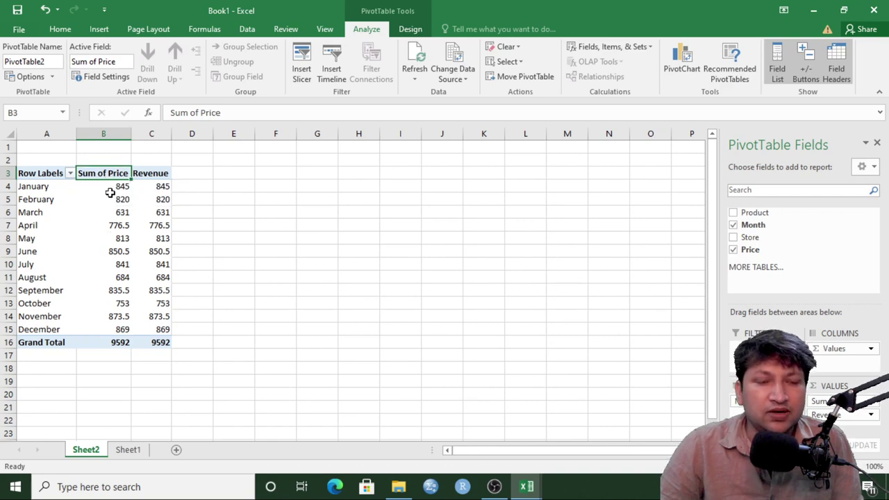
{"action": "mouse_move", "coordinate": [110, 193]}
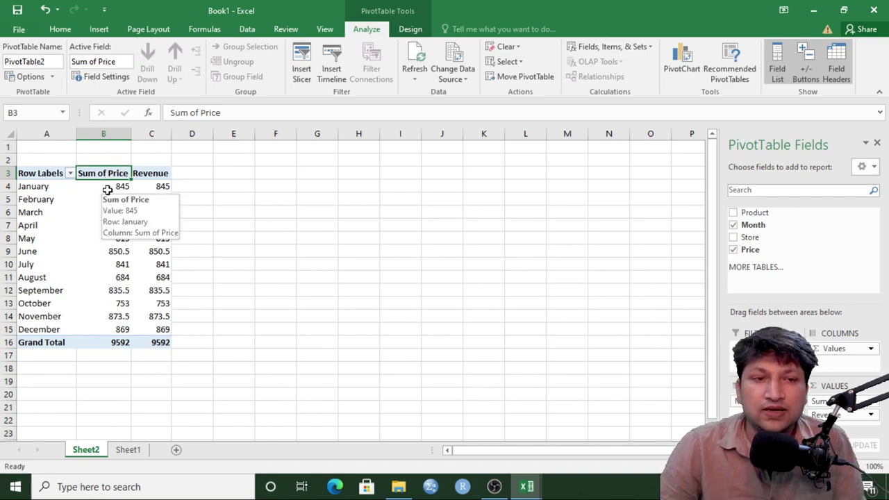
{"action": "right_click", "coordinate": [109, 188]}
{"action": "mouse_move", "coordinate": [115, 304]}
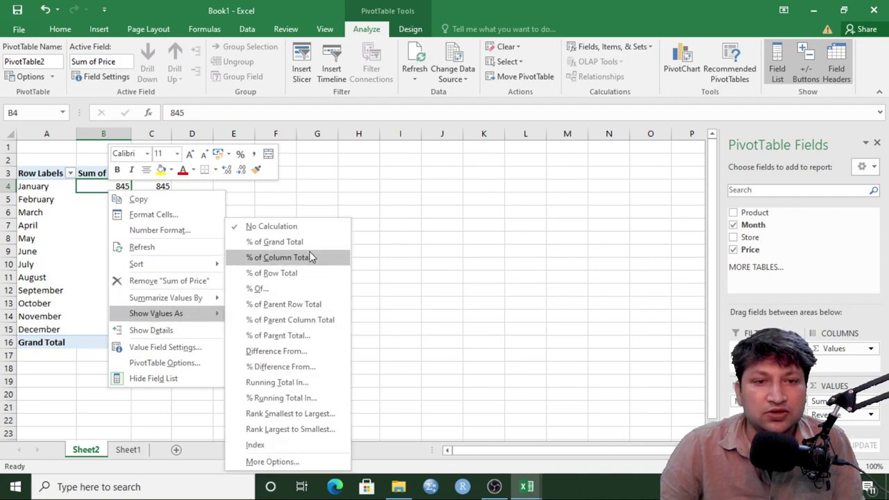
{"action": "left_click", "coordinate": [310, 257]}
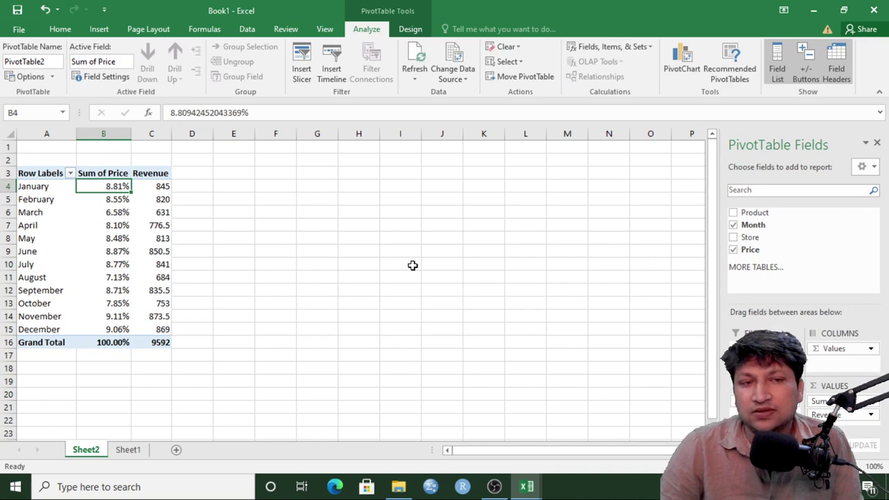
Step: Check the percentage column's heading in PARETO's month PivotTable and rename Book1's Sum of Price field to Percentage of Sales by Month
{"action": "key", "text": "alt+Tab"}
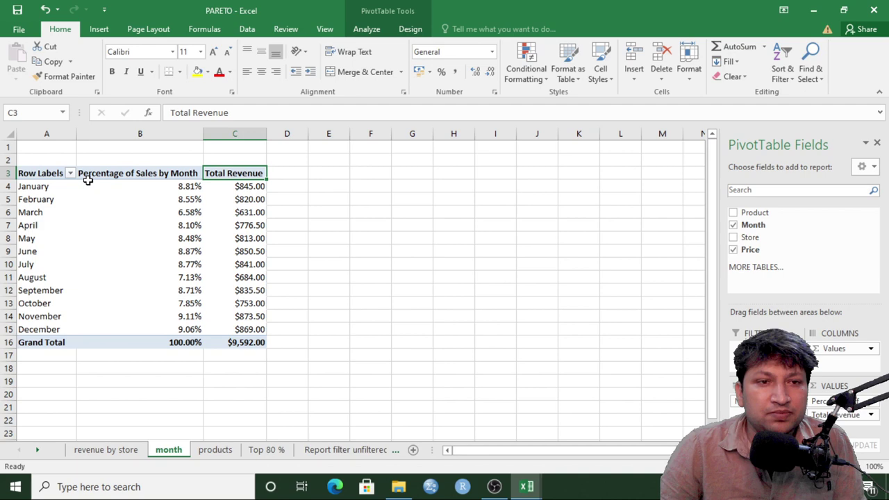
{"action": "double_click", "coordinate": [159, 173]}
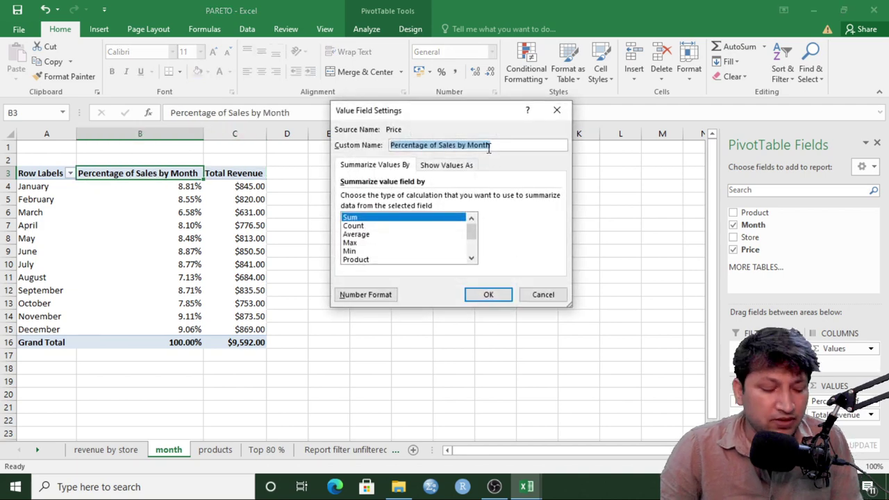
{"action": "left_click", "coordinate": [542, 294]}
{"action": "mouse_move", "coordinate": [527, 486]}
{"action": "left_click", "coordinate": [566, 426]}
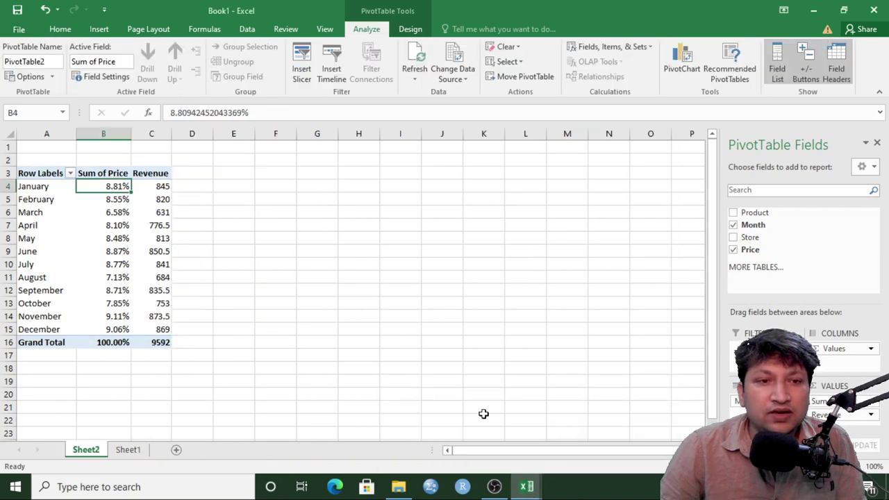
{"action": "double_click", "coordinate": [112, 174]}
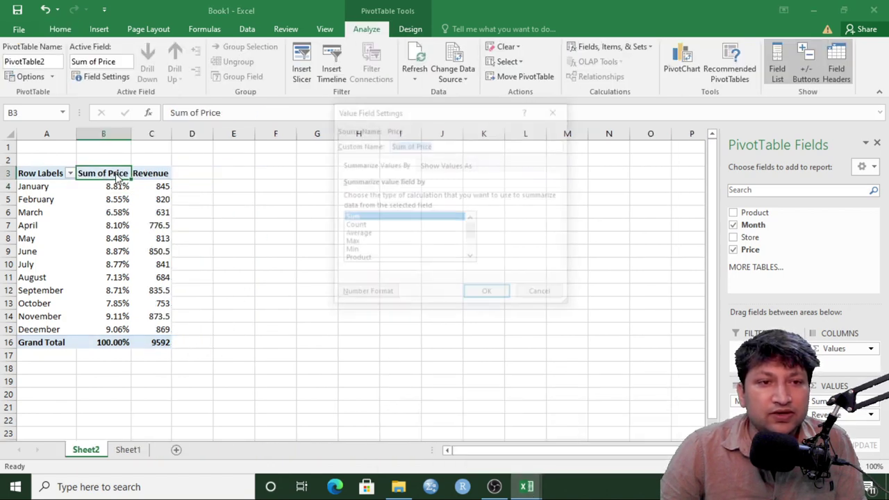
{"action": "type", "text": "Percentage of Sales by Month"}
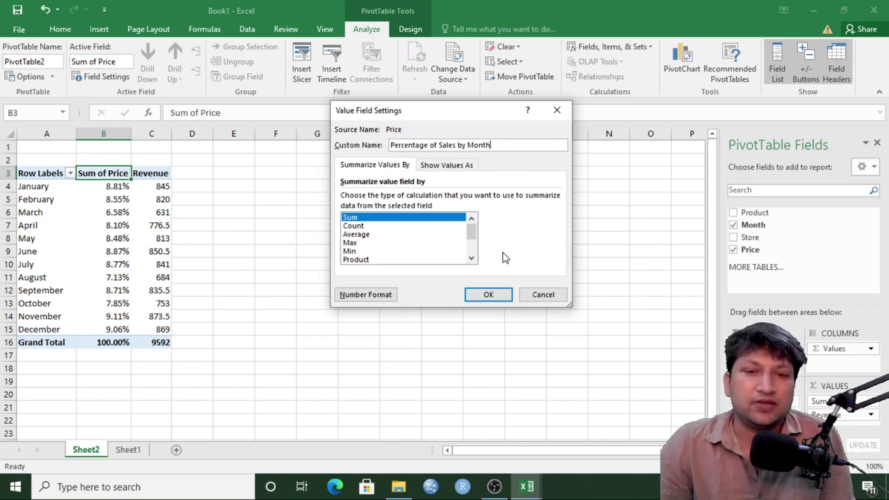
{"action": "left_click", "coordinate": [489, 295]}
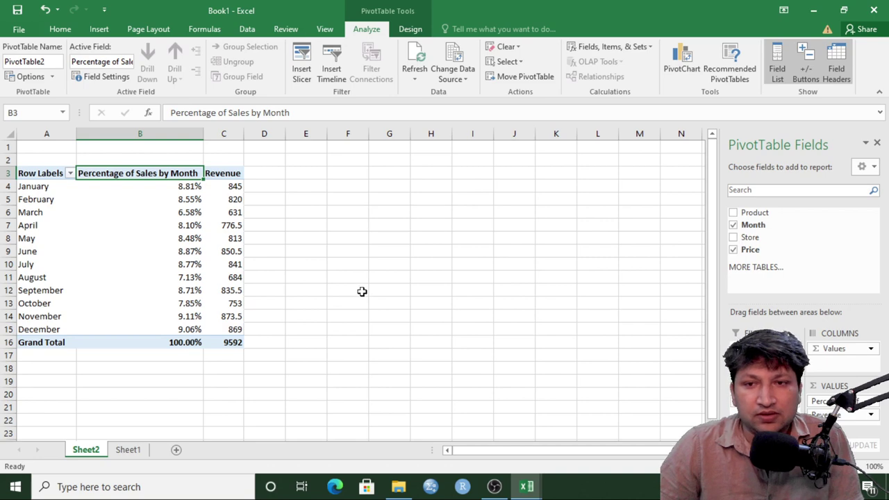
Step: Clear the Month and value fields from Book1's PivotTable and review the layout of the PivotTable on PARETO's products sheet
{"action": "left_click_drag", "start_coordinate": [764, 403], "coordinate": [838, 247]}
{"action": "left_click_drag", "start_coordinate": [836, 359], "coordinate": [806, 215]}
{"action": "key", "text": "alt+Tab"}
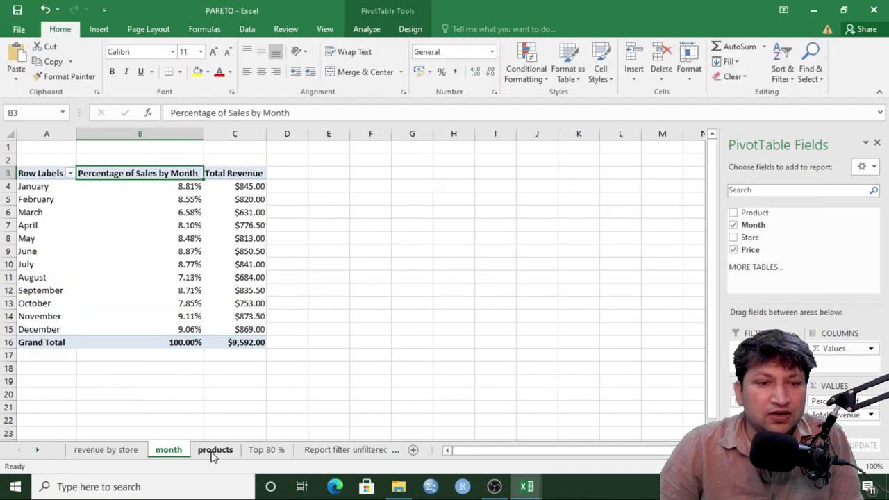
{"action": "left_click", "coordinate": [214, 452]}
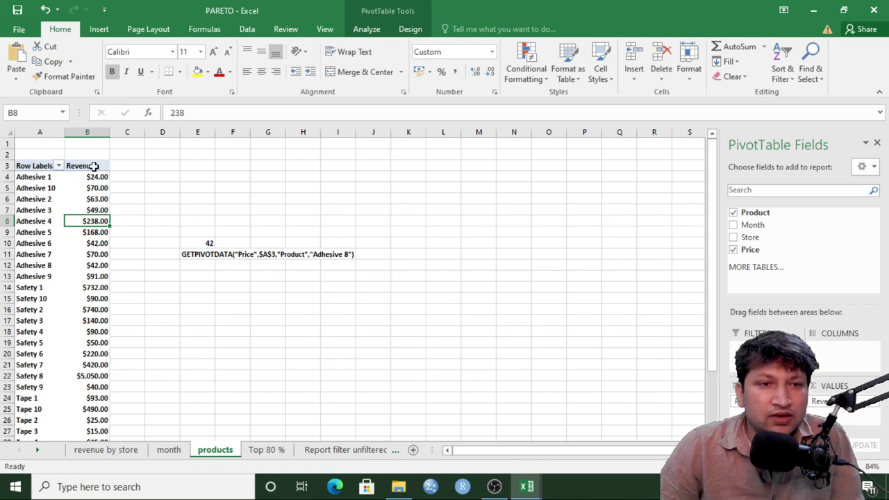
{"action": "left_click", "coordinate": [30, 167]}
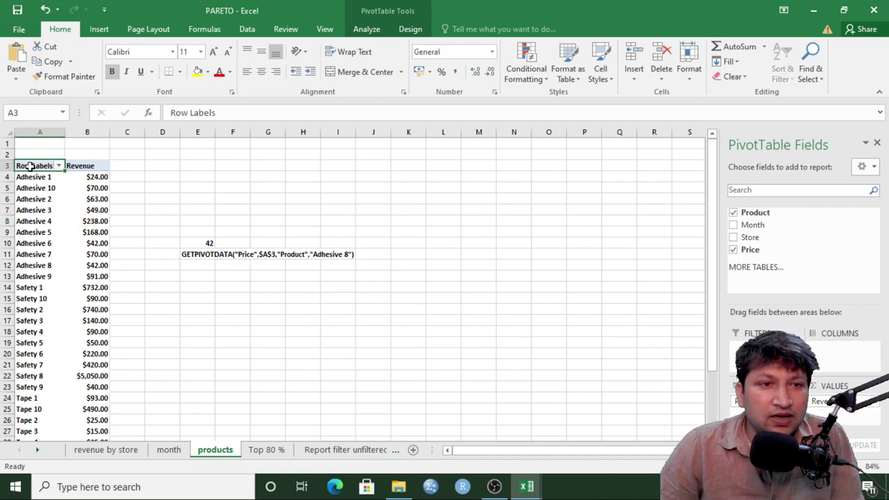
{"action": "left_click", "coordinate": [75, 169]}
{"action": "left_click_drag", "start_coordinate": [713, 163], "coordinate": [712, 223]}
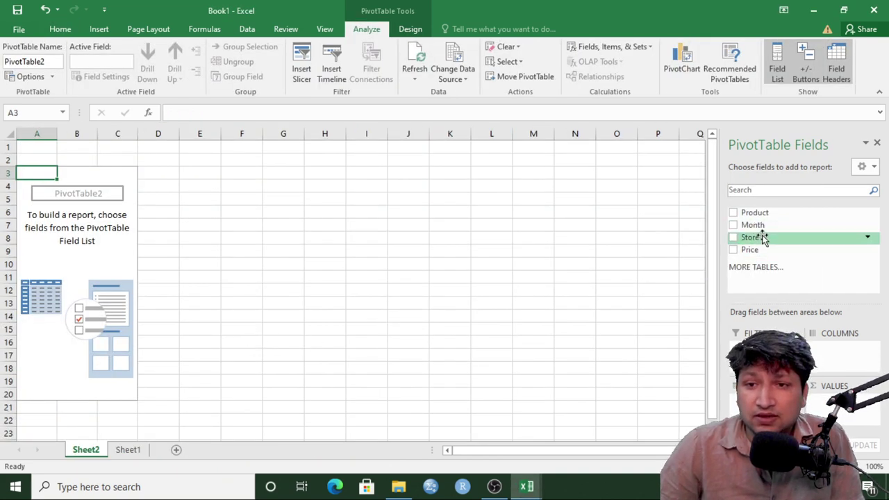
Step: Add Product as rows and the sum of Price as values to the empty PivotTable on Book1's Sheet2
{"action": "left_click_drag", "start_coordinate": [755, 213], "coordinate": [764, 413]}
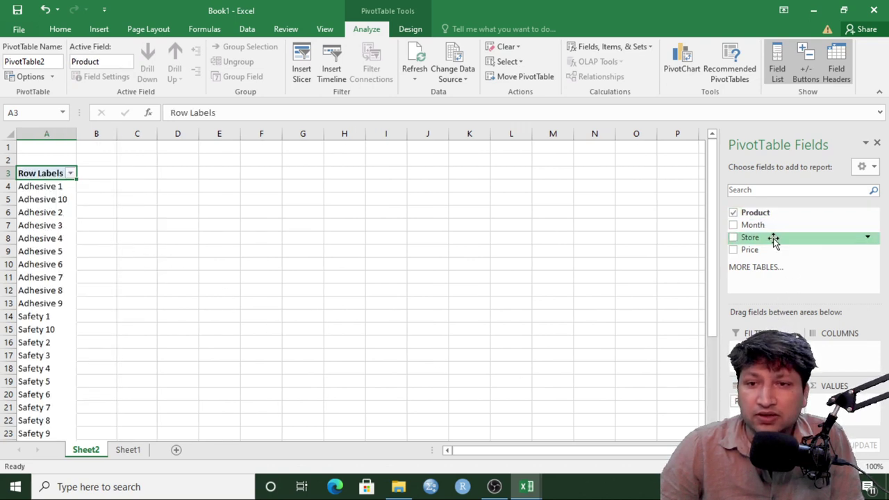
{"action": "left_click_drag", "start_coordinate": [762, 251], "coordinate": [849, 414]}
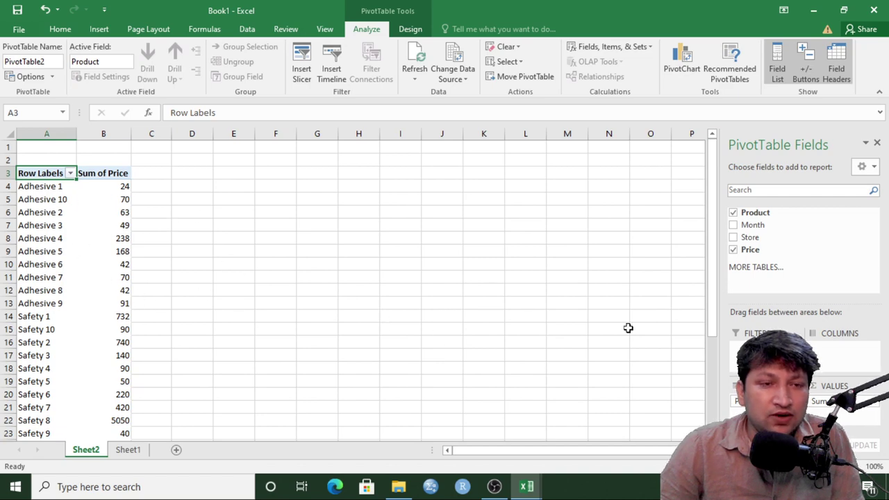
{"action": "left_click_drag", "start_coordinate": [714, 161], "coordinate": [714, 313]}
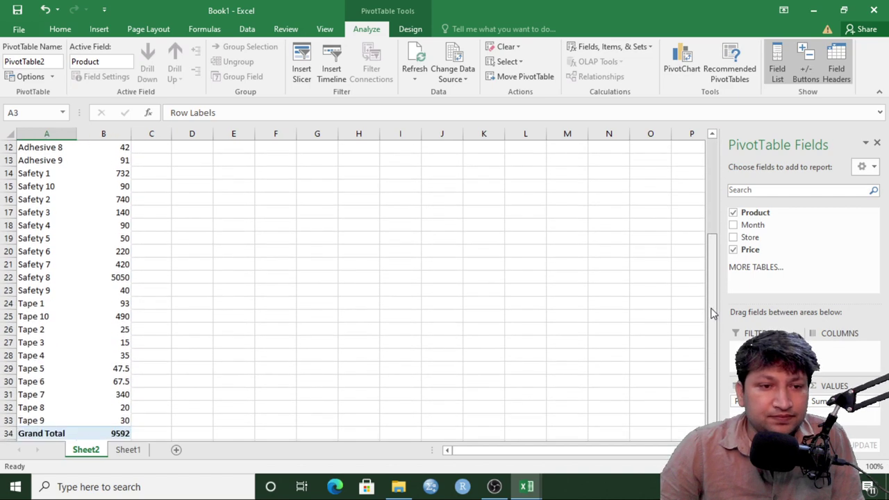
Step: Examine the Safety 2 row and its sum in the product PivotTable, and look at the source table on Sheet1
{"action": "left_click", "coordinate": [50, 200]}
{"action": "left_click", "coordinate": [113, 201]}
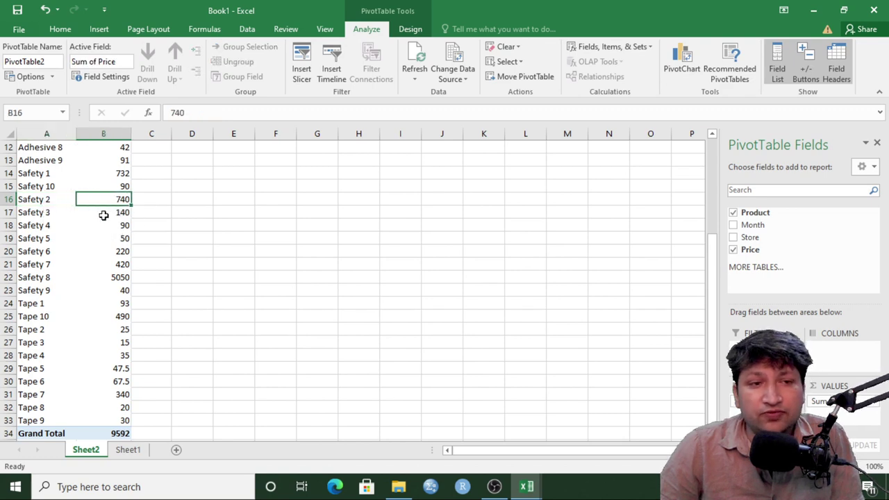
{"action": "left_click", "coordinate": [30, 198]}
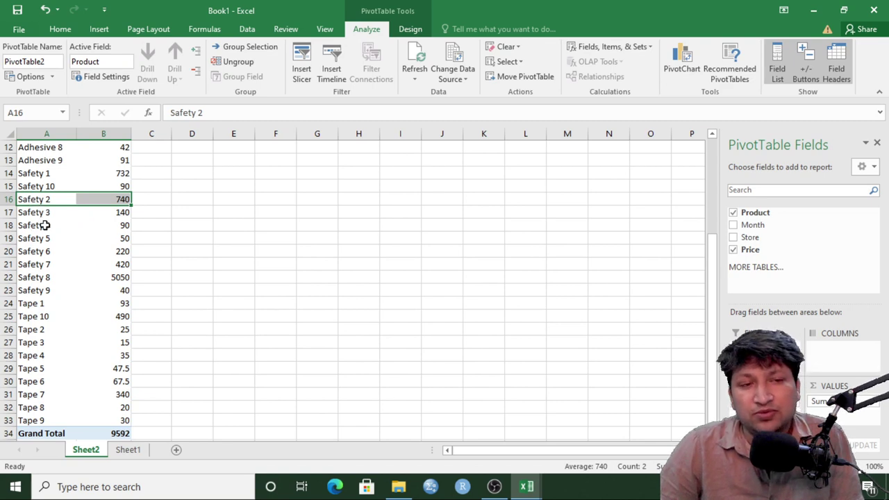
{"action": "left_click", "coordinate": [122, 199]}
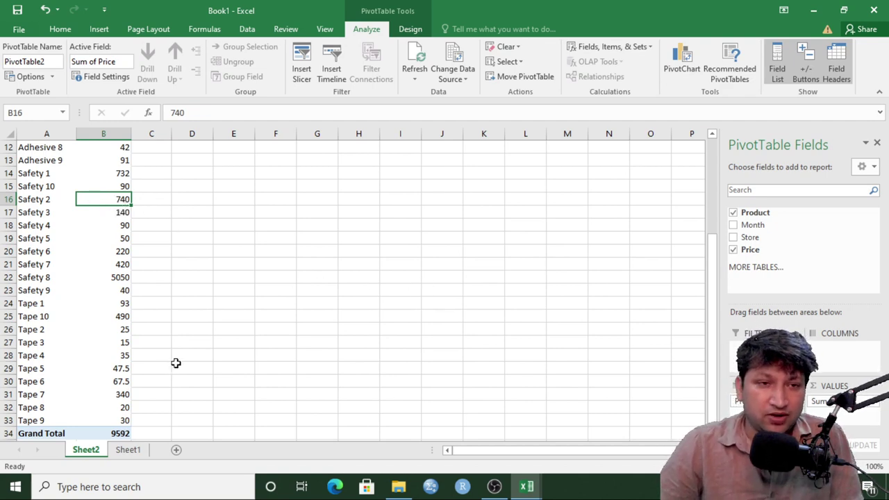
{"action": "left_click", "coordinate": [123, 450]}
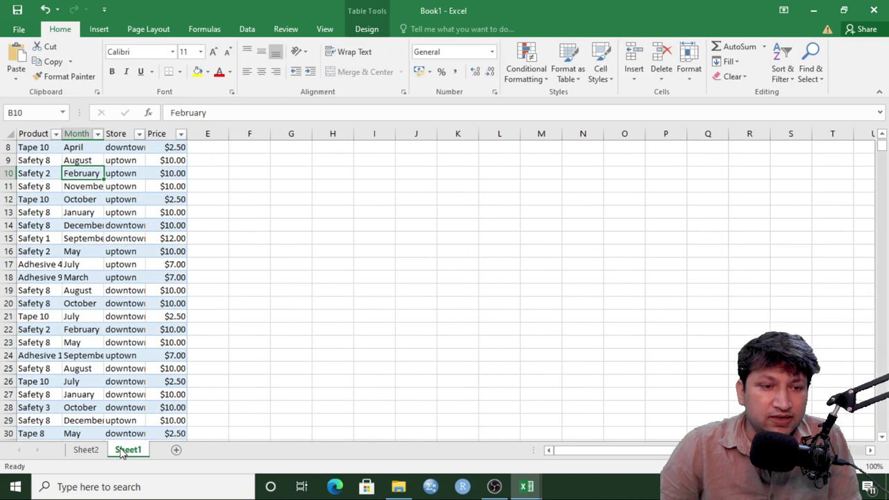
{"action": "left_click", "coordinate": [86, 451]}
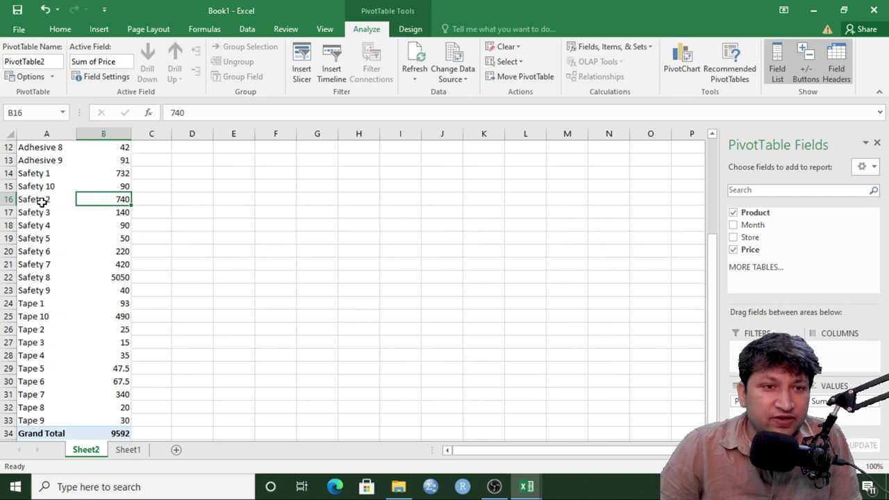
{"action": "left_click", "coordinate": [43, 200]}
Step: Filter the Sheet1 table's Product column to Safety 2 only and select the Price column to check the product's total
{"action": "left_click", "coordinate": [125, 451]}
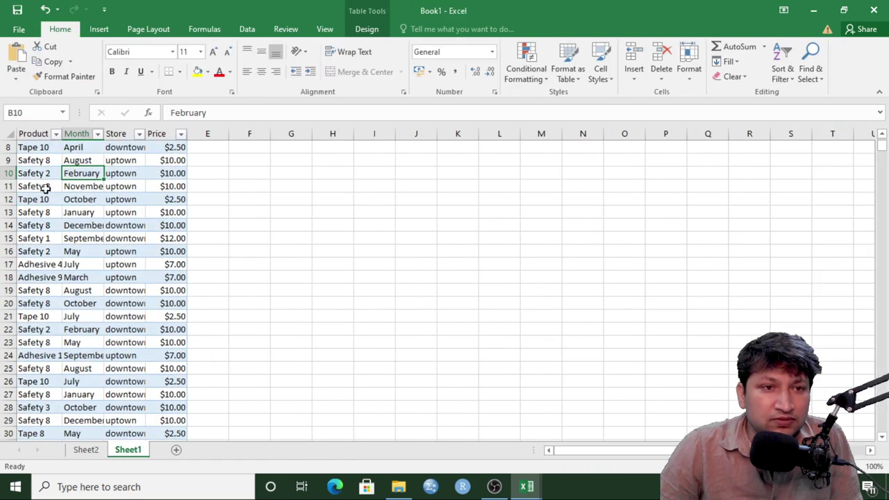
{"action": "left_click", "coordinate": [56, 133]}
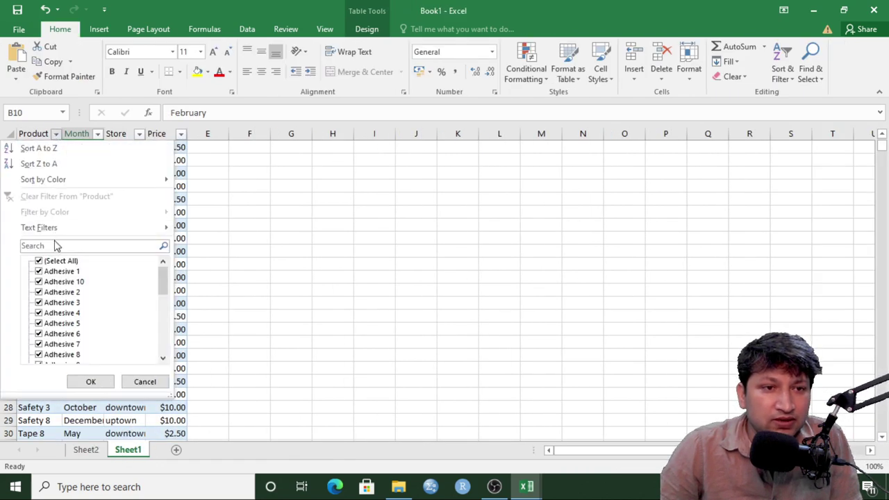
{"action": "left_click", "coordinate": [39, 261]}
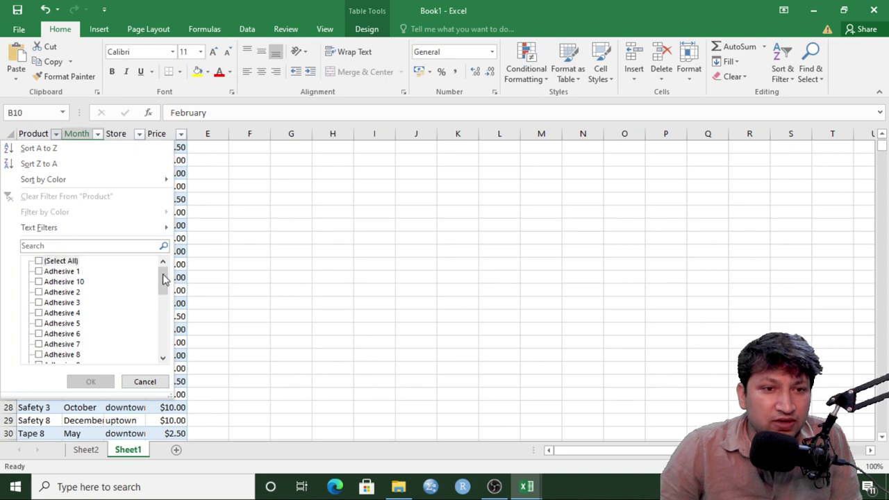
{"action": "left_click_drag", "start_coordinate": [164, 278], "coordinate": [162, 301]}
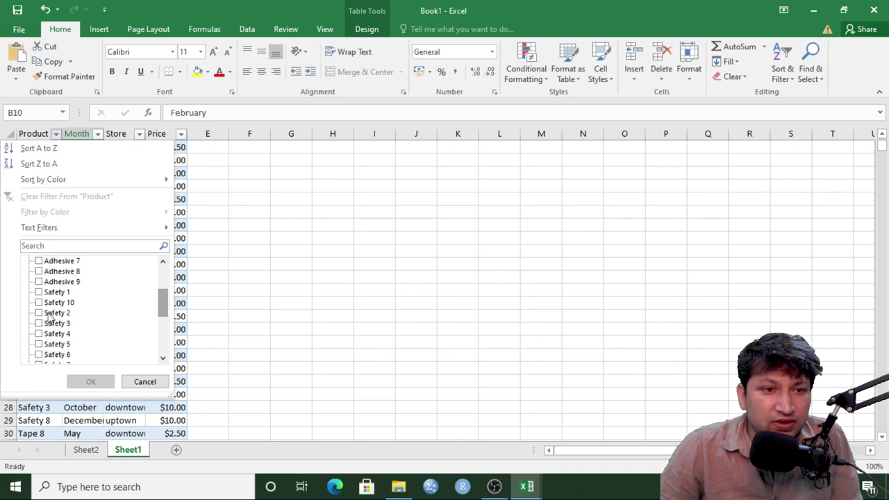
{"action": "left_click", "coordinate": [39, 313]}
{"action": "left_click", "coordinate": [89, 381]}
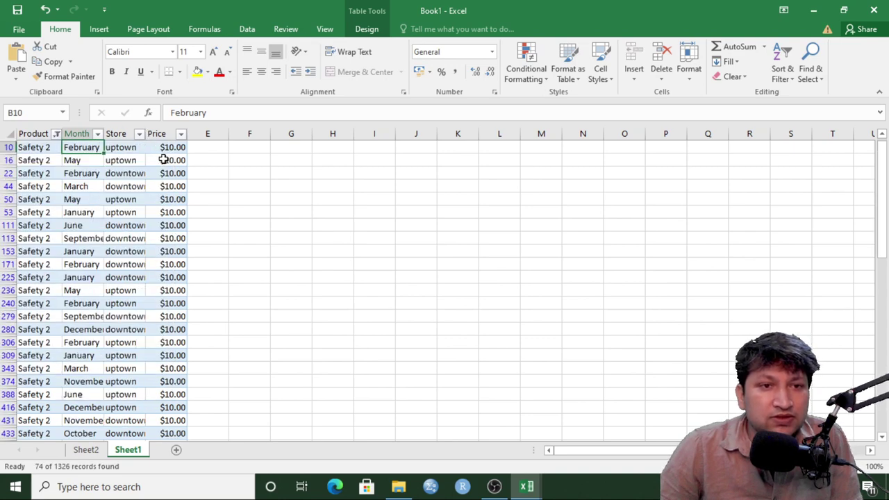
{"action": "left_click", "coordinate": [175, 149]}
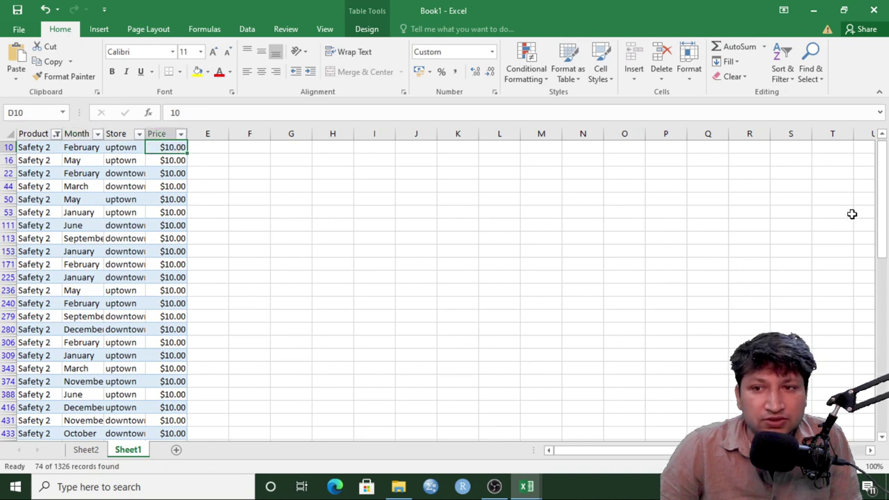
{"action": "left_click_drag", "start_coordinate": [882, 174], "coordinate": [880, 137]}
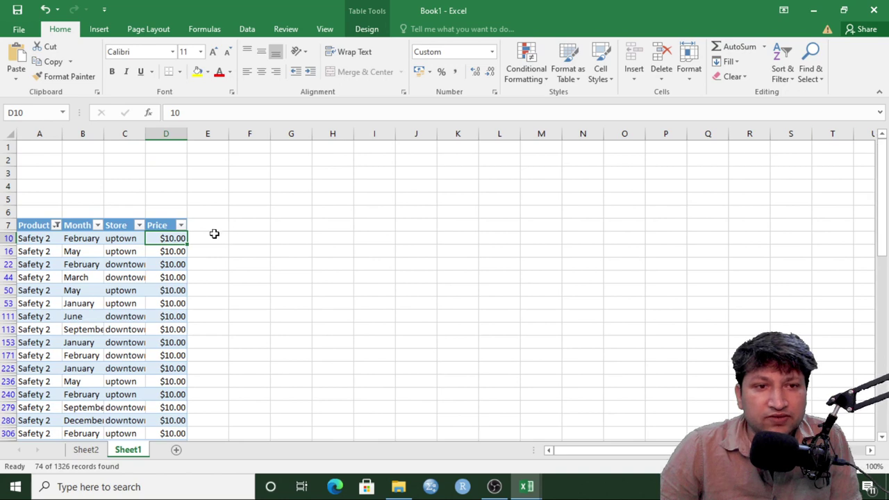
{"action": "left_click", "coordinate": [167, 219]}
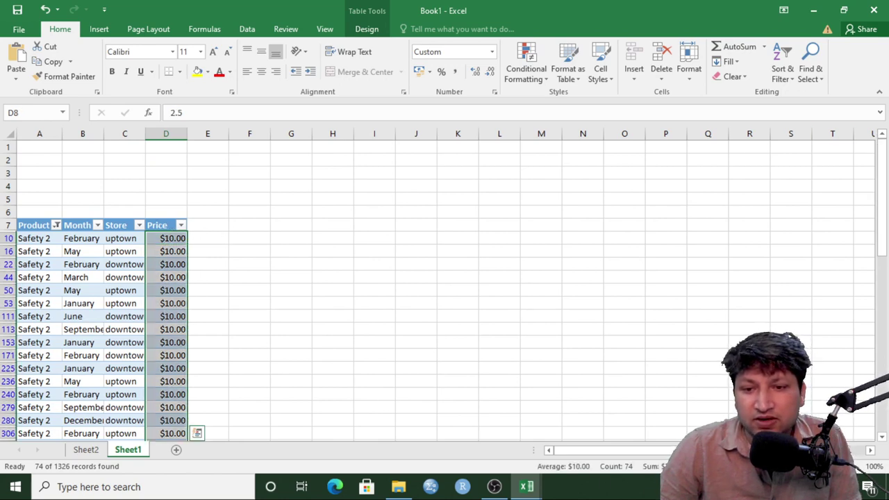
Step: Compare the Safety 2 total with the PivotTable on Sheet2, and inspect the Adhesive 1 row and its sum
{"action": "left_click", "coordinate": [86, 450]}
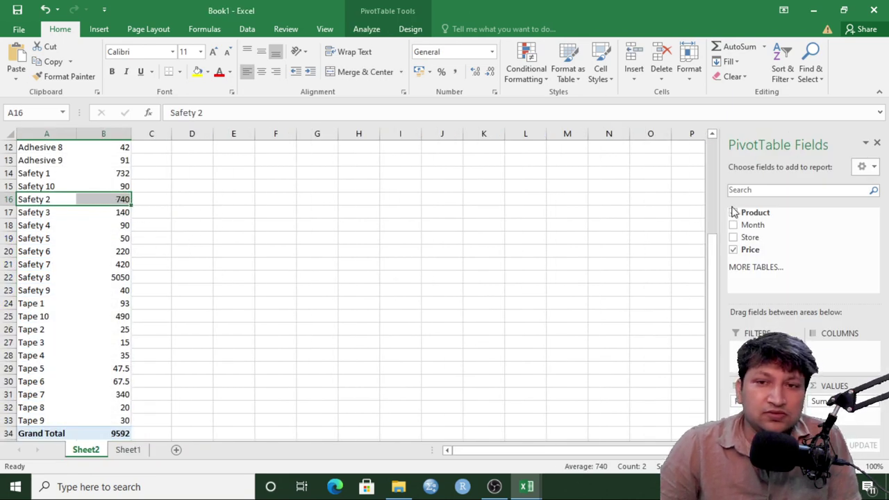
{"action": "left_click_drag", "start_coordinate": [715, 252], "coordinate": [714, 146]}
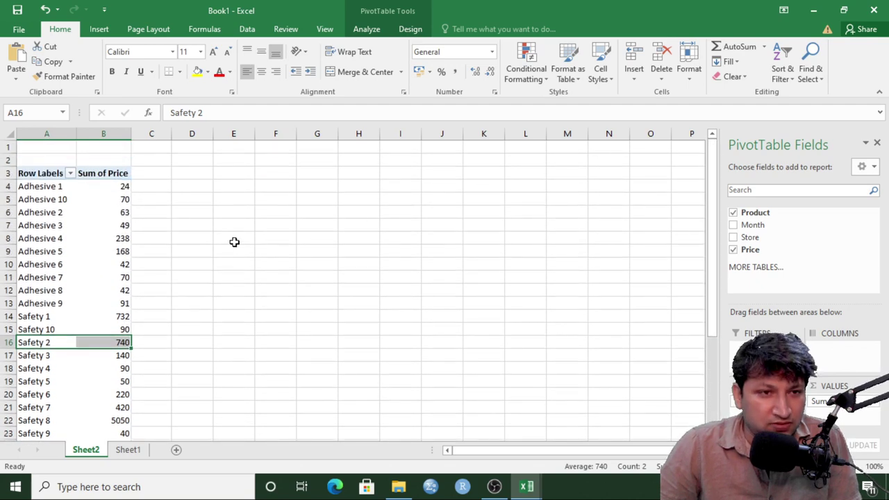
{"action": "left_click", "coordinate": [43, 186]}
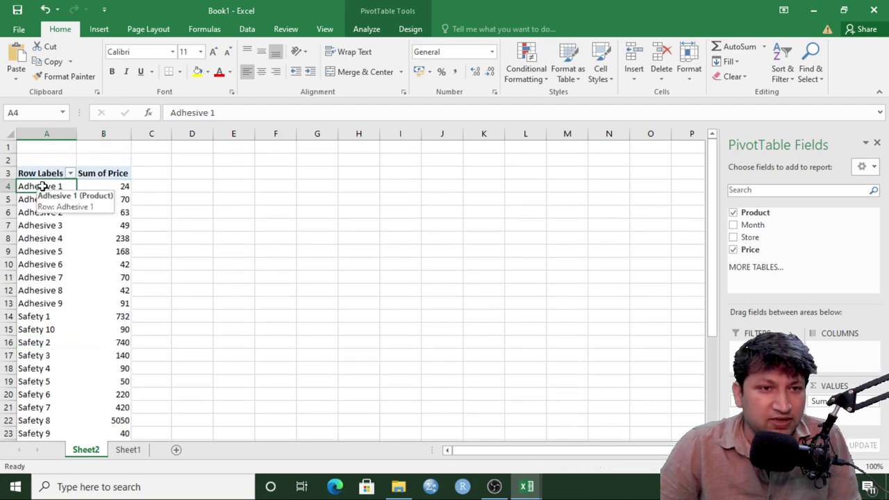
{"action": "left_click", "coordinate": [123, 187]}
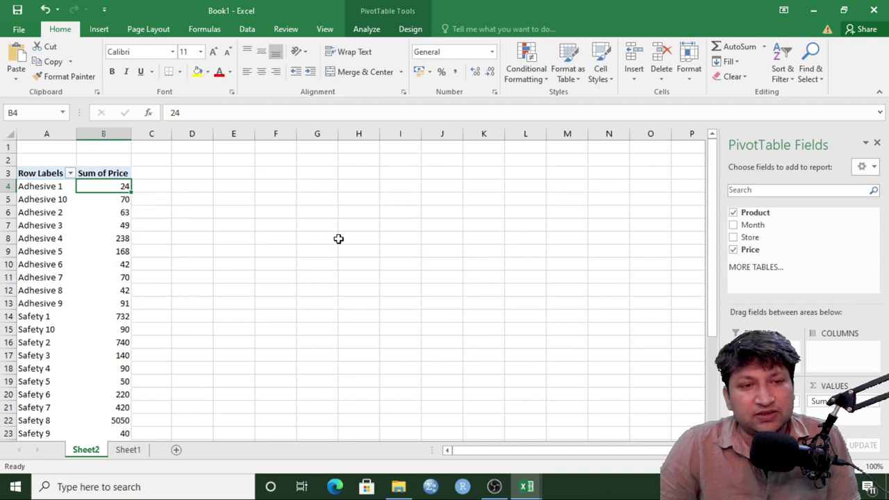
Step: Change the Product filter of the Sheet1 table to show only Adhesive 1 in place of Safety 2
{"action": "left_click", "coordinate": [130, 451]}
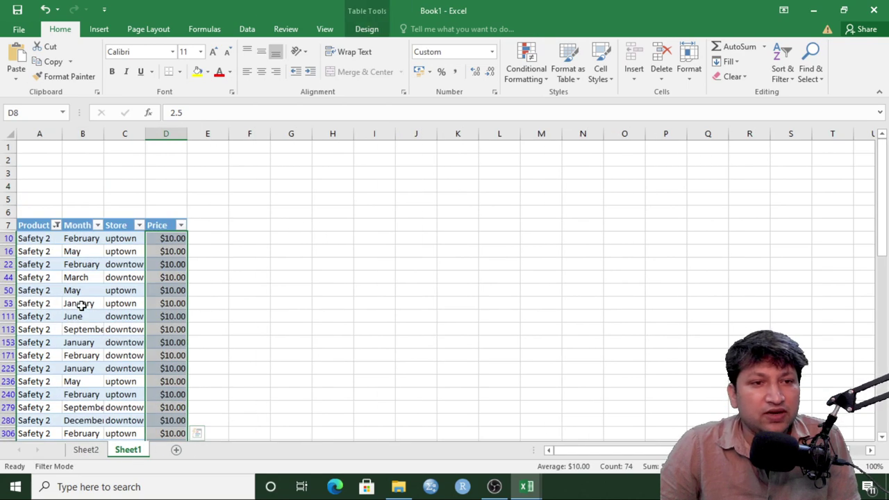
{"action": "left_click", "coordinate": [56, 225]}
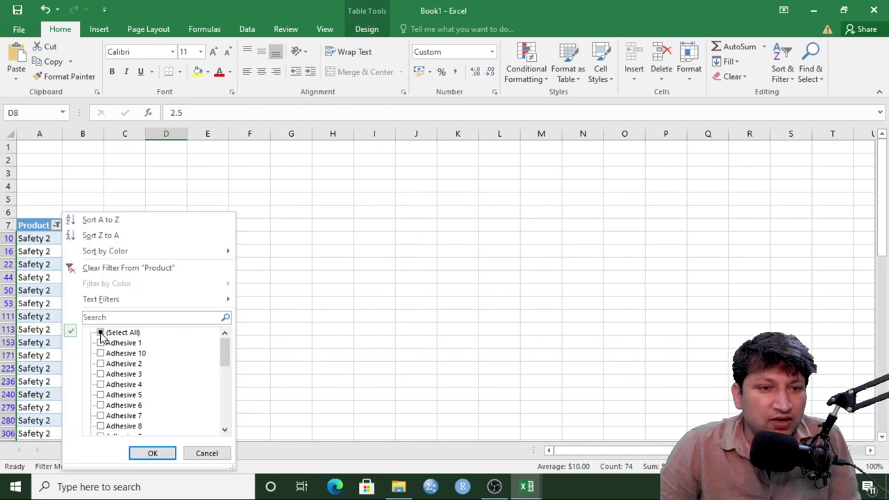
{"action": "left_click", "coordinate": [101, 343]}
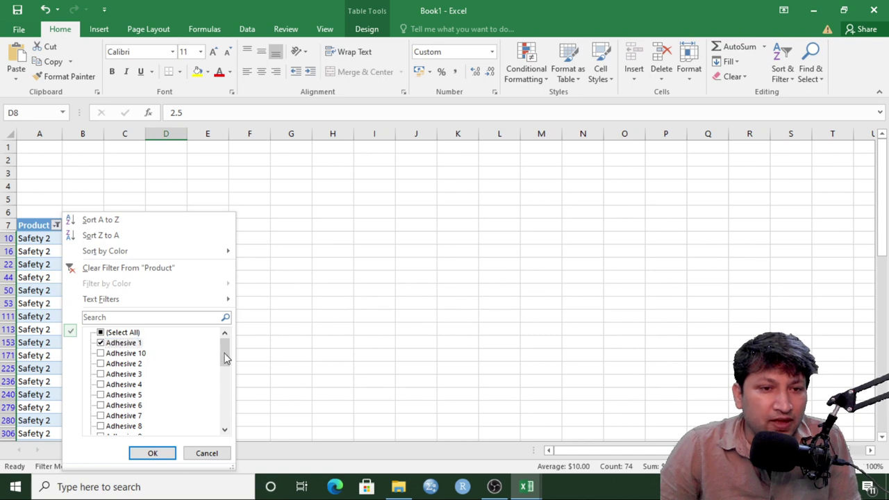
{"action": "left_click_drag", "start_coordinate": [225, 357], "coordinate": [230, 387]}
{"action": "left_click", "coordinate": [101, 363]}
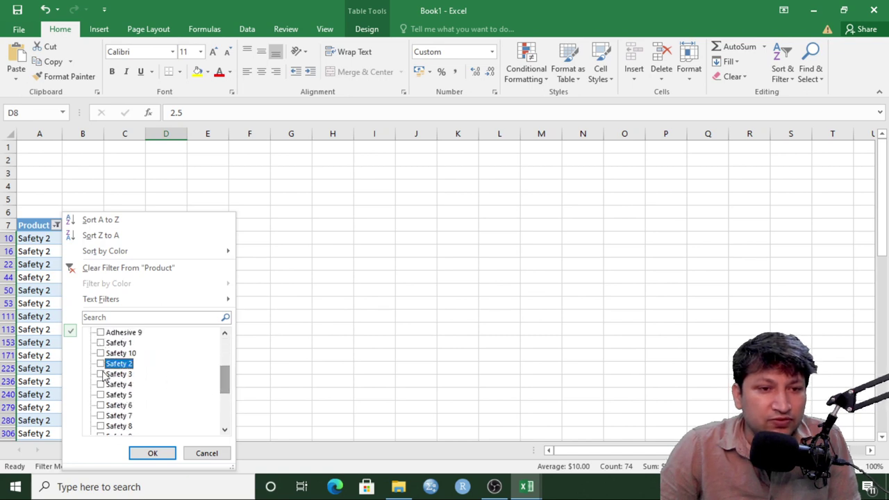
{"action": "left_click", "coordinate": [152, 453]}
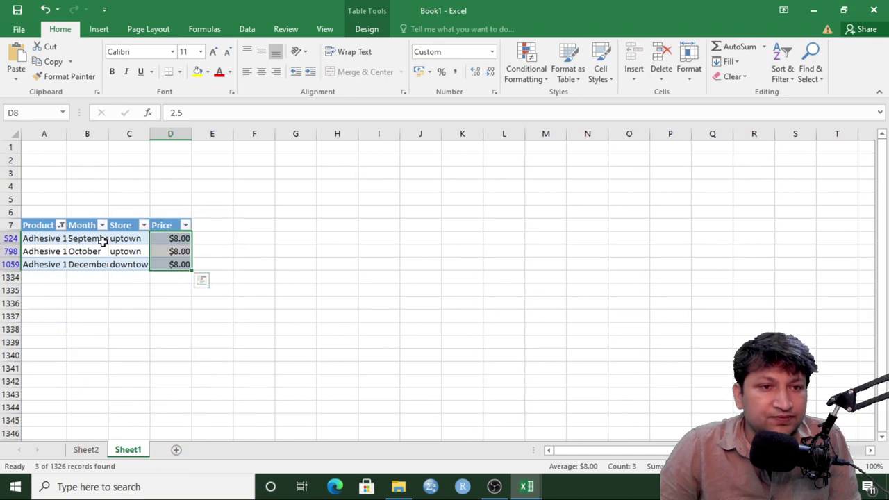
Step: Inspect the Price, Store and Month values of the filtered Adhesive 1 rows on Sheet1
{"action": "left_click", "coordinate": [172, 240]}
{"action": "left_click_drag", "start_coordinate": [173, 250], "coordinate": [173, 261]}
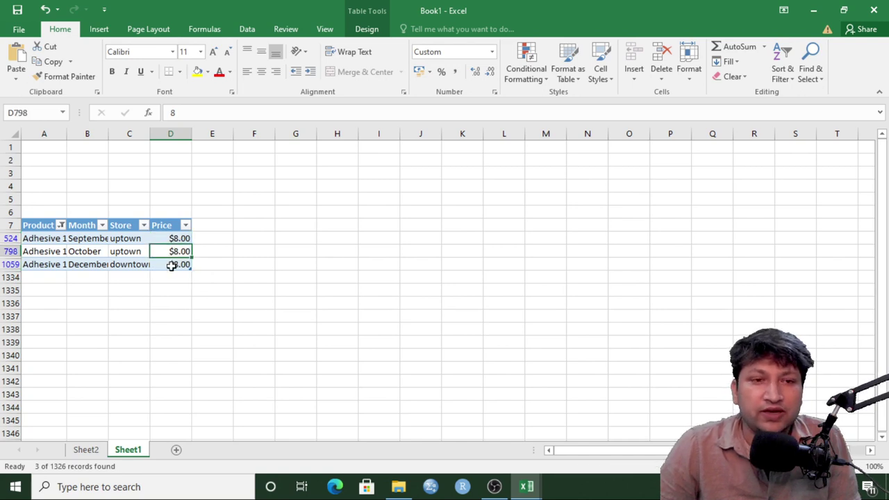
{"action": "left_click", "coordinate": [119, 239]}
{"action": "left_click", "coordinate": [119, 252]}
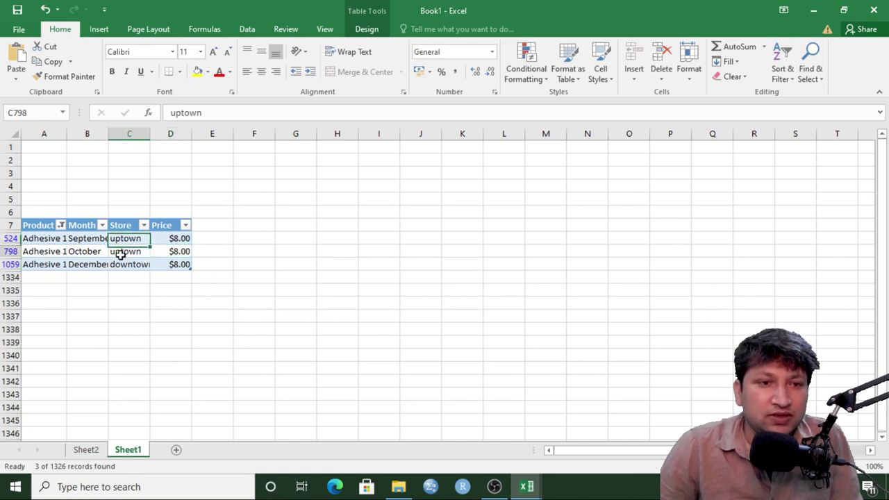
{"action": "left_click", "coordinate": [120, 265]}
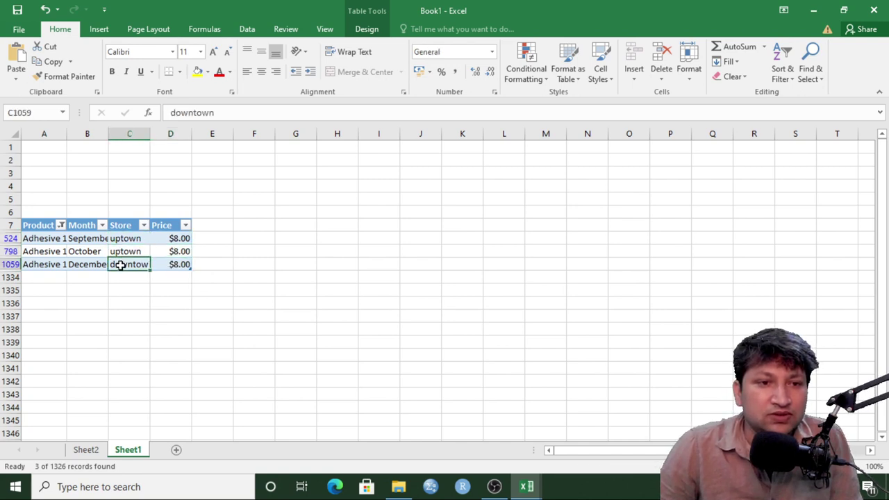
{"action": "left_click", "coordinate": [86, 239]}
{"action": "left_click", "coordinate": [87, 252]}
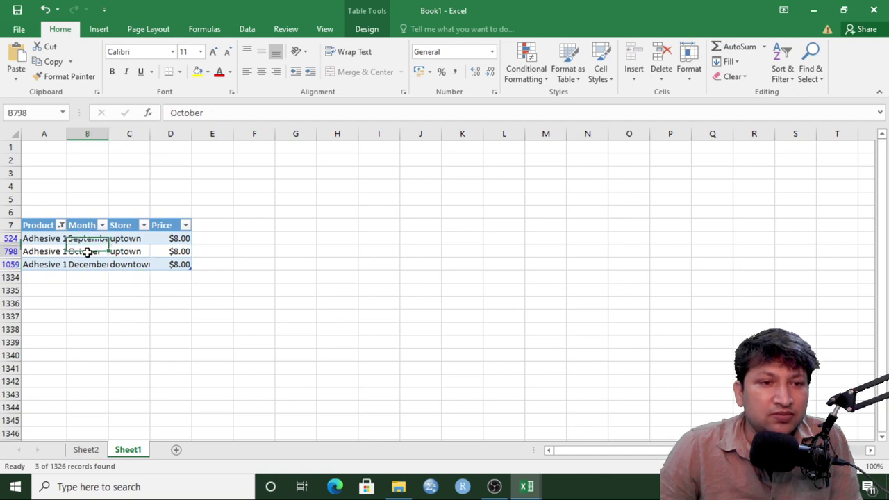
{"action": "left_click", "coordinate": [89, 265]}
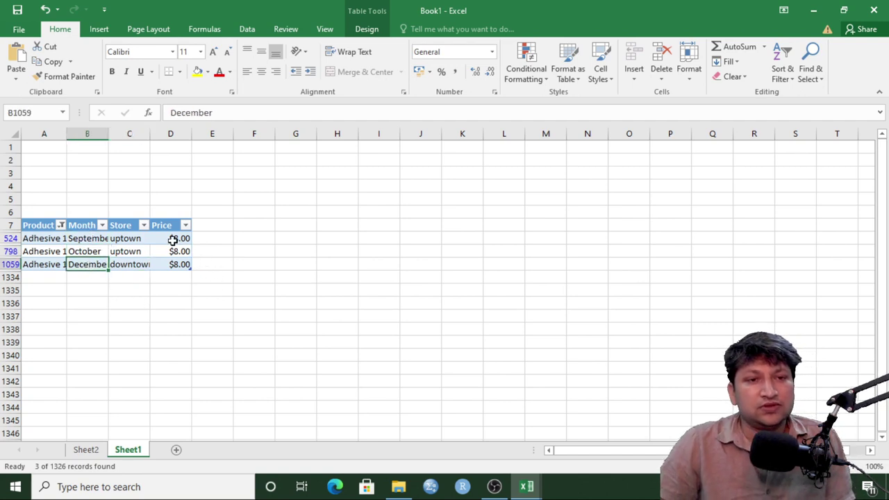
Step: Select the filtered Adhesive 1 prices to get their sum, and compare it with the product PivotTable on Sheet2
{"action": "left_click_drag", "start_coordinate": [174, 239], "coordinate": [173, 264]}
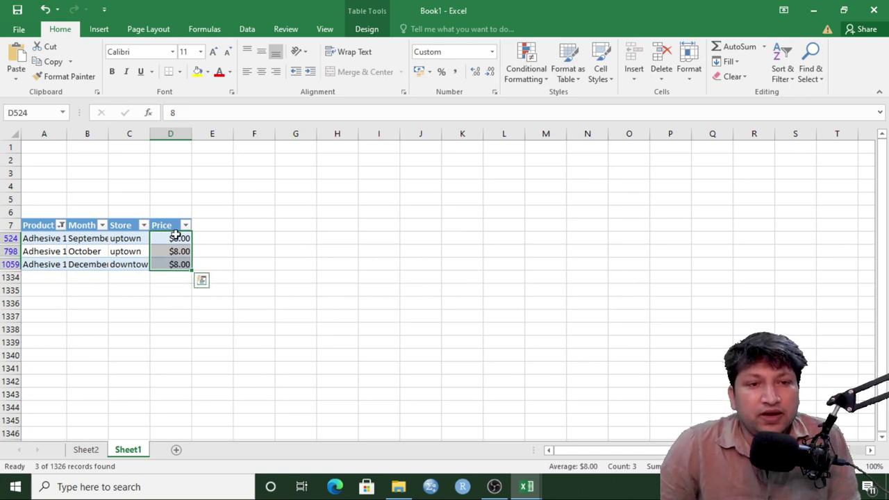
{"action": "left_click", "coordinate": [86, 451]}
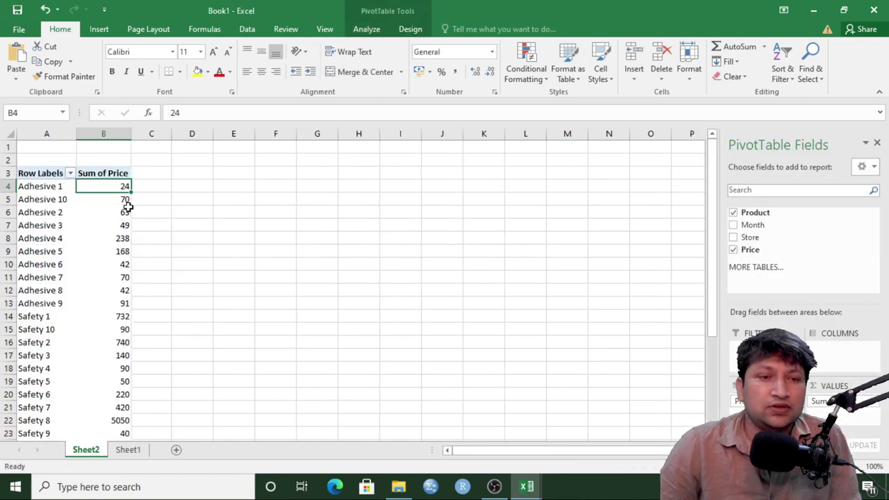
{"action": "left_click", "coordinate": [106, 212]}
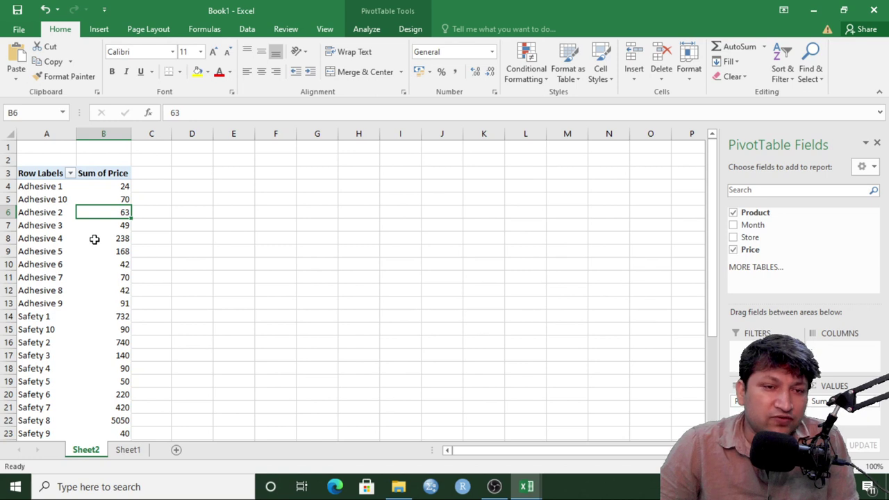
Step: Try to format the PivotTable's sums as Currency with the ₹ symbol and 2 decimal places by formatting only the Sum of Price header cell
{"action": "right_click", "coordinate": [103, 239]}
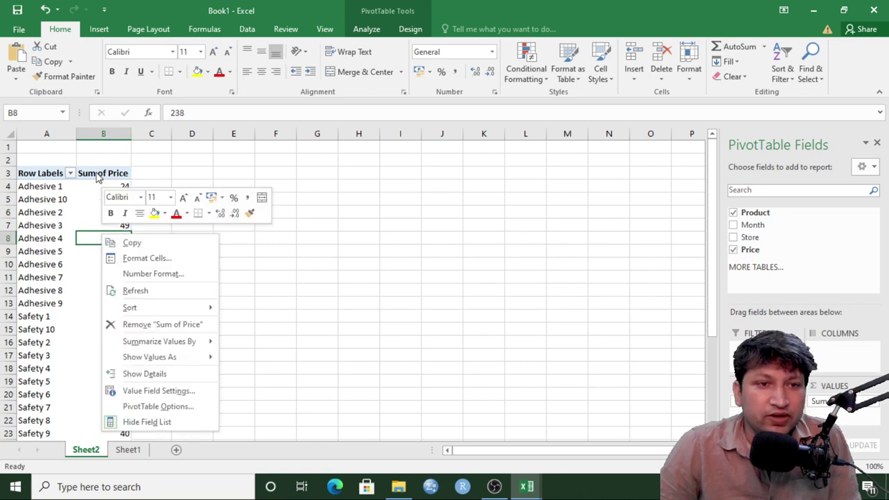
{"action": "key", "text": "Escape"}
{"action": "left_click", "coordinate": [104, 174]}
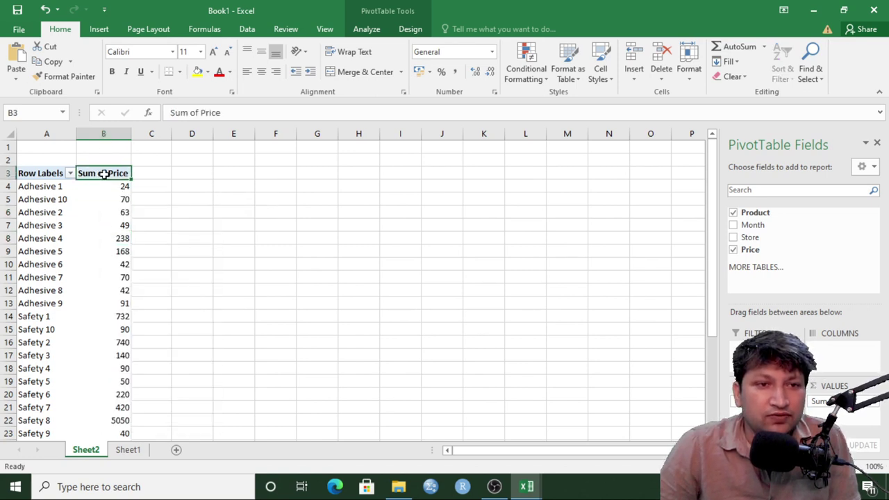
{"action": "right_click", "coordinate": [105, 176]}
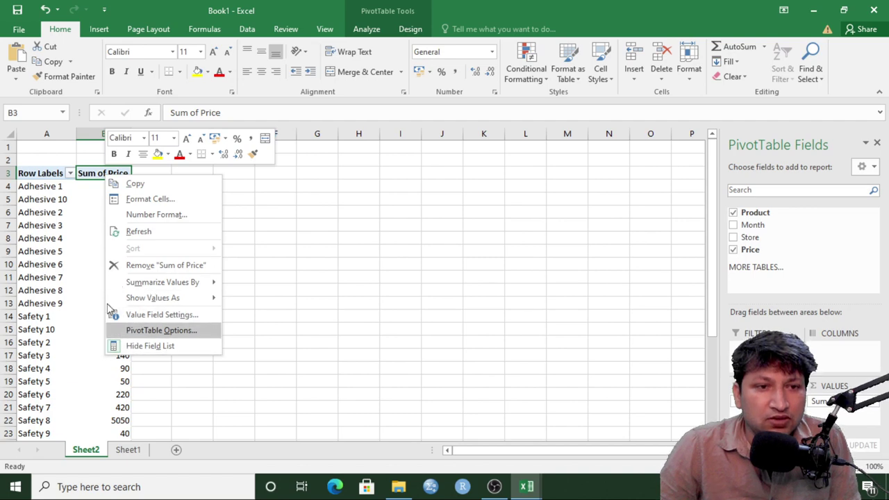
{"action": "left_click", "coordinate": [170, 200]}
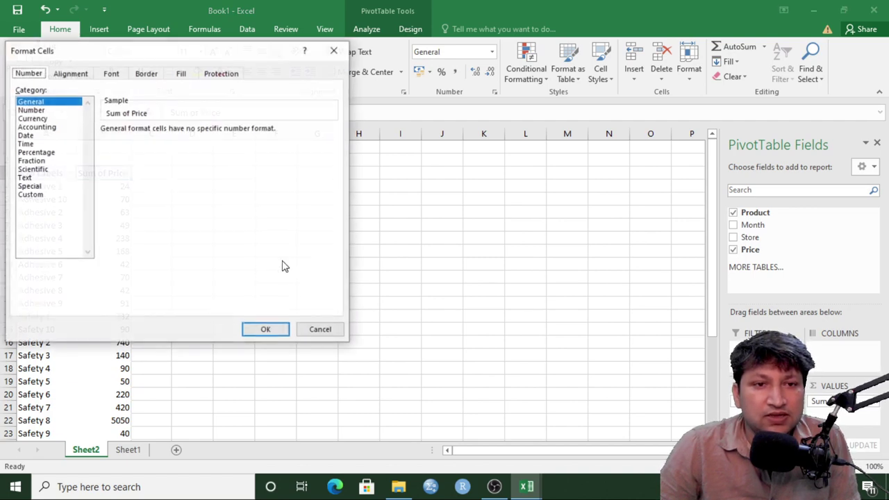
{"action": "left_click", "coordinate": [36, 119]}
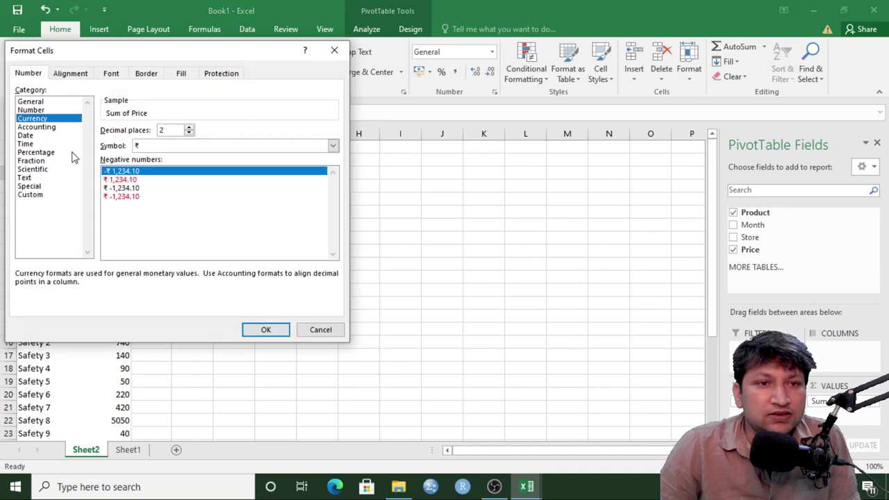
{"action": "left_click", "coordinate": [333, 146]}
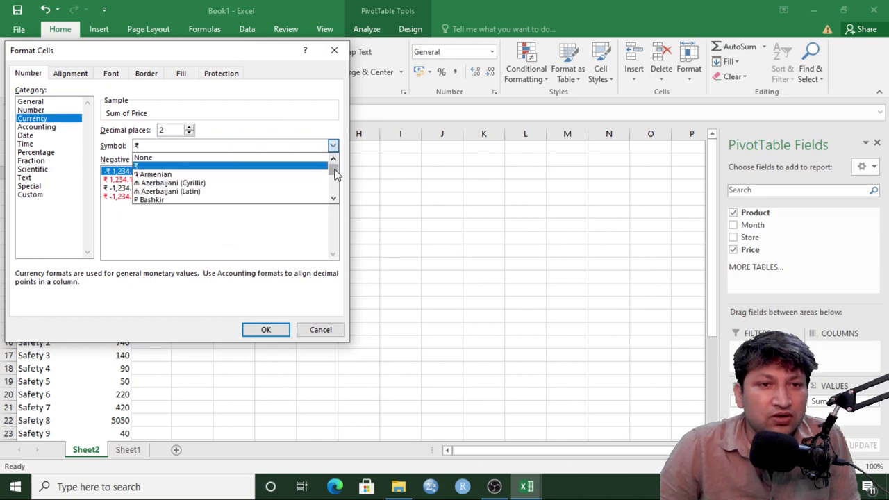
{"action": "scroll", "coordinate": [335, 173], "scroll_direction": "down", "scroll_amount": 15}
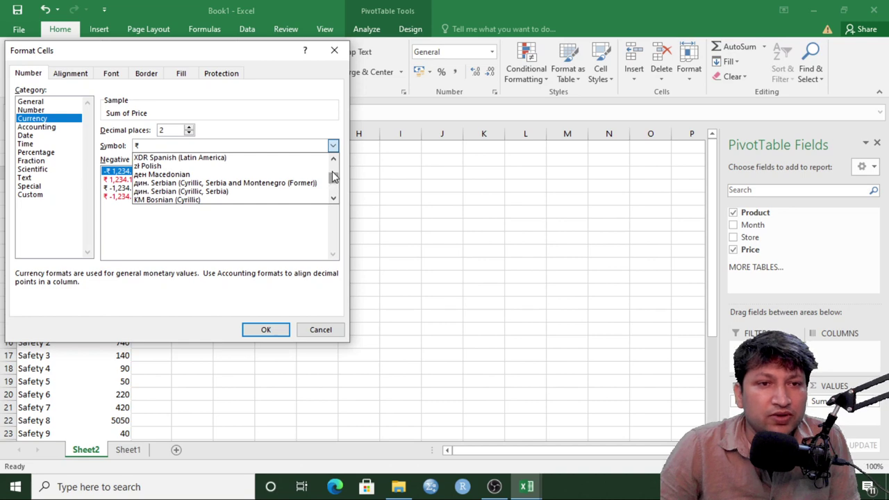
{"action": "left_click", "coordinate": [269, 330]}
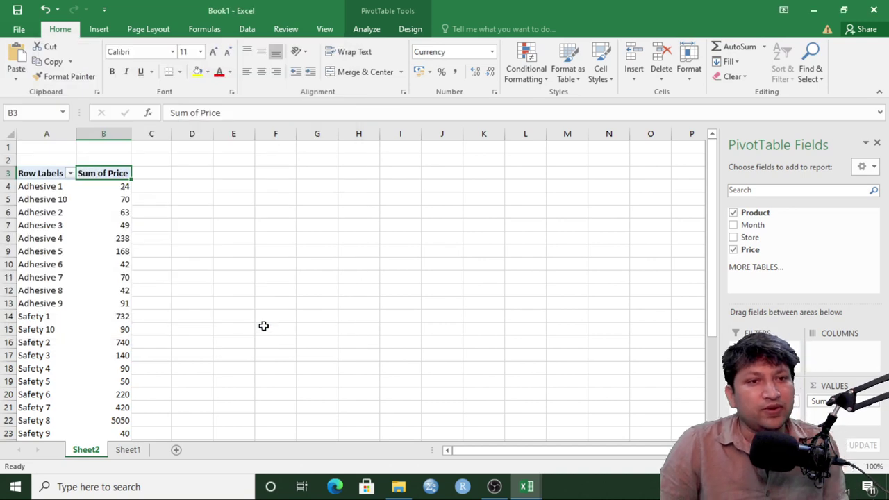
Step: Format all of column B on Sheet2 as Currency with the ₹ symbol and 2 decimal places
{"action": "left_click", "coordinate": [104, 134]}
{"action": "right_click", "coordinate": [111, 218]}
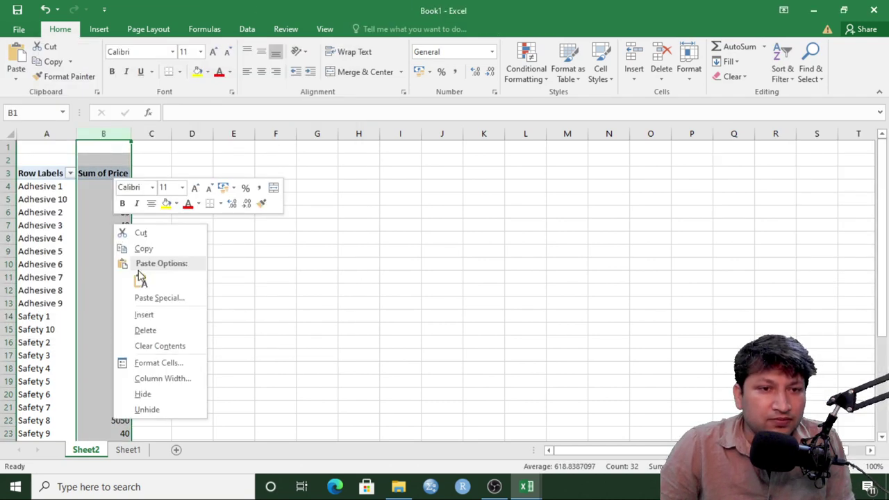
{"action": "left_click", "coordinate": [142, 363]}
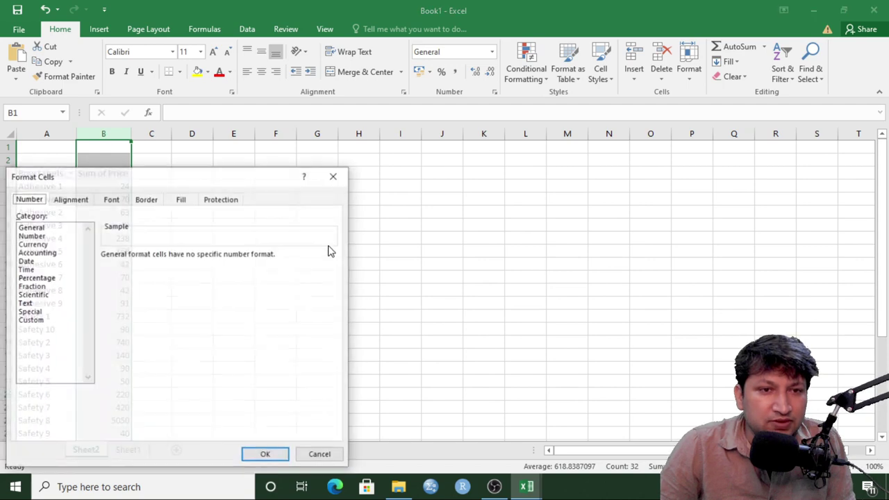
{"action": "left_click", "coordinate": [32, 236]}
{"action": "left_click", "coordinate": [33, 244]}
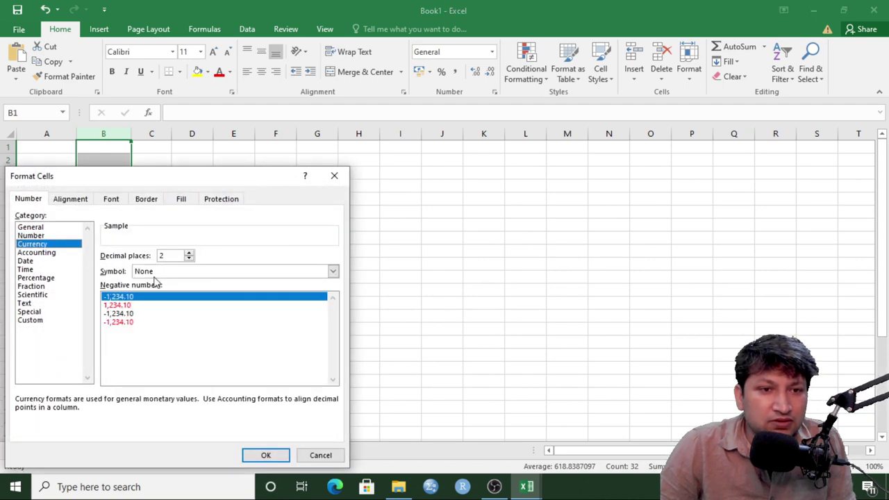
{"action": "left_click", "coordinate": [332, 271]}
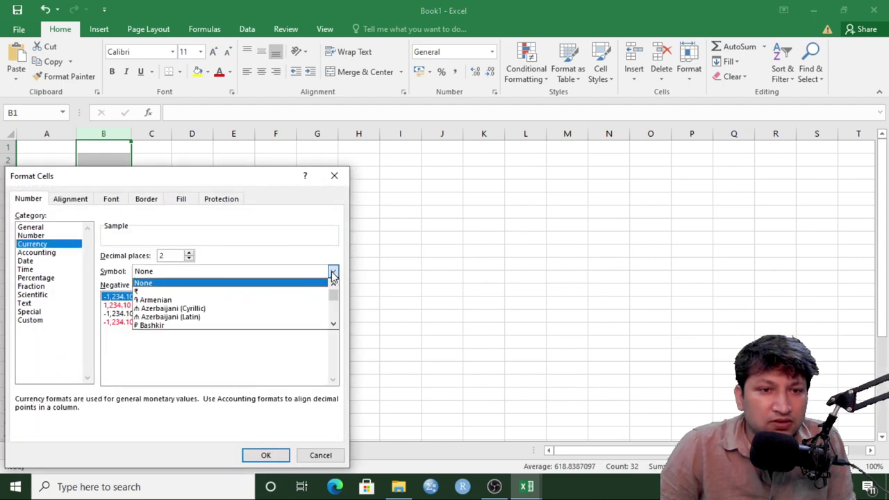
{"action": "left_click", "coordinate": [296, 298]}
{"action": "left_click", "coordinate": [266, 456]}
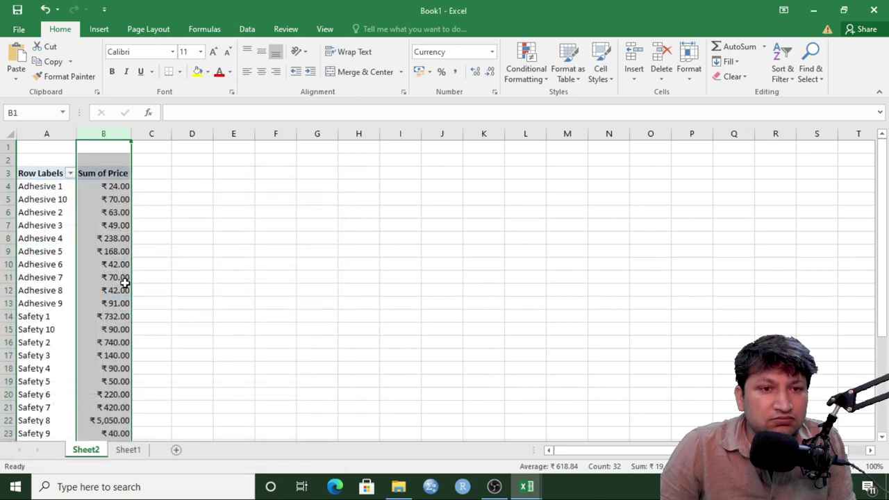
{"action": "left_click", "coordinate": [117, 240]}
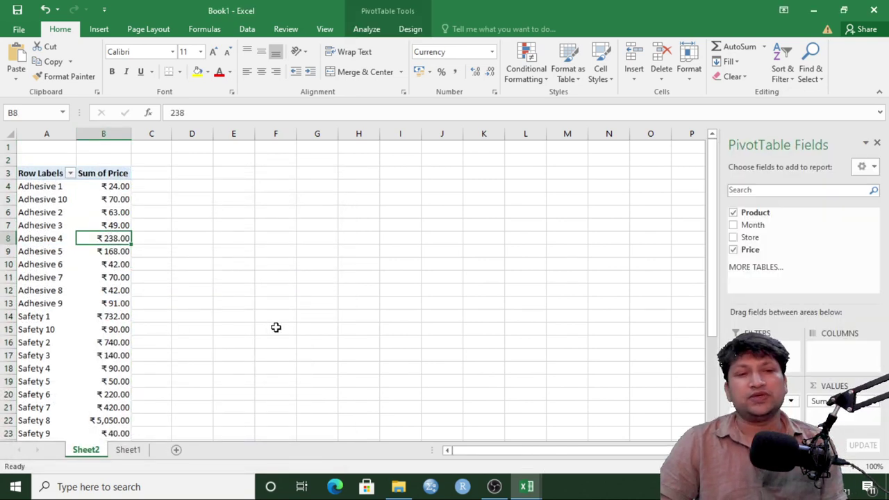
Step: Switch to the PARETO workbook and look at its Top 80 % and Report filter unfiltered sheets
{"action": "key", "text": "alt+Tab"}
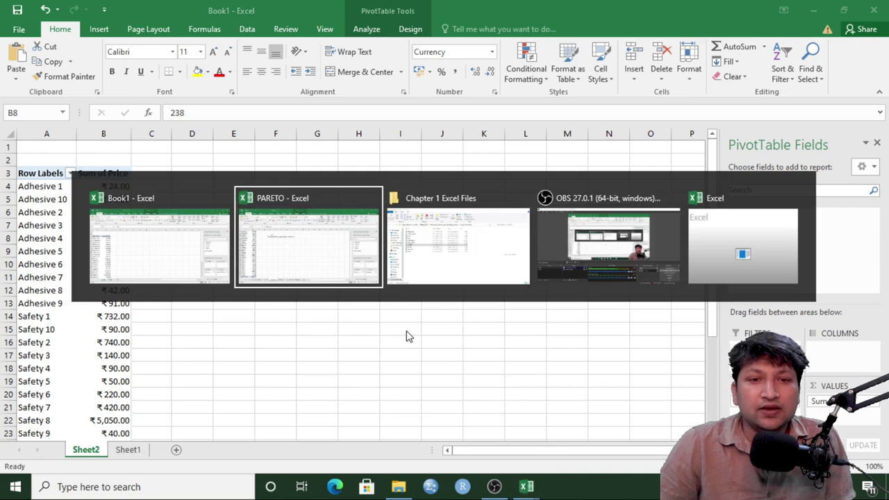
{"action": "left_click", "coordinate": [266, 457]}
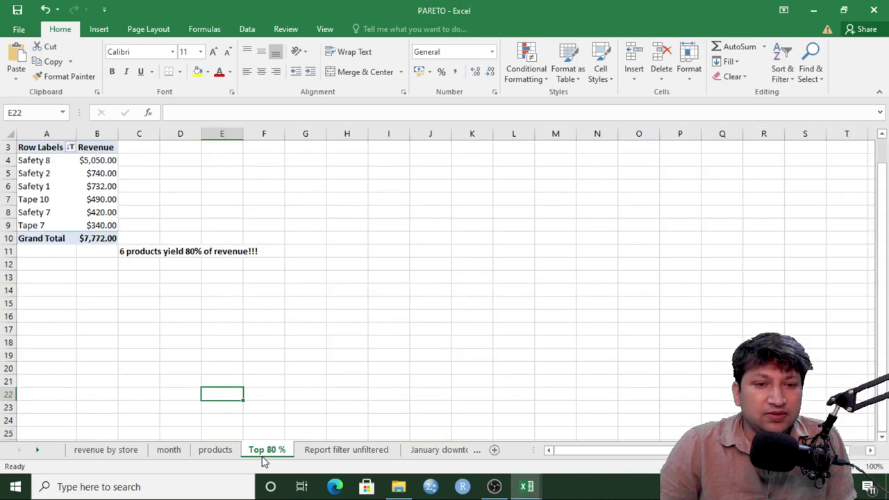
{"action": "left_click", "coordinate": [311, 457]}
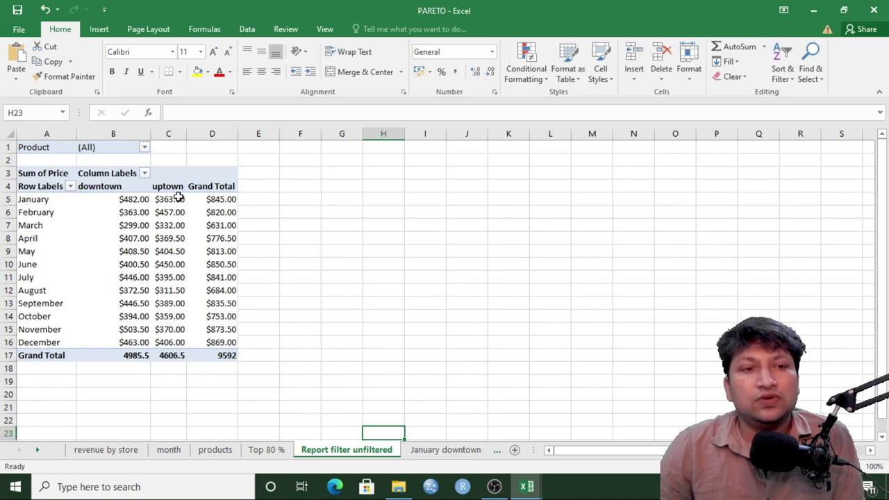
Step: Set the Product report filter to Adhesive 1 and inspect the uptown and downtown columns of the monthly report
{"action": "left_click", "coordinate": [144, 148]}
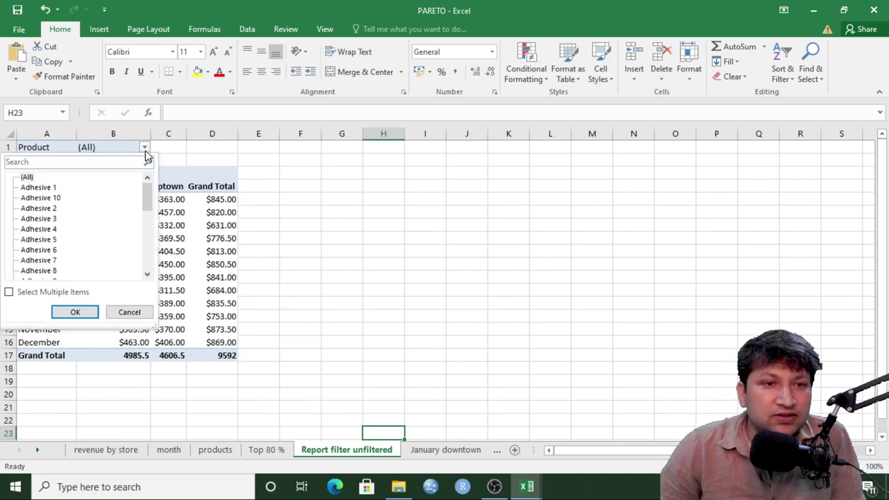
{"action": "mouse_move", "coordinate": [142, 198]}
{"action": "left_mouse_down"}
{"action": "mouse_move", "coordinate": [144, 251]}
{"action": "mouse_move", "coordinate": [143, 196]}
{"action": "left_mouse_up"}
{"action": "left_click", "coordinate": [49, 189]}
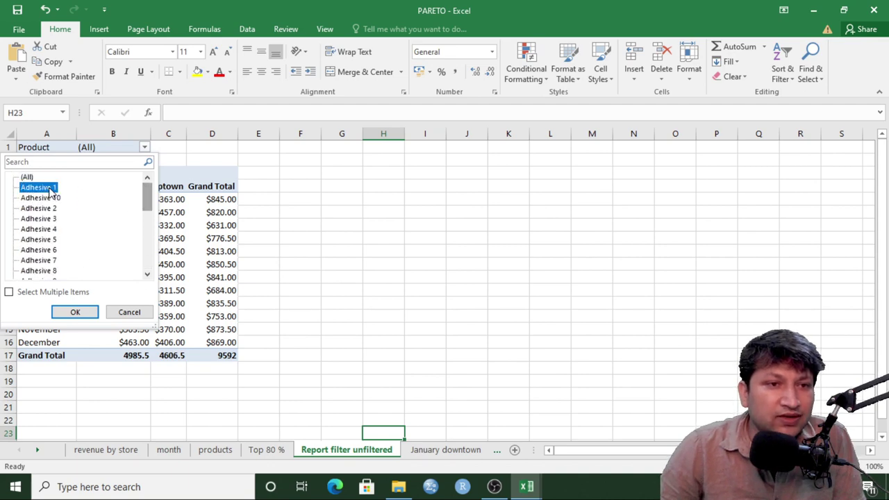
{"action": "left_click", "coordinate": [77, 312]}
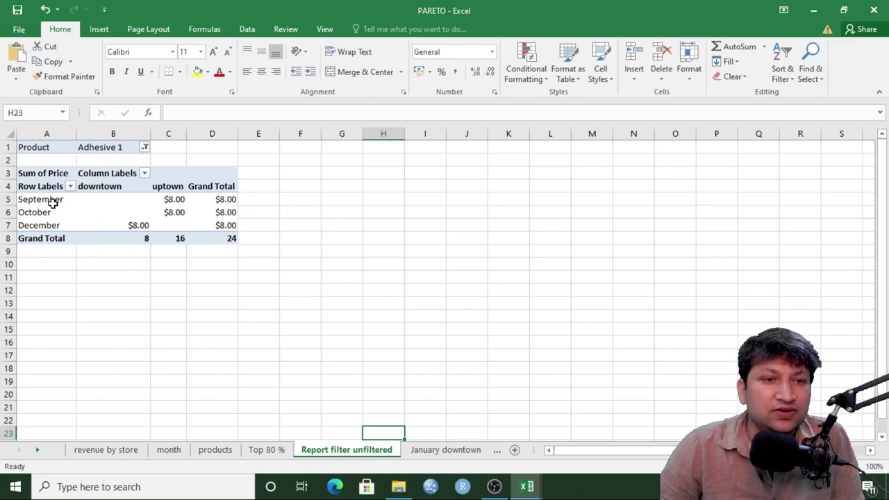
{"action": "left_click", "coordinate": [179, 192]}
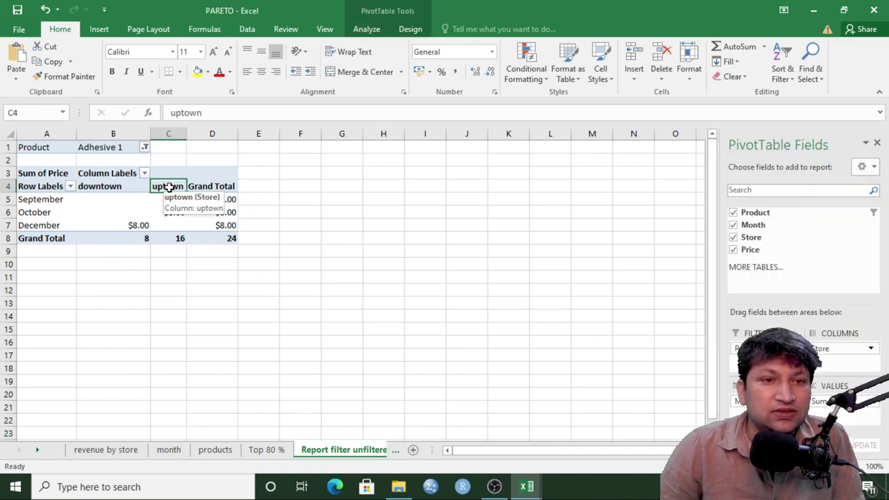
{"action": "left_click", "coordinate": [121, 188]}
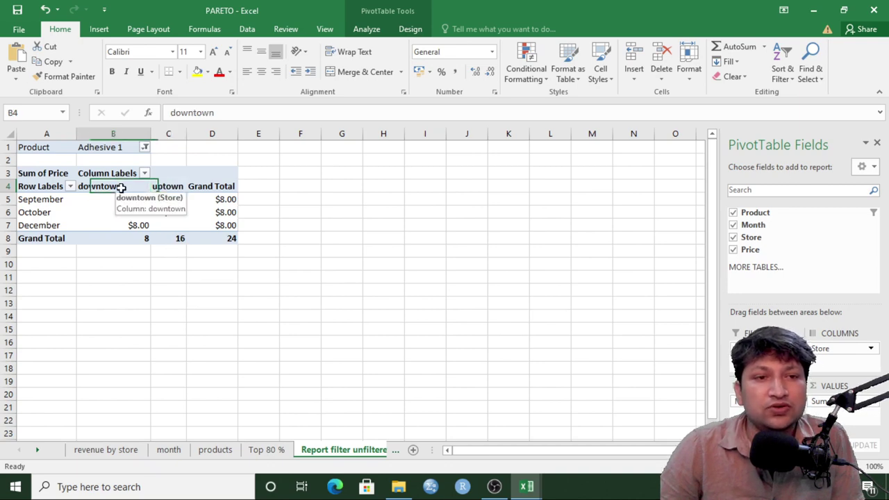
Step: Change the Product report filter of the PARETO workbook's month-by-store PivotTable to Adhesive 4
{"action": "left_click", "coordinate": [145, 148]}
{"action": "left_click", "coordinate": [56, 230]}
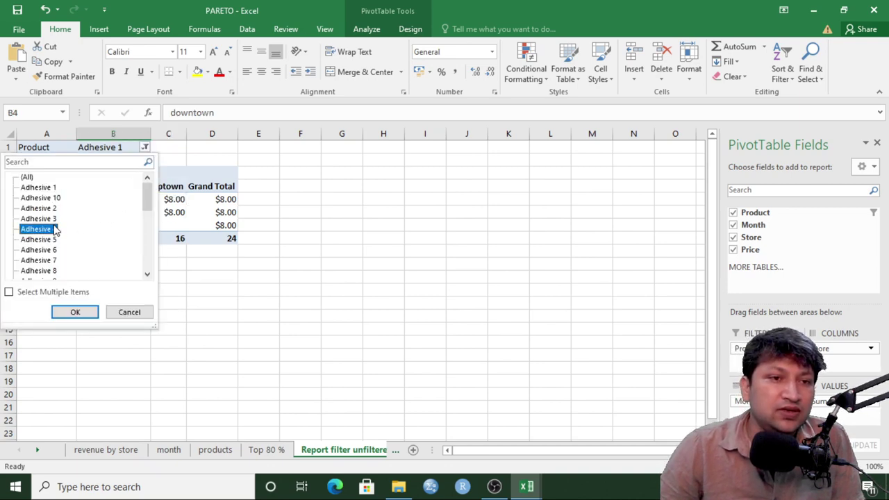
{"action": "left_click", "coordinate": [75, 312]}
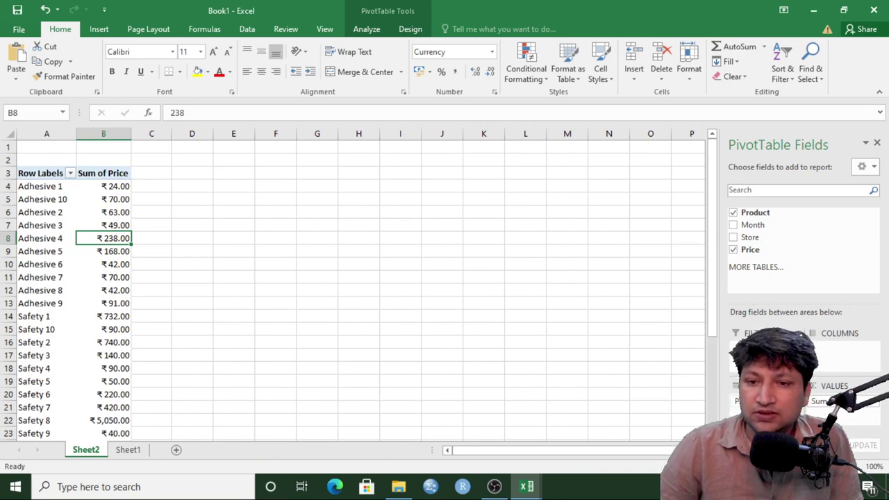
Step: Remove Product and Price from Book1's Sheet2 PivotTable and add Month as the row field
{"action": "left_click_drag", "start_coordinate": [750, 401], "coordinate": [777, 259]}
{"action": "left_click_drag", "start_coordinate": [837, 410], "coordinate": [817, 234]}
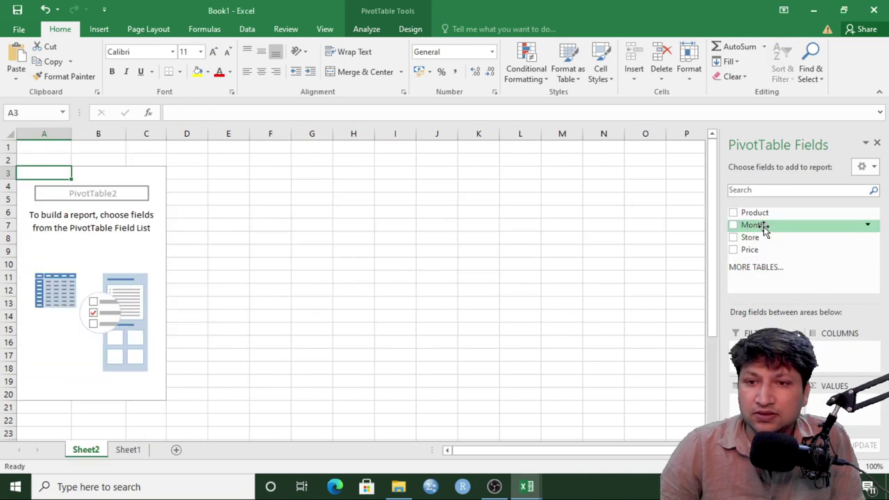
{"action": "left_click", "coordinate": [757, 226]}
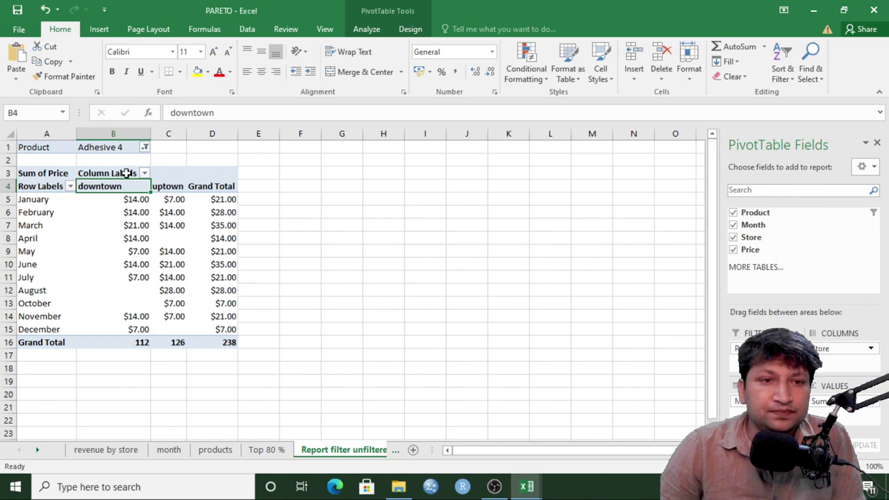
{"action": "key", "text": "alt+Tab"}
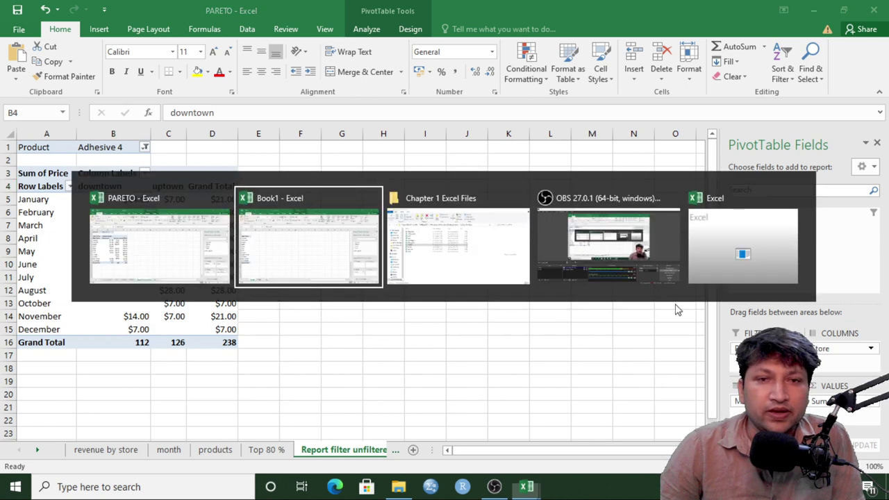
{"action": "key", "text": "alt"}
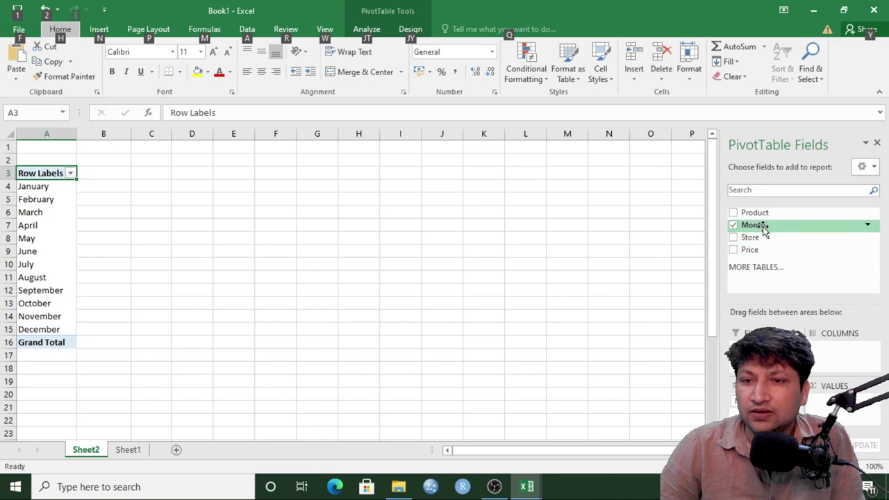
Step: Add Store to the month PivotTable and place it as the column field
{"action": "left_click_drag", "start_coordinate": [765, 240], "coordinate": [847, 415]}
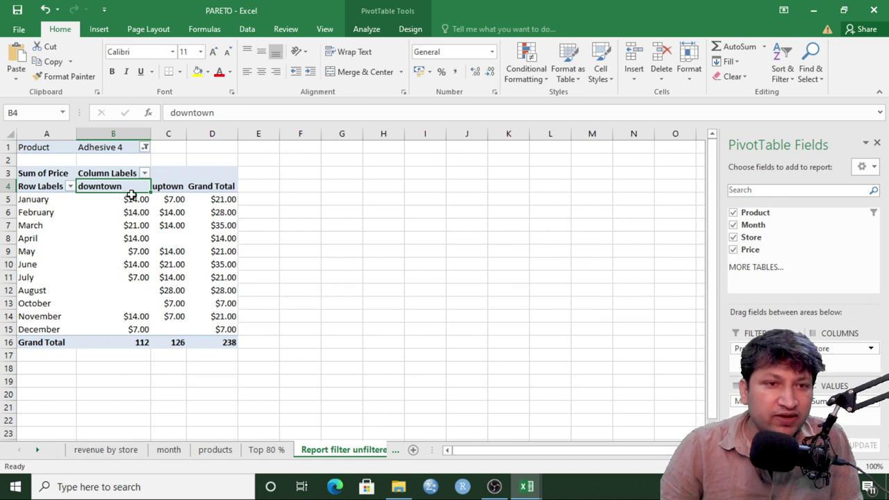
{"action": "mouse_move", "coordinate": [131, 200]}
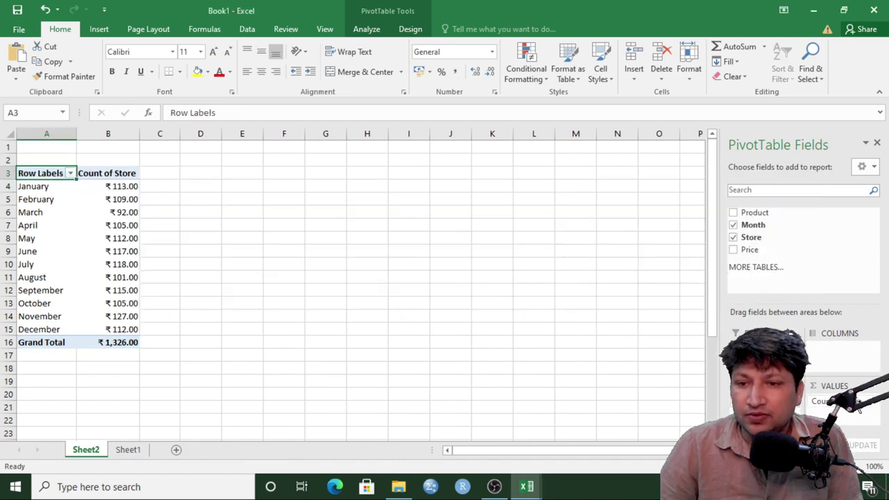
{"action": "left_click_drag", "start_coordinate": [859, 409], "coordinate": [867, 409]}
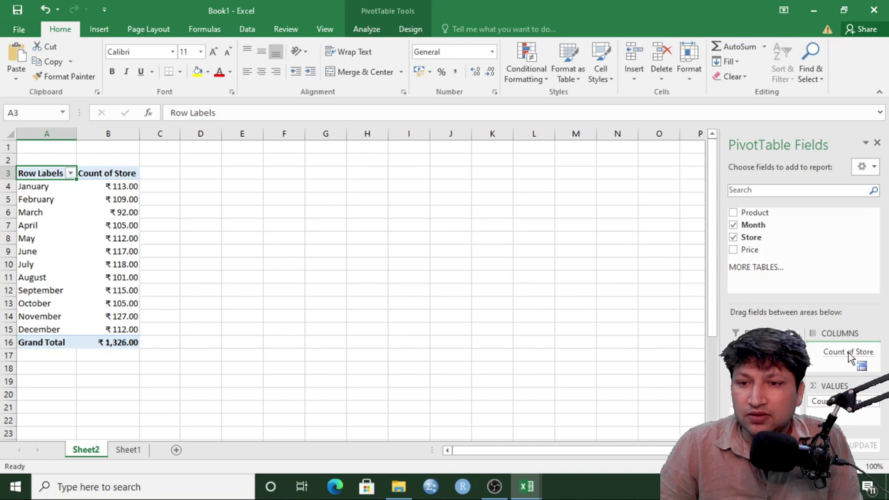
{"action": "left_click_drag", "start_coordinate": [849, 356], "coordinate": [849, 355]}
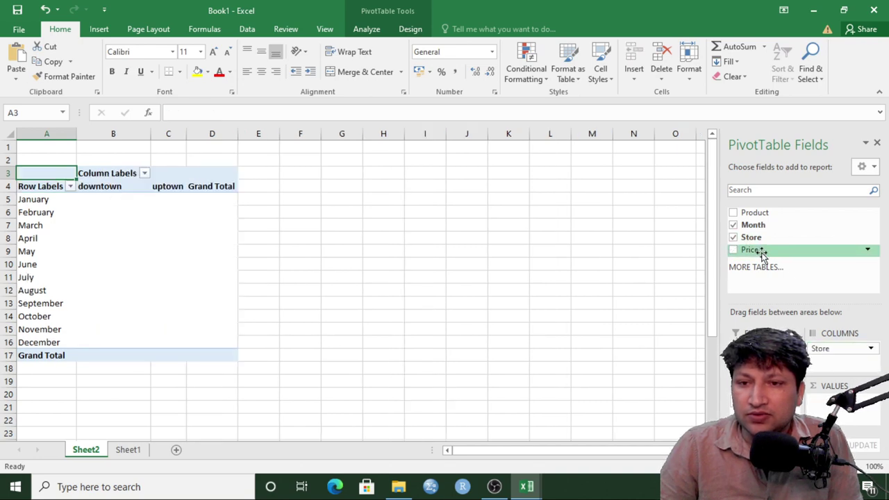
Step: Add Price as the summed value and Product as the report filter of the month-by-store PivotTable
{"action": "left_click_drag", "start_coordinate": [760, 253], "coordinate": [834, 403]}
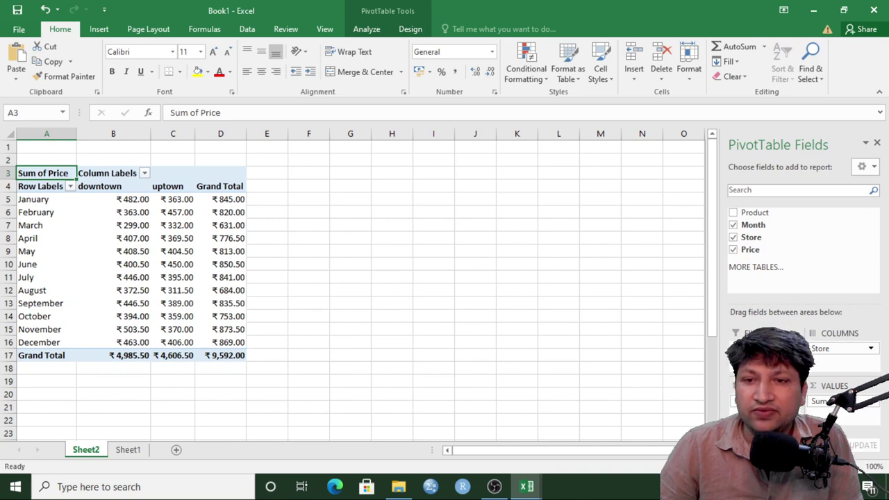
{"action": "left_click_drag", "start_coordinate": [764, 213], "coordinate": [764, 344]}
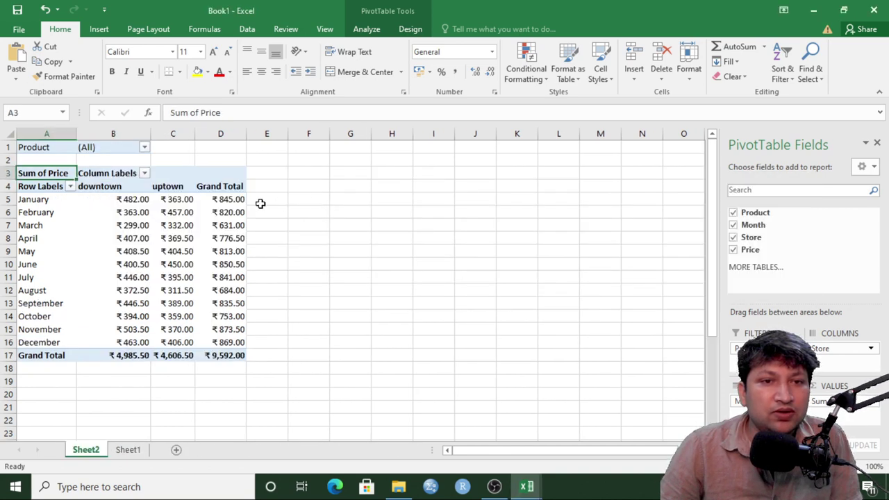
{"action": "left_click", "coordinate": [145, 148]}
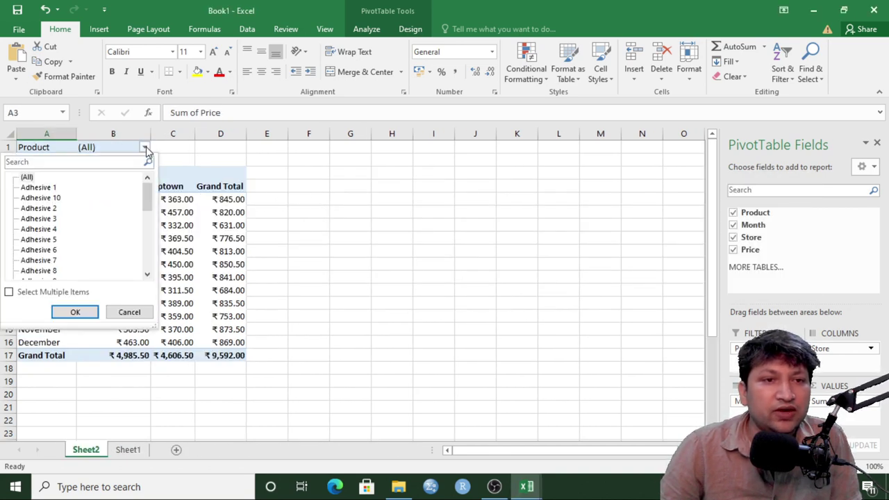
{"action": "left_click", "coordinate": [145, 148]}
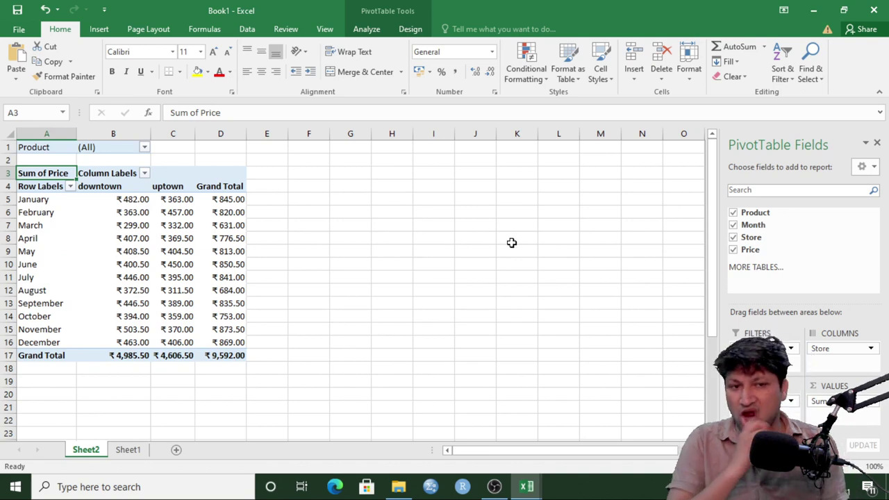
Step: Compare the layout, store columns and monthly amounts of Book1's PivotTable with the PARETO workbook's Report filter unfiltered sheet
{"action": "left_click", "coordinate": [124, 356]}
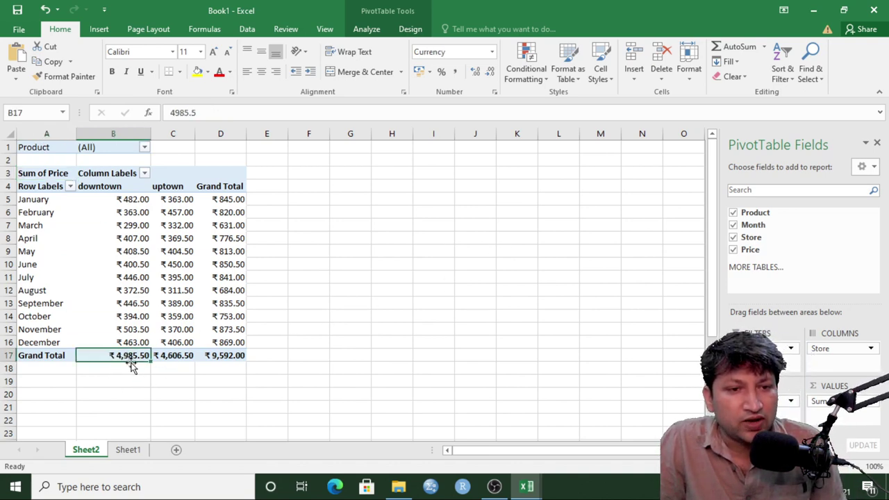
{"action": "key", "text": "alt+Tab"}
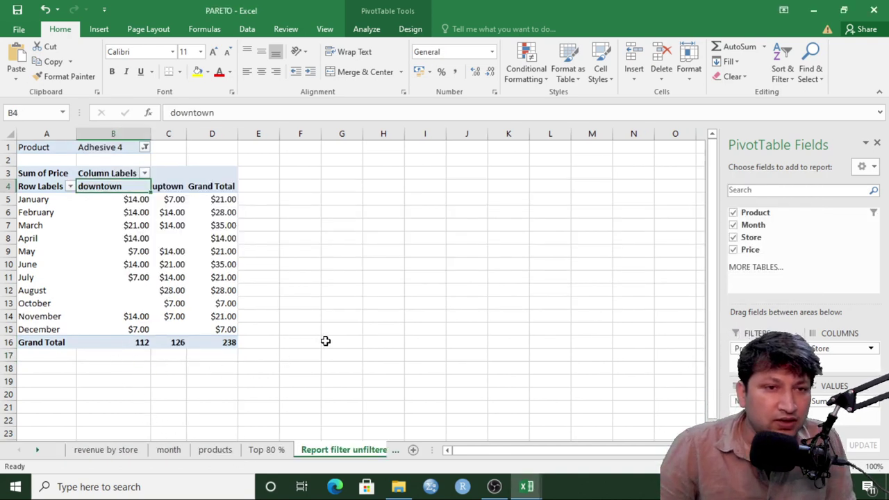
{"action": "key", "text": "alt+Tab"}
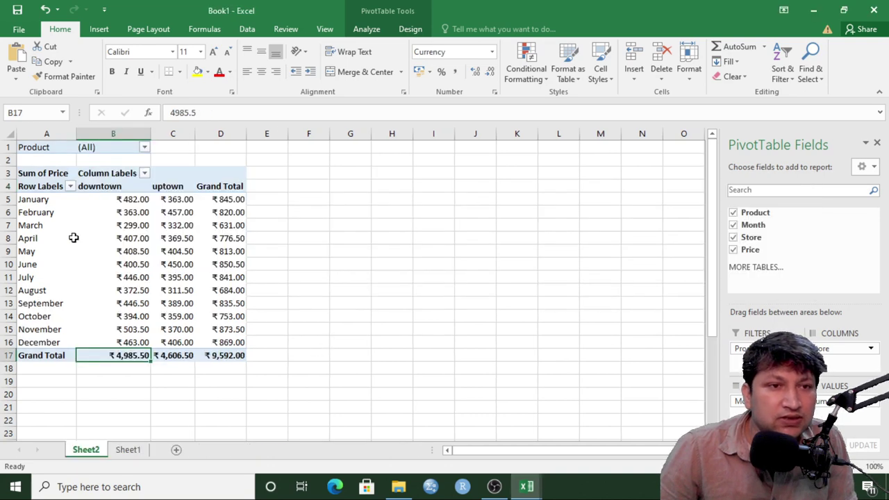
{"action": "key", "text": "alt+Tab"}
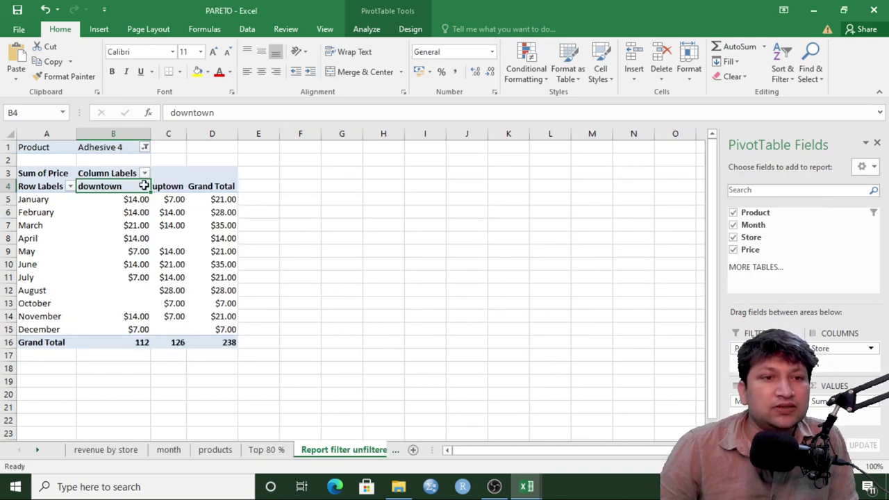
{"action": "left_click", "coordinate": [48, 174]}
{"action": "left_click", "coordinate": [145, 174]}
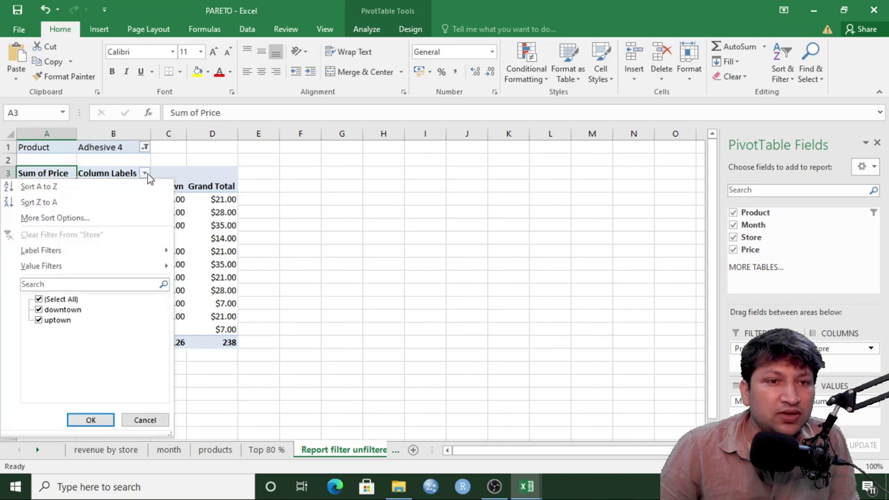
{"action": "left_click", "coordinate": [145, 174]}
{"action": "left_click", "coordinate": [174, 187]}
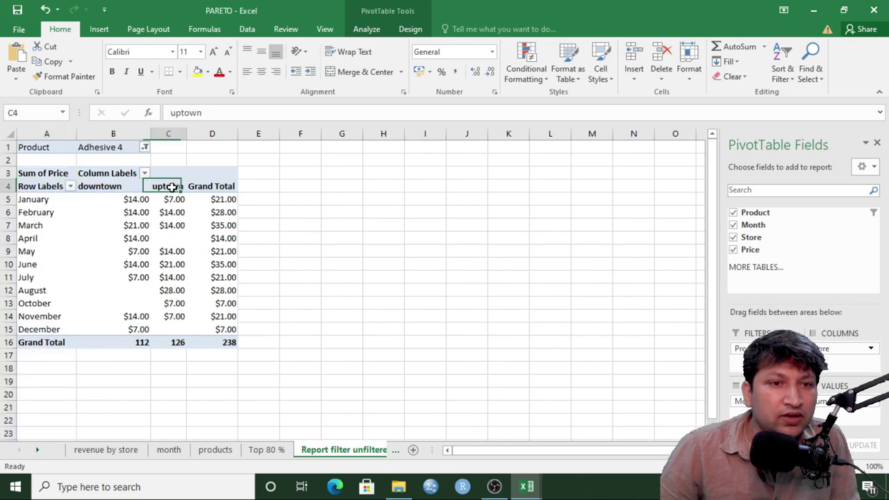
{"action": "left_click", "coordinate": [111, 187]}
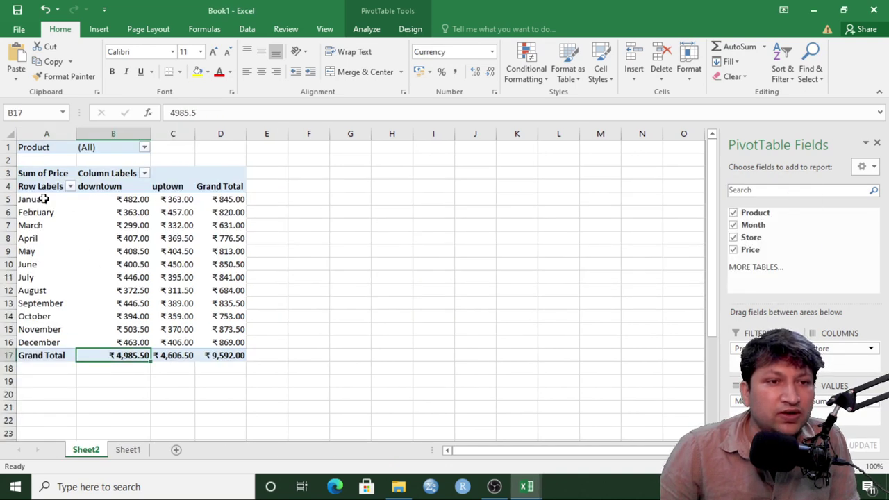
{"action": "left_click", "coordinate": [43, 199]}
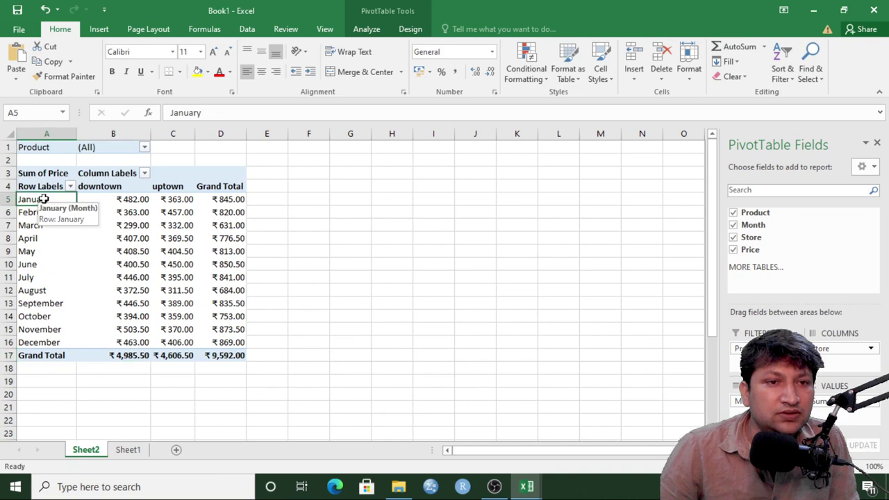
{"action": "left_click", "coordinate": [141, 199]}
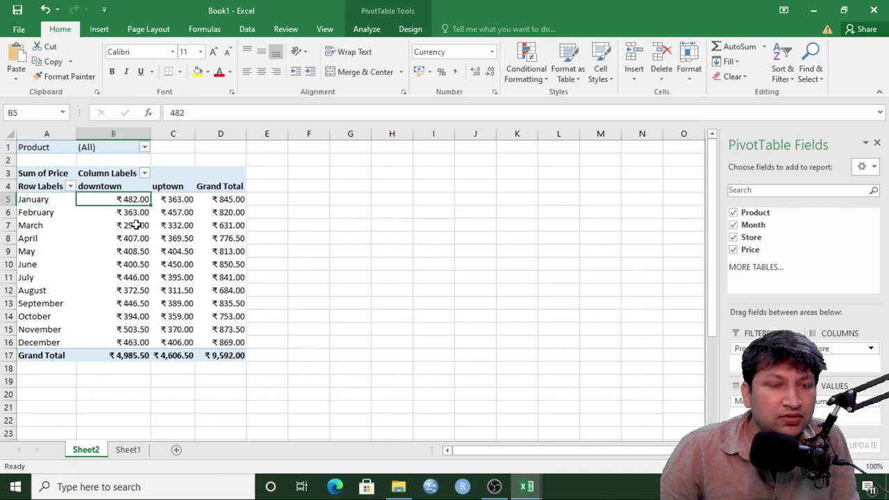
{"action": "key", "text": "alt+Tab"}
{"action": "key", "text": "alt+Tab"}
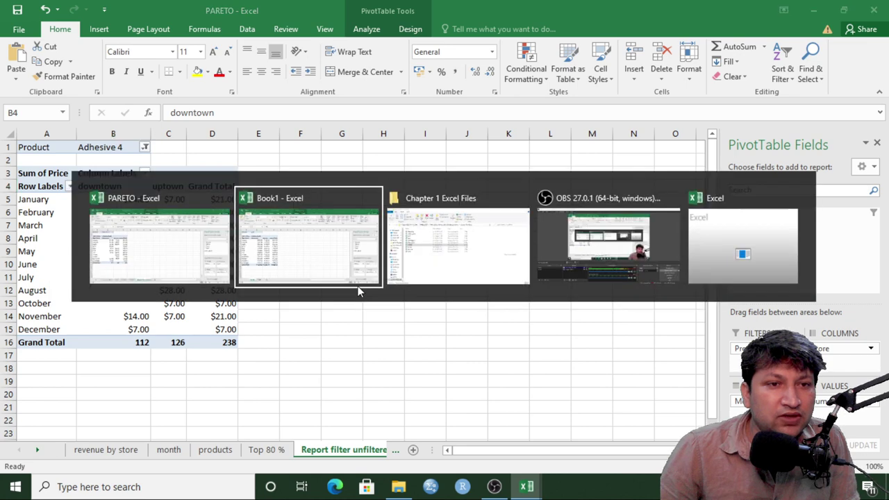
Step: Format columns B to E of Book1's Sheet2 as Currency with the USD symbol and 2 decimal places
{"action": "left_click_drag", "start_coordinate": [120, 137], "coordinate": [252, 136]}
{"action": "right_click", "coordinate": [195, 135]}
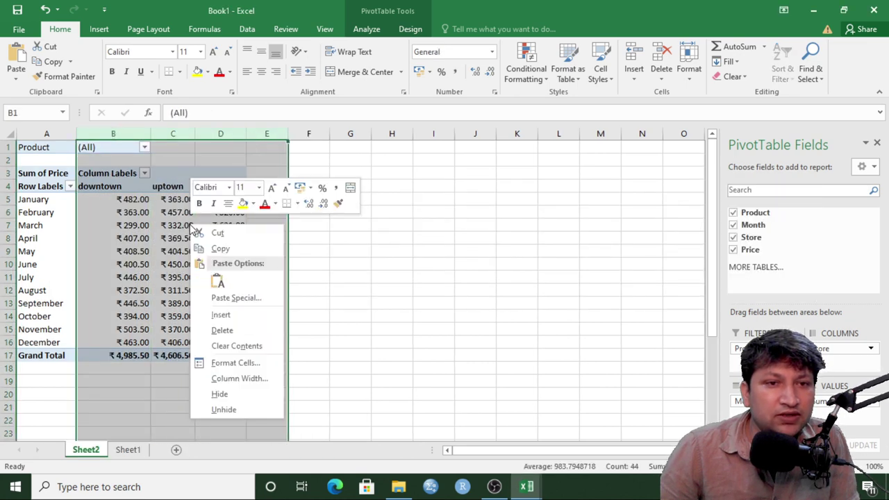
{"action": "left_click", "coordinate": [236, 368]}
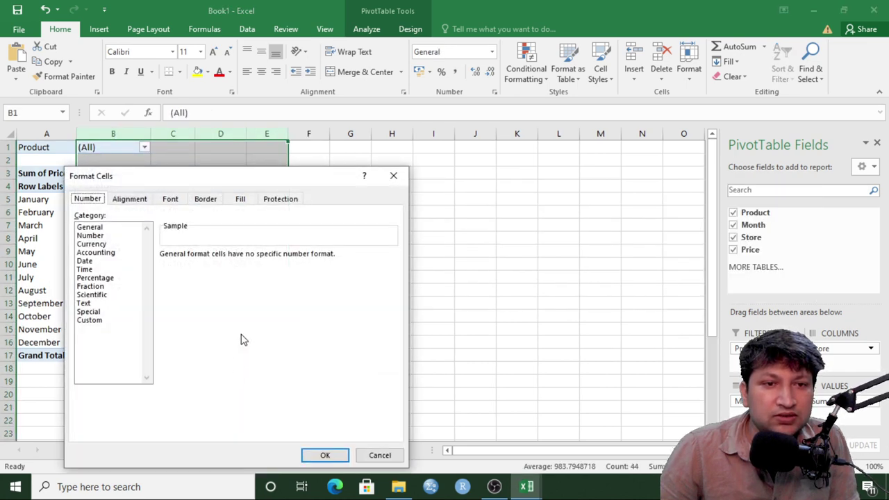
{"action": "left_click", "coordinate": [103, 244]}
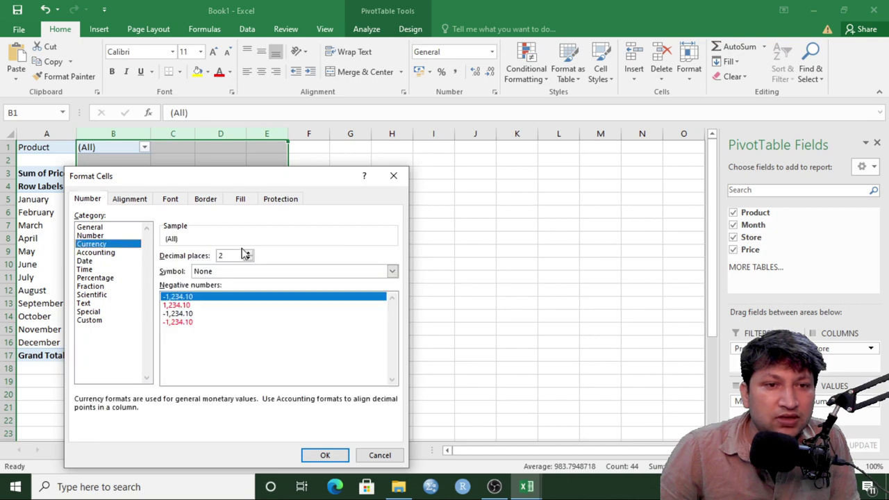
{"action": "left_click", "coordinate": [392, 271]}
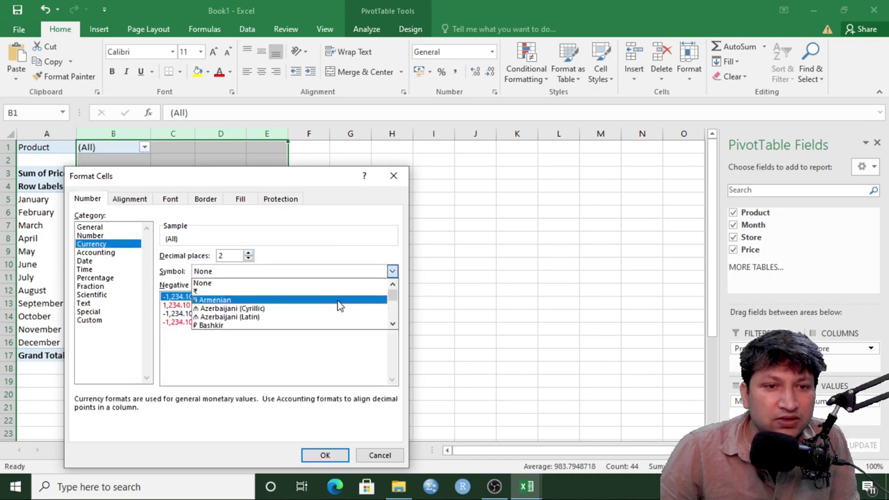
{"action": "key", "text": "d"}
{"action": "key", "text": "Down"}
{"action": "key", "text": "Down"}
{"action": "key", "text": "Down"}
{"action": "key", "text": "Down"}
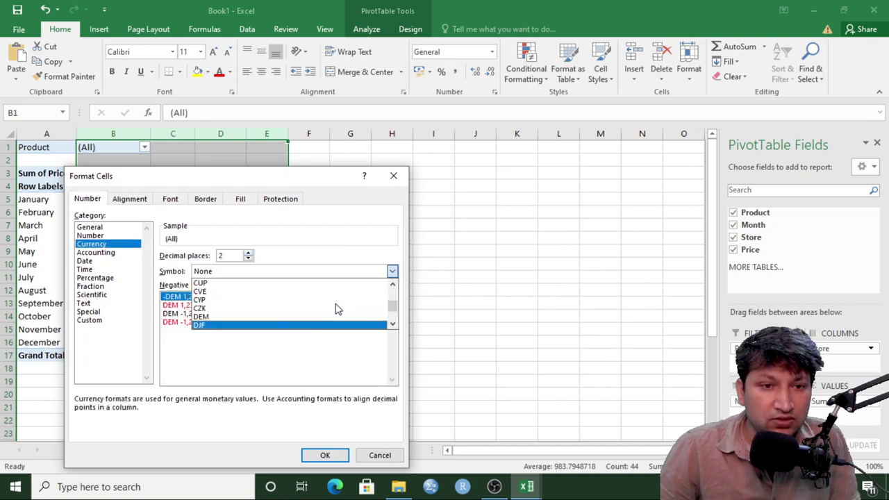
{"action": "key", "text": "d"}
{"action": "key", "text": "d"}
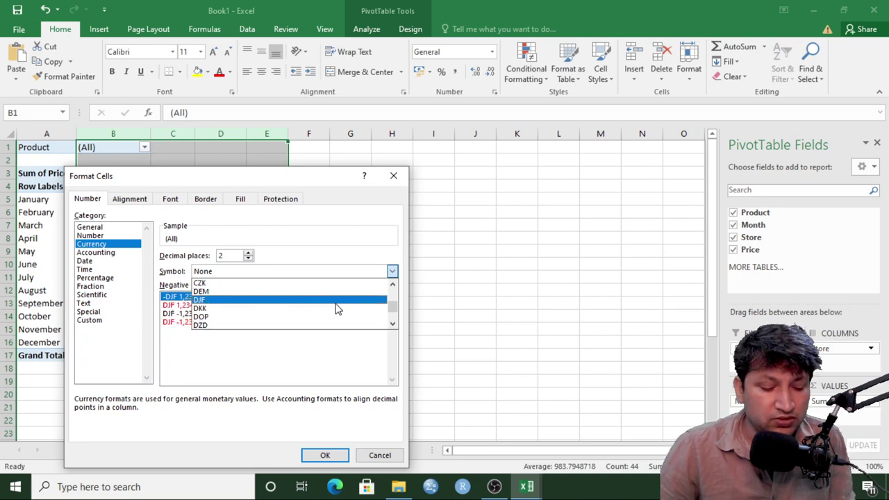
{"action": "key", "text": "u"}
{"action": "key", "text": "u"}
{"action": "key", "text": "u"}
{"action": "key", "text": "u"}
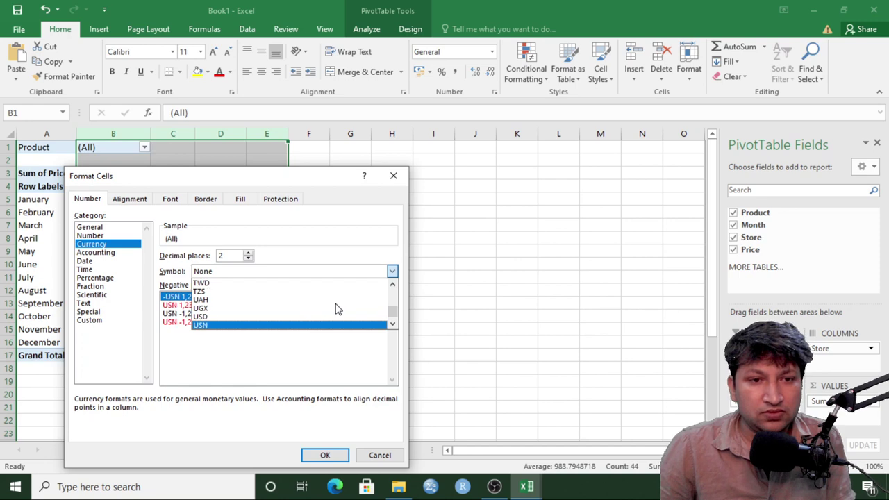
{"action": "left_click", "coordinate": [315, 317]}
{"action": "left_click", "coordinate": [326, 455]}
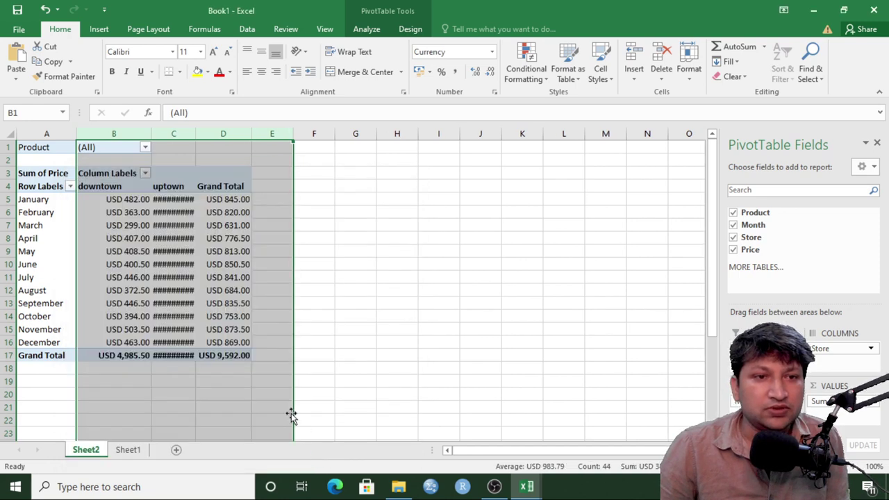
Step: Auto-fit the widths of the store and grand total columns to show the USD amounts in full
{"action": "double_click", "coordinate": [195, 134]}
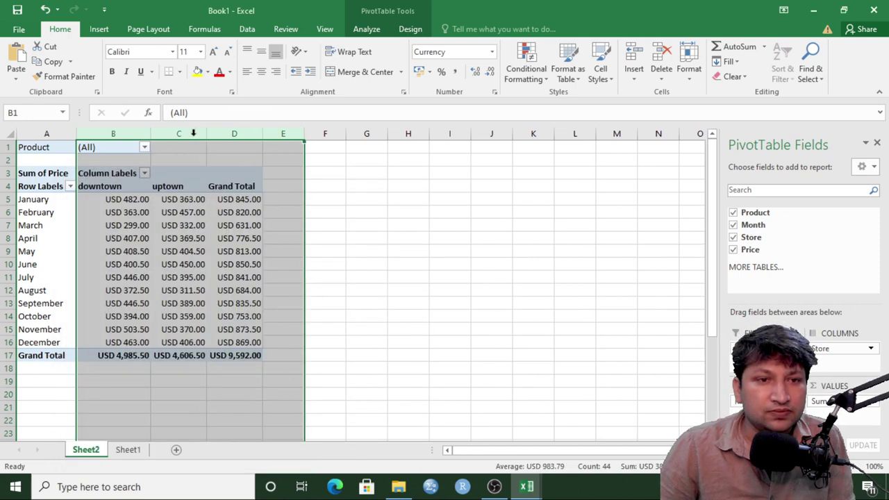
{"action": "left_click", "coordinate": [260, 132]}
{"action": "left_click", "coordinate": [390, 225]}
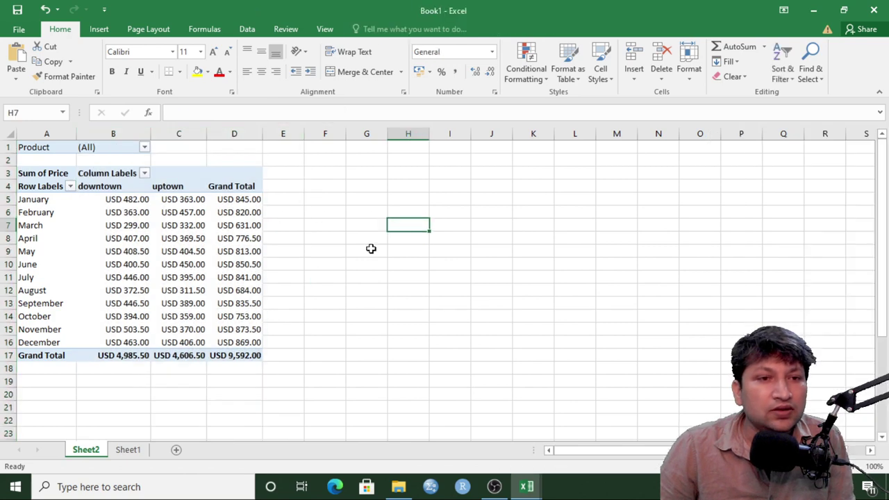
Step: Switch to the PARETO workbook and set its Product report filter to (All)
{"action": "left_click", "coordinate": [95, 188]}
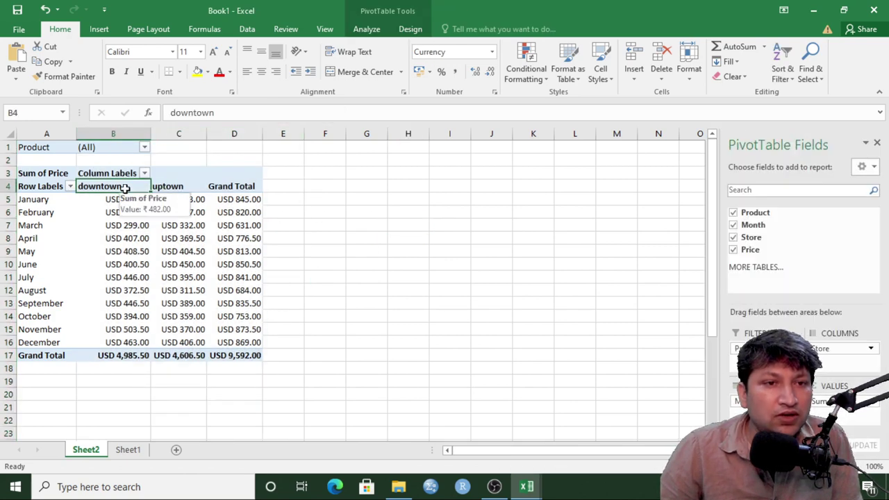
{"action": "left_click", "coordinate": [53, 199]}
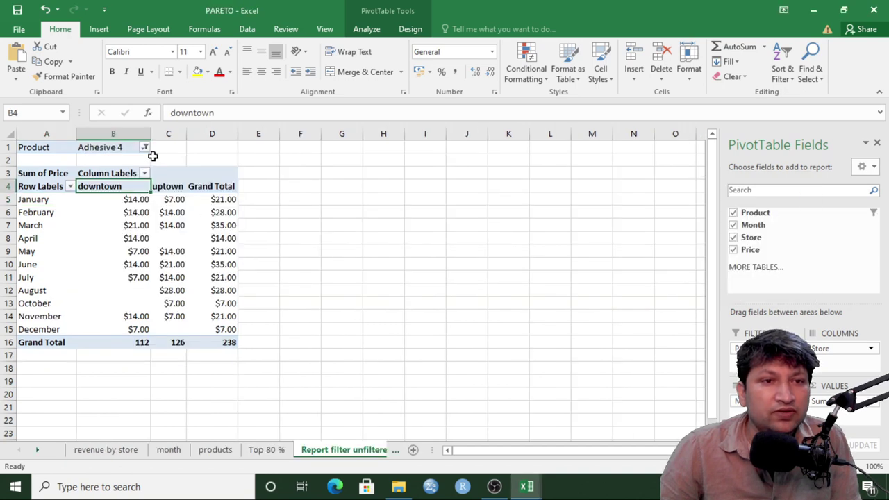
{"action": "left_click", "coordinate": [145, 148]}
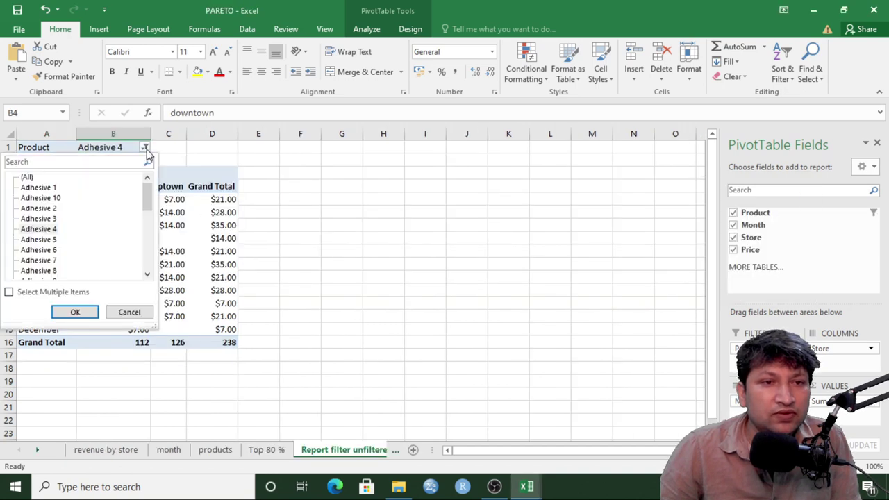
{"action": "left_click", "coordinate": [23, 178]}
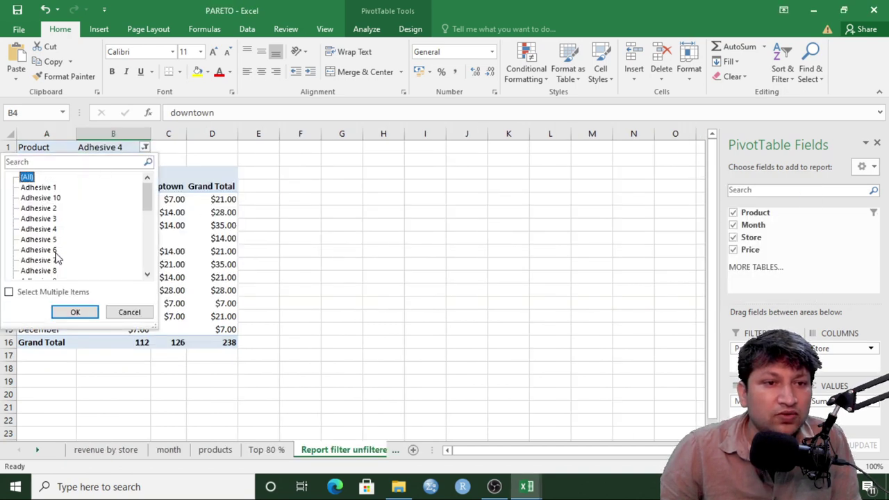
{"action": "left_click", "coordinate": [75, 312]}
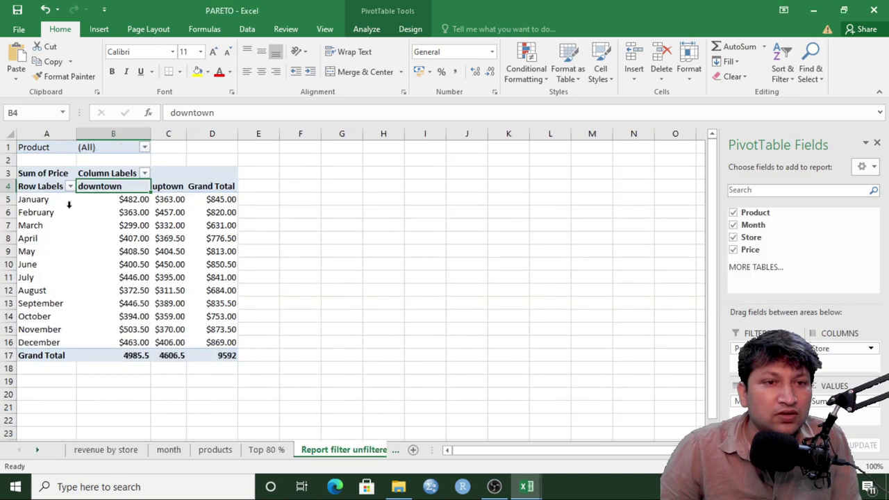
Step: Check the downtown and uptown grand totals of the PARETO report against Book1's PivotTable
{"action": "left_click", "coordinate": [135, 357]}
{"action": "left_click", "coordinate": [170, 357]}
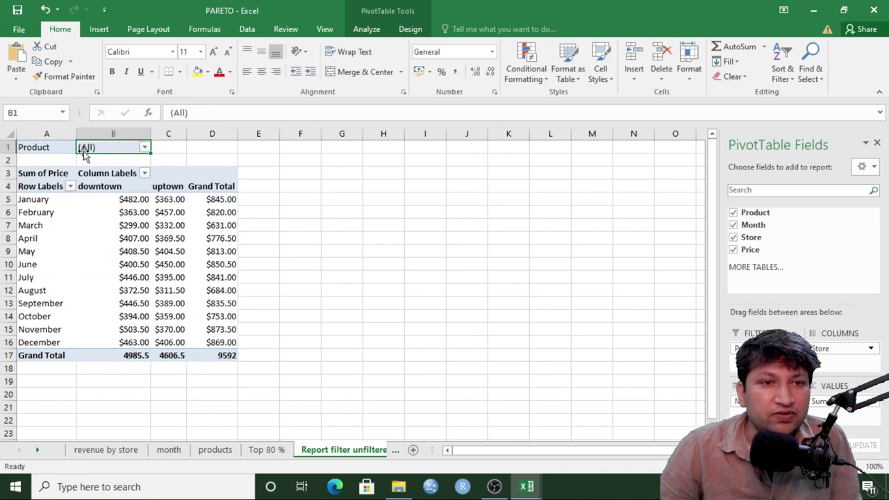
{"action": "key", "text": "alt+Tab"}
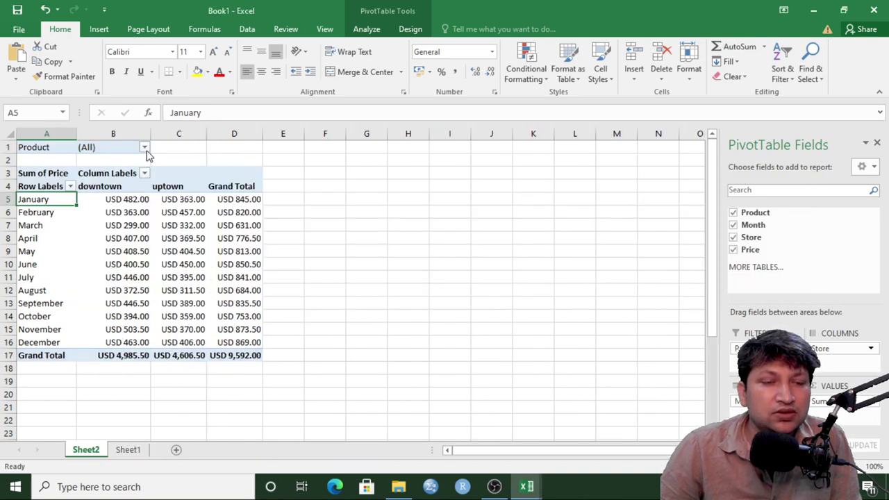
{"action": "left_click", "coordinate": [425, 353]}
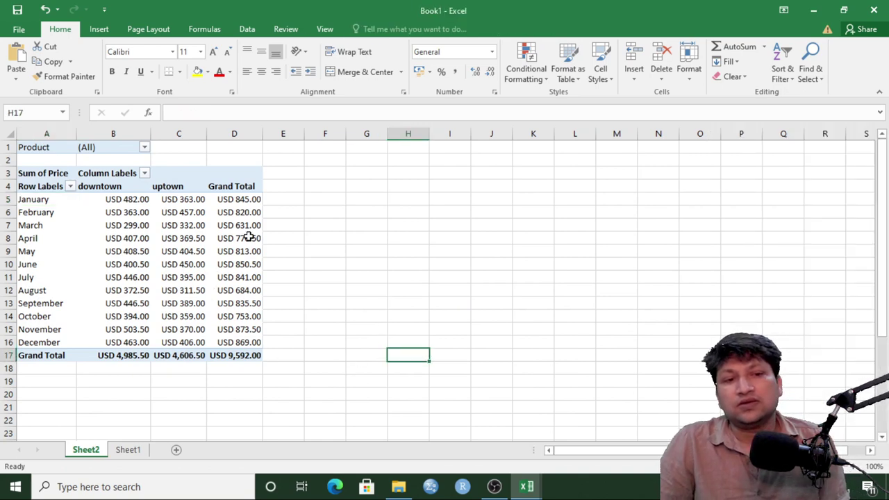